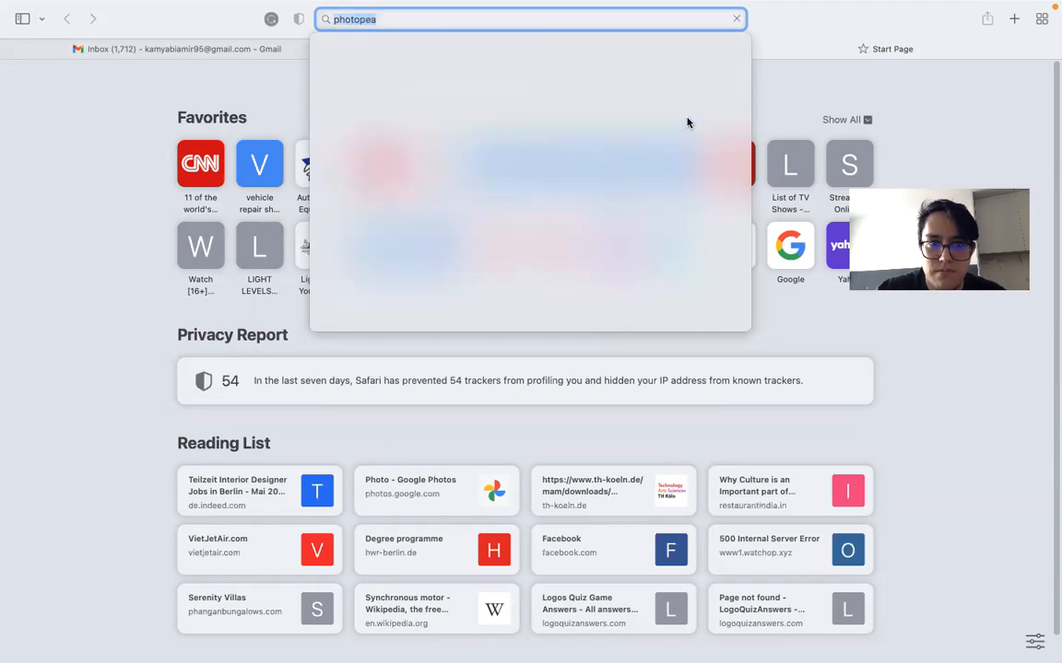
- Open photopea.com, agree to the privacy consent, and close the intro banner
click(325, 223)
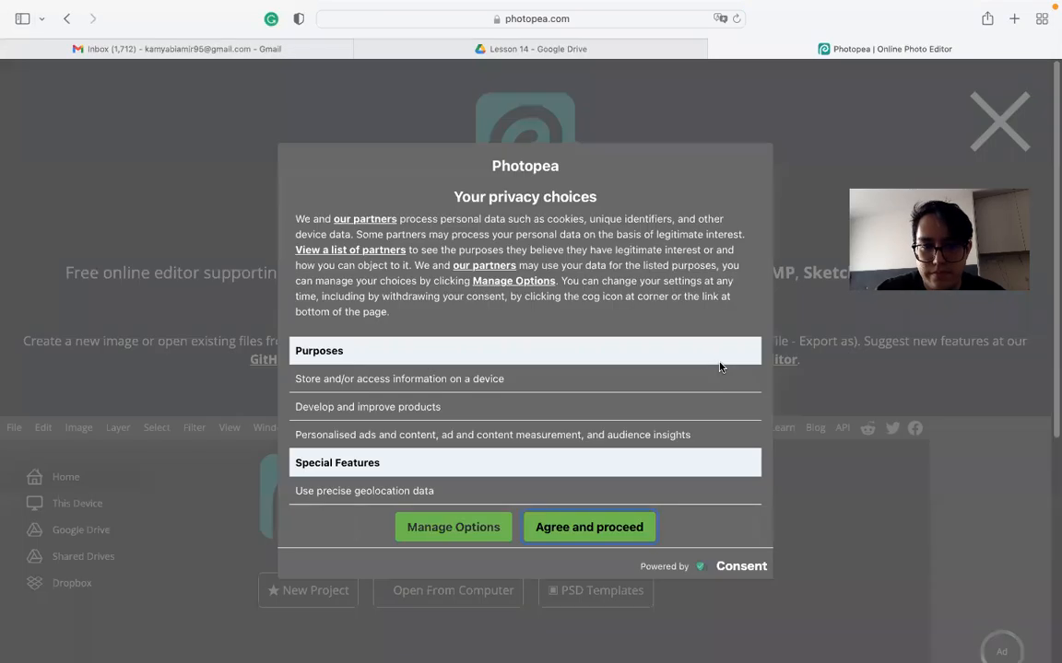
click(553, 527)
scroll(698, 508, down, 5)
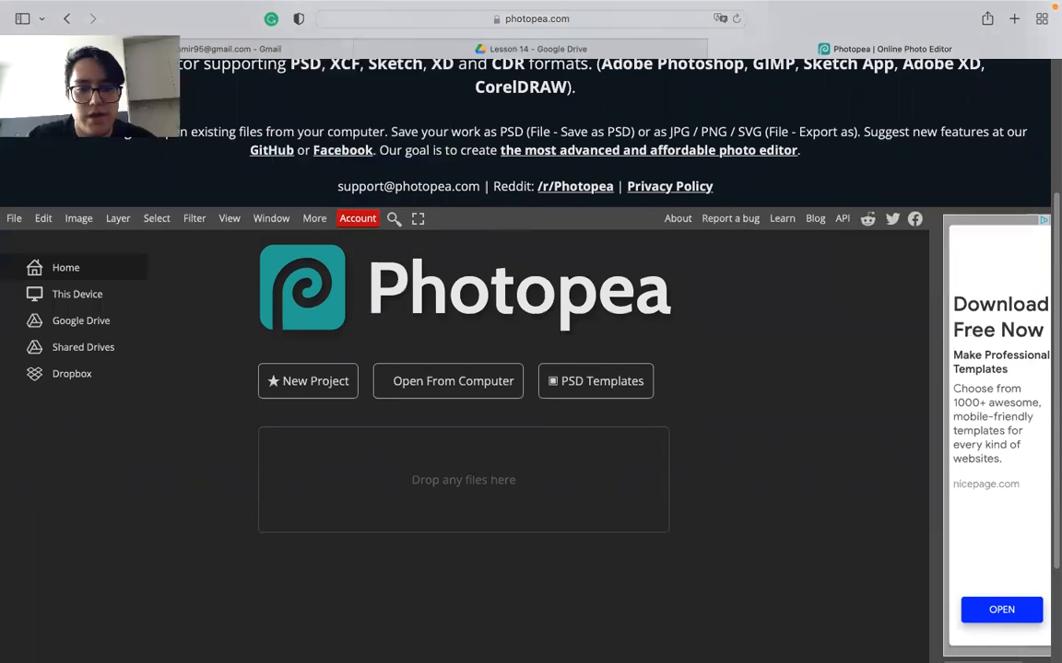
scroll(868, 282, up, 5)
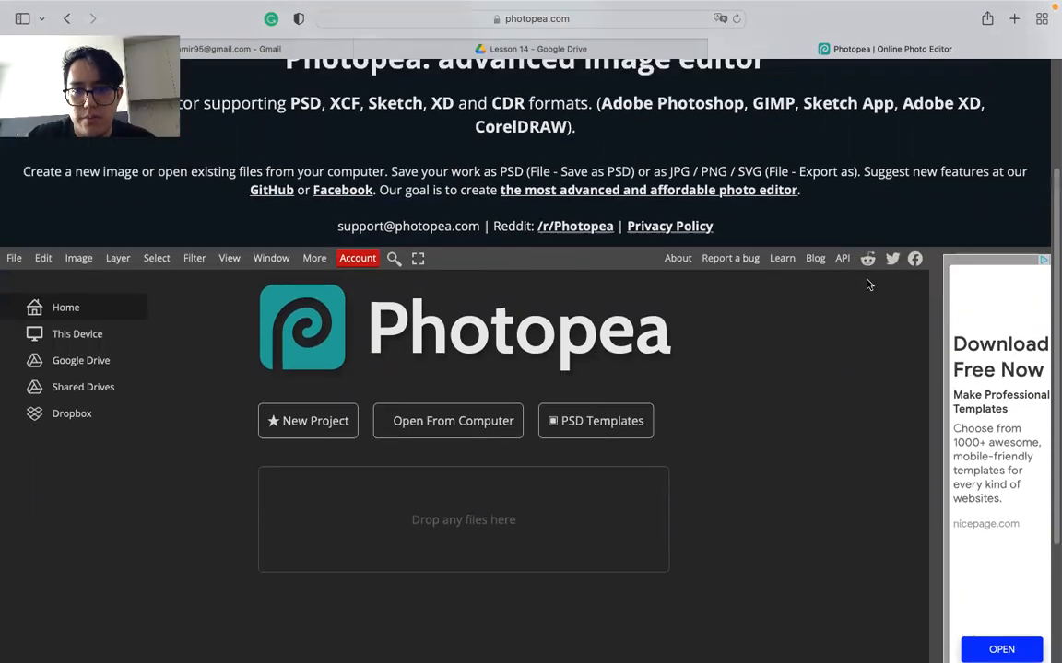
click(1003, 123)
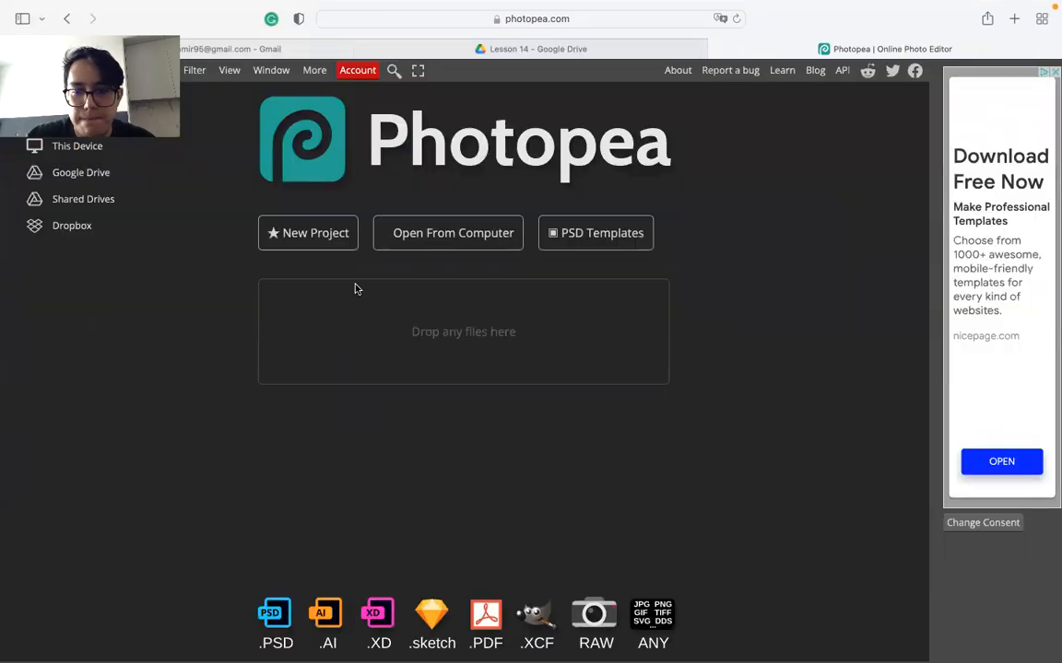
- Create a new 1080 x 1920 project using the Social Insta Story preset
click(326, 245)
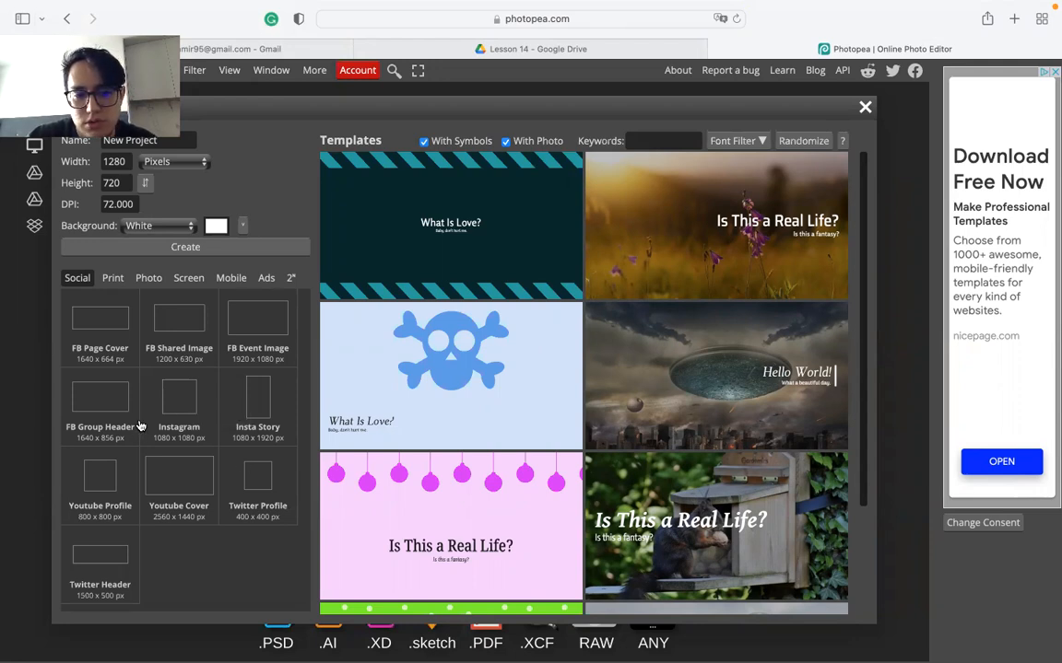
click(248, 396)
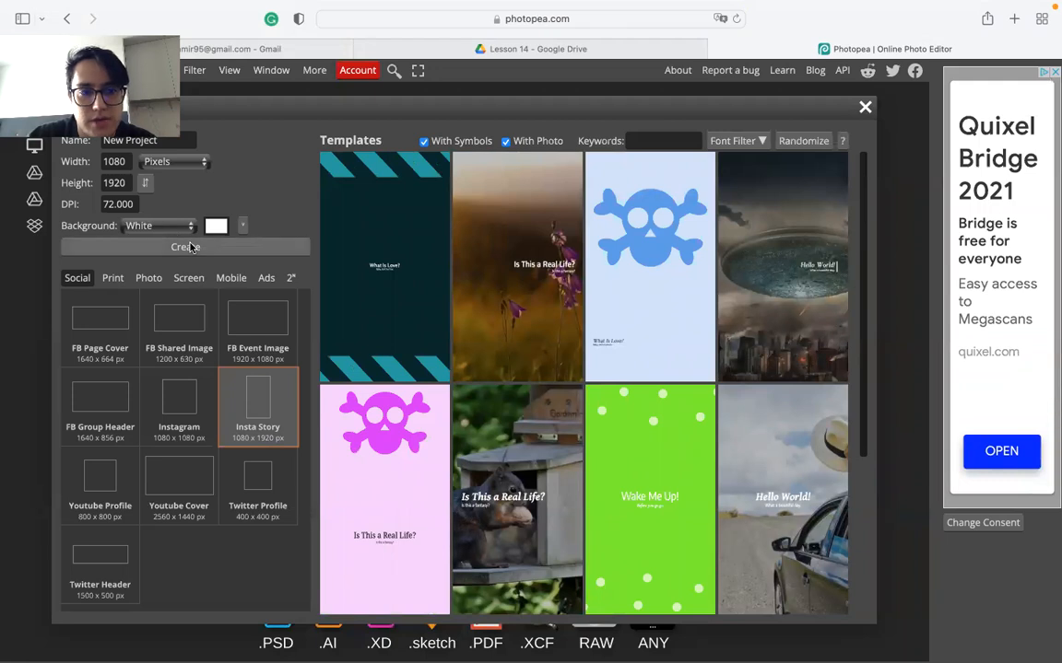
click(209, 248)
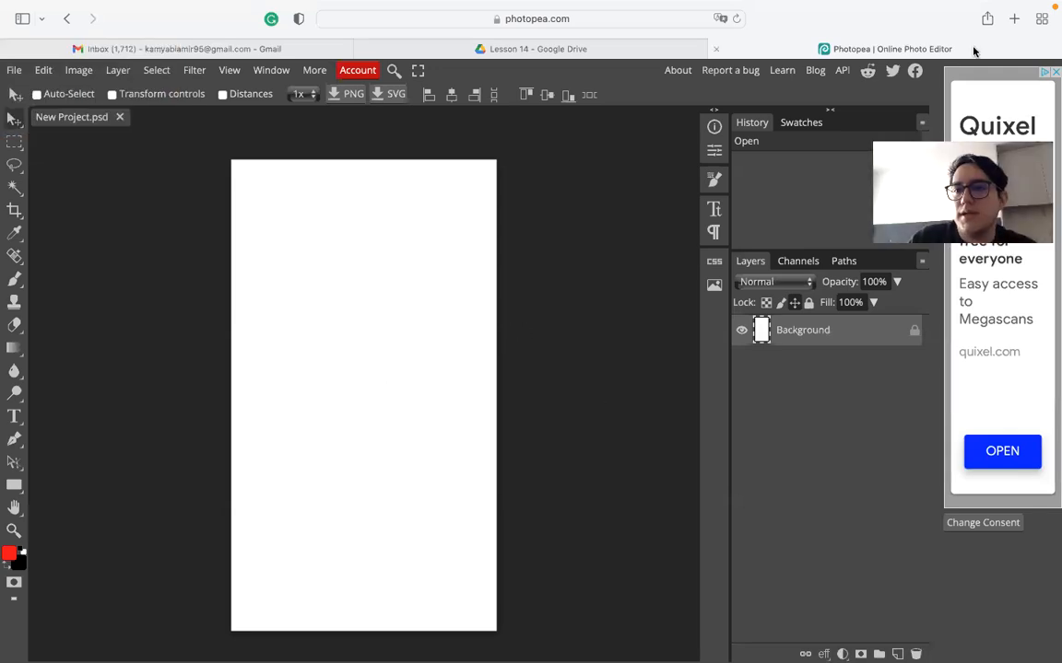
- Open a new Start Page tab beside Photopea, then bring up the PowerPoint reference deck
click(1014, 19)
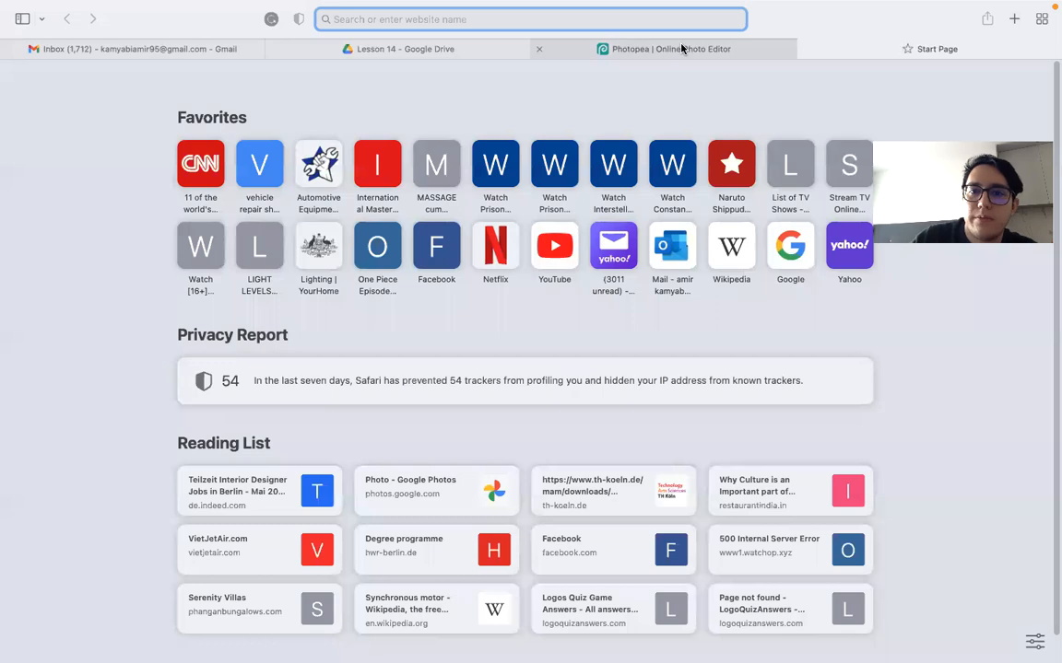
click(613, 46)
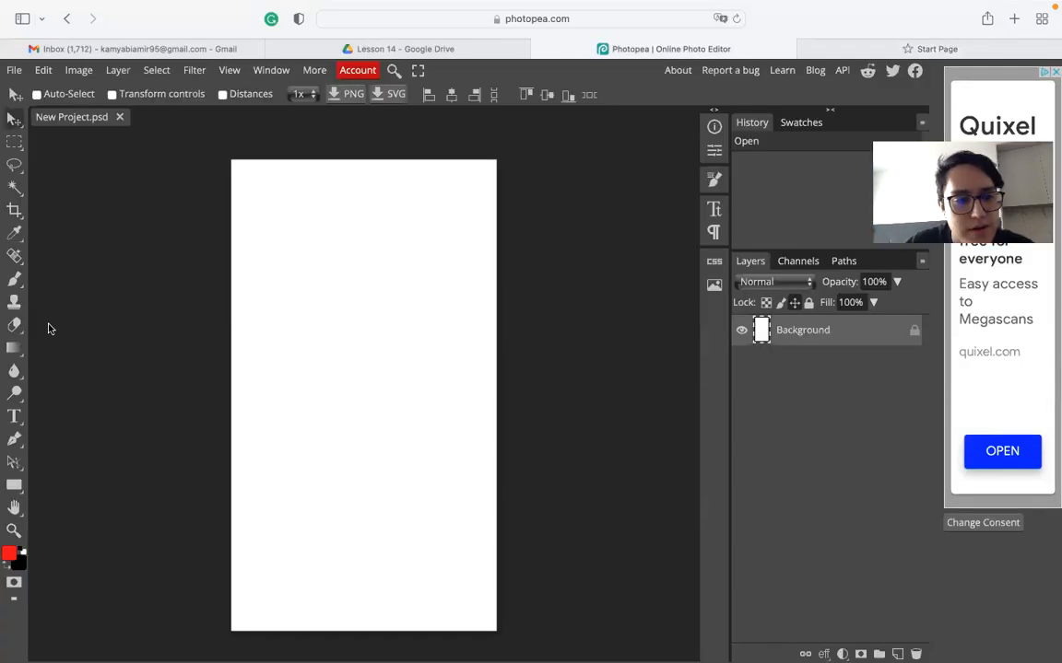
click(851, 50)
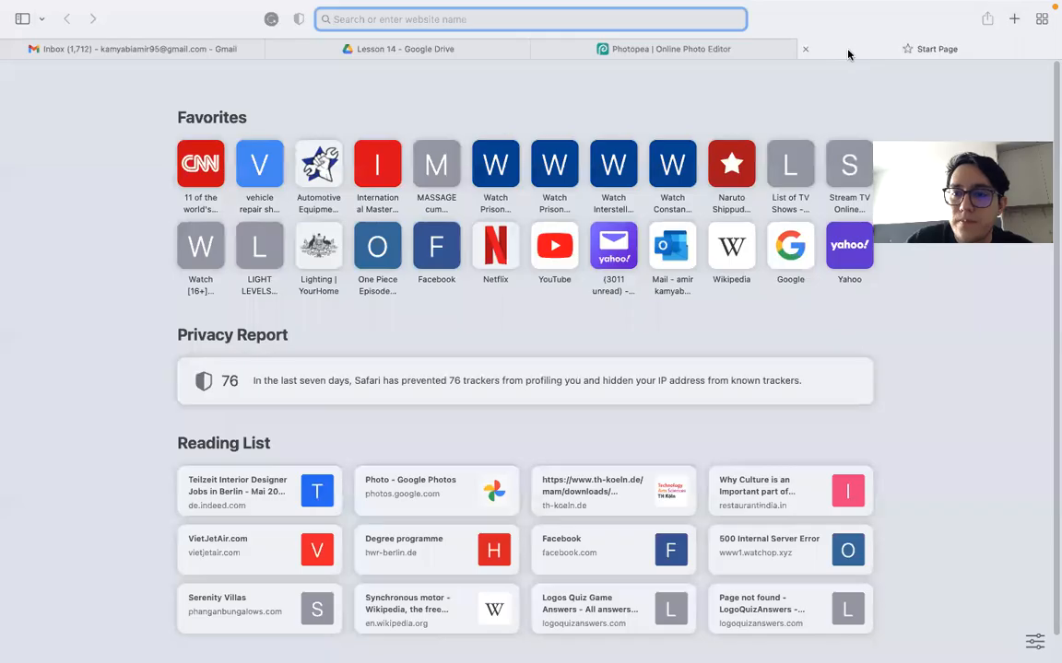
click(657, 49)
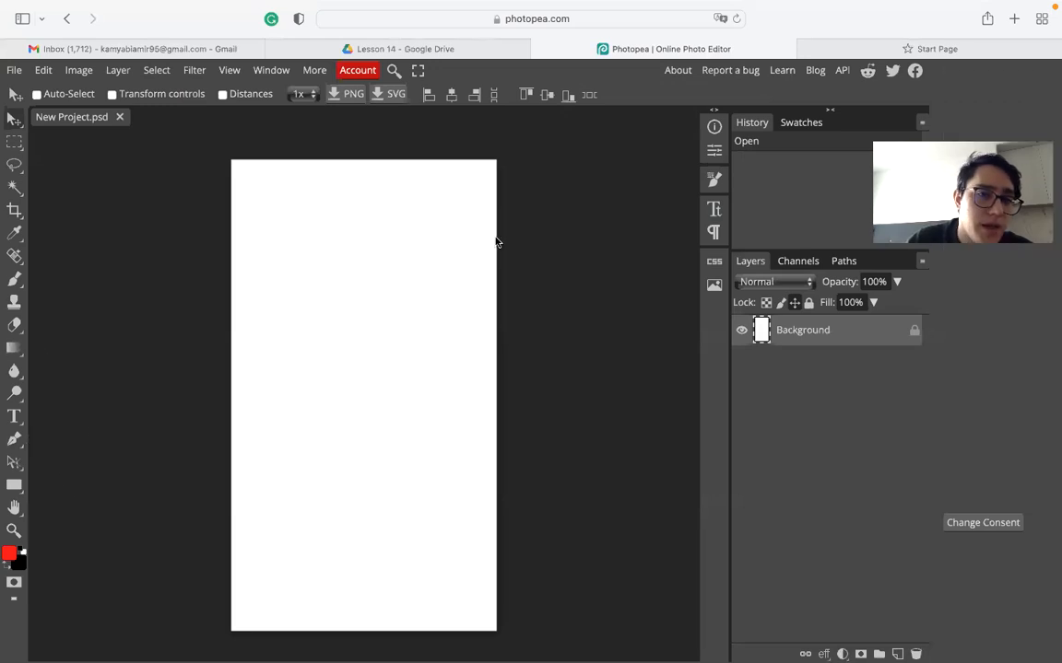
click(848, 48)
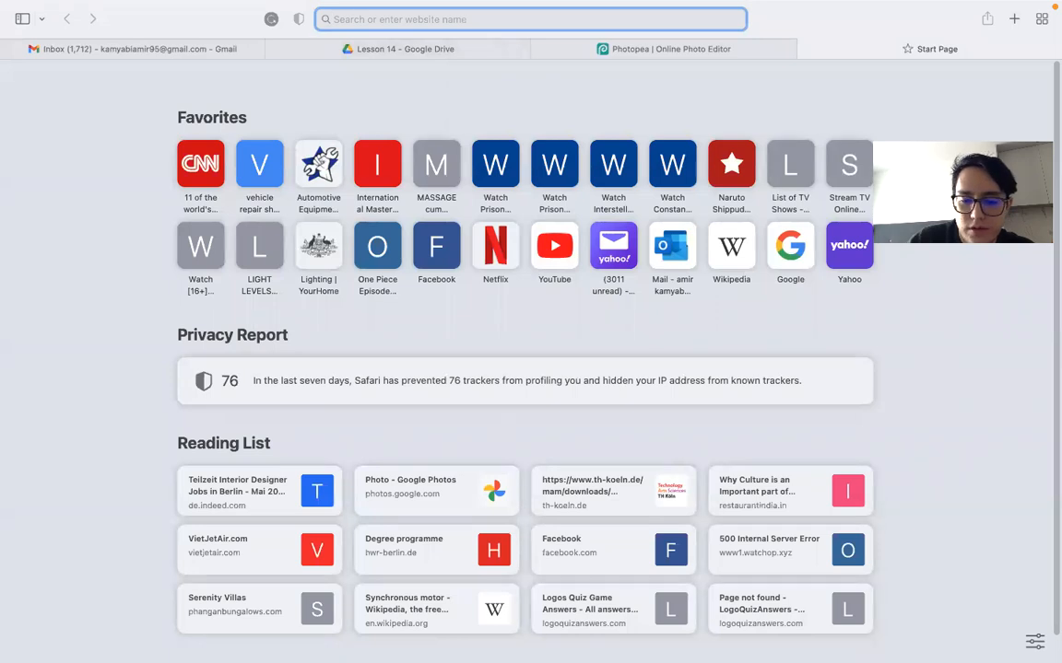
mouse_move(708, 646)
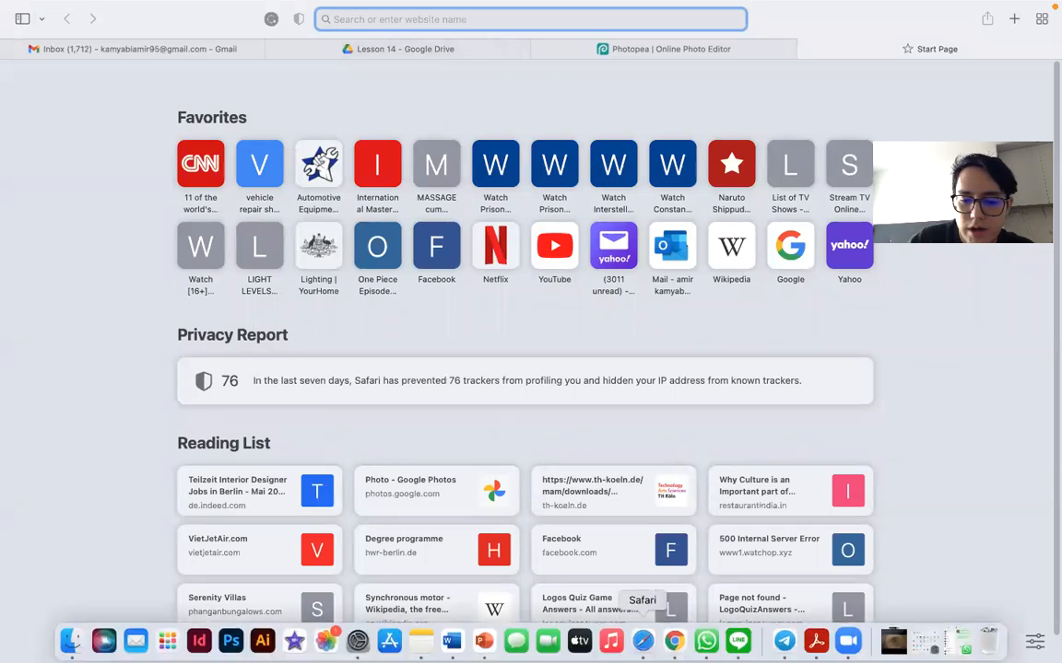
click(487, 645)
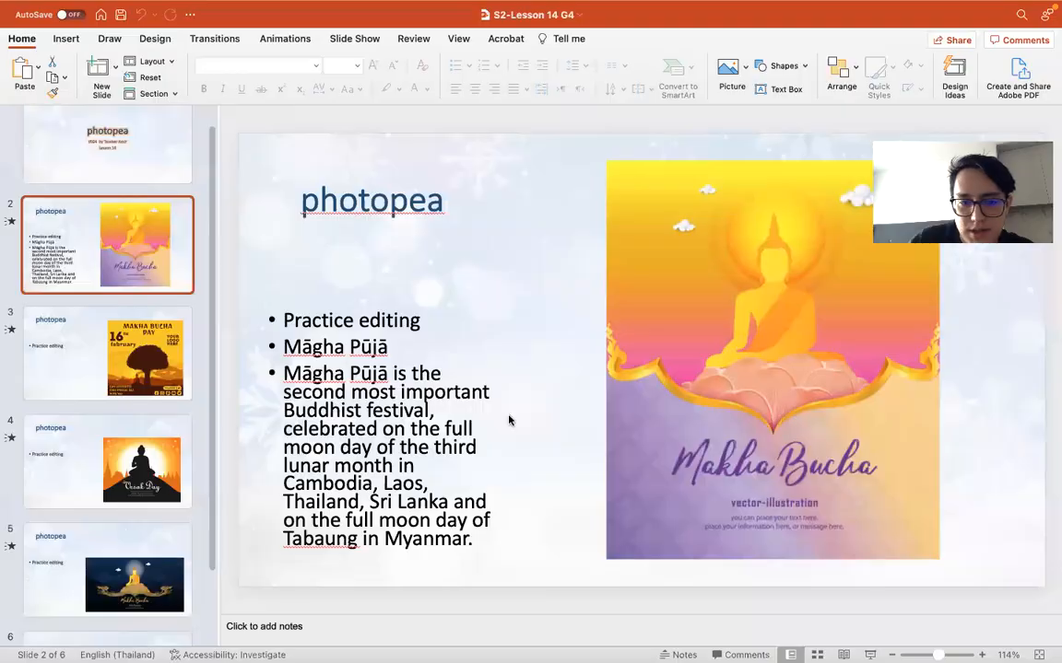
- Review reference slides 3 to 5, including Vesak Day and Makha Bucha, then return to Safari
click(101, 378)
click(97, 482)
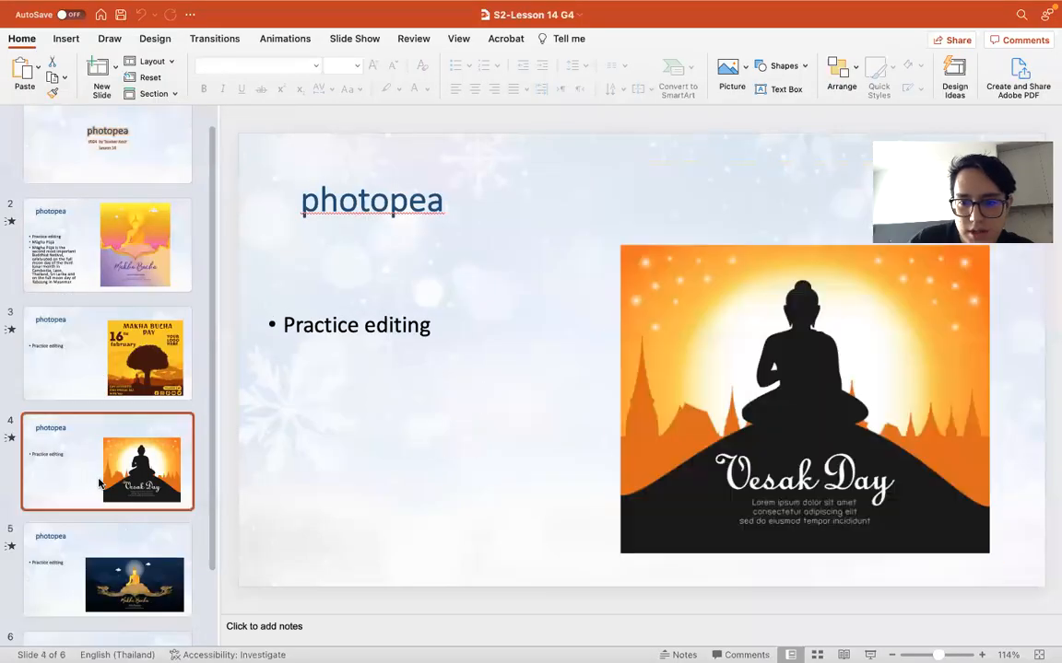
click(125, 580)
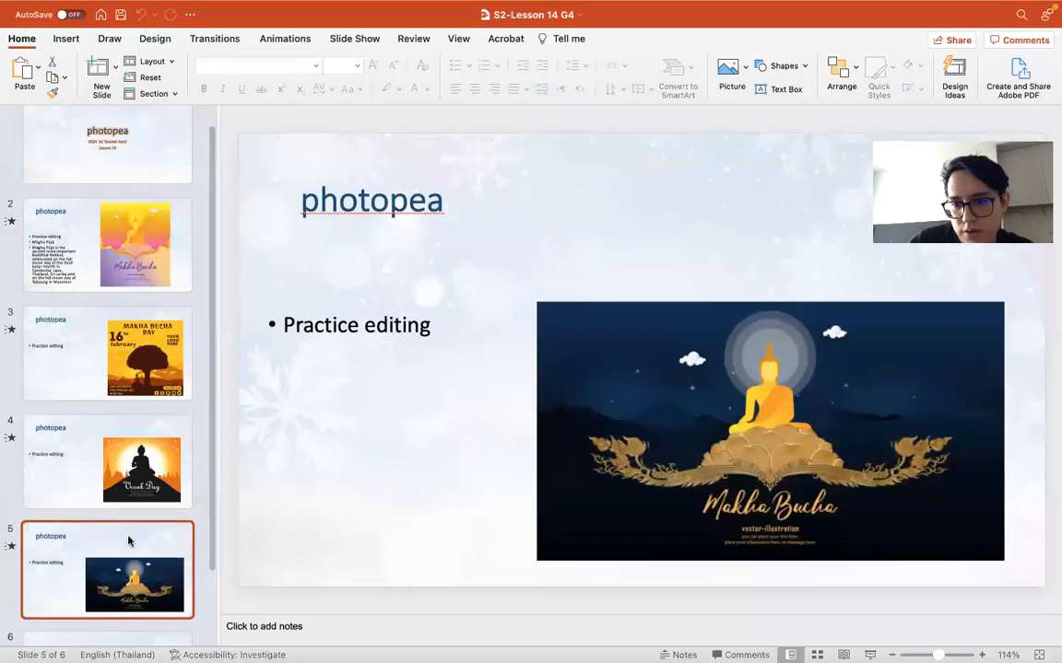
click(42, 32)
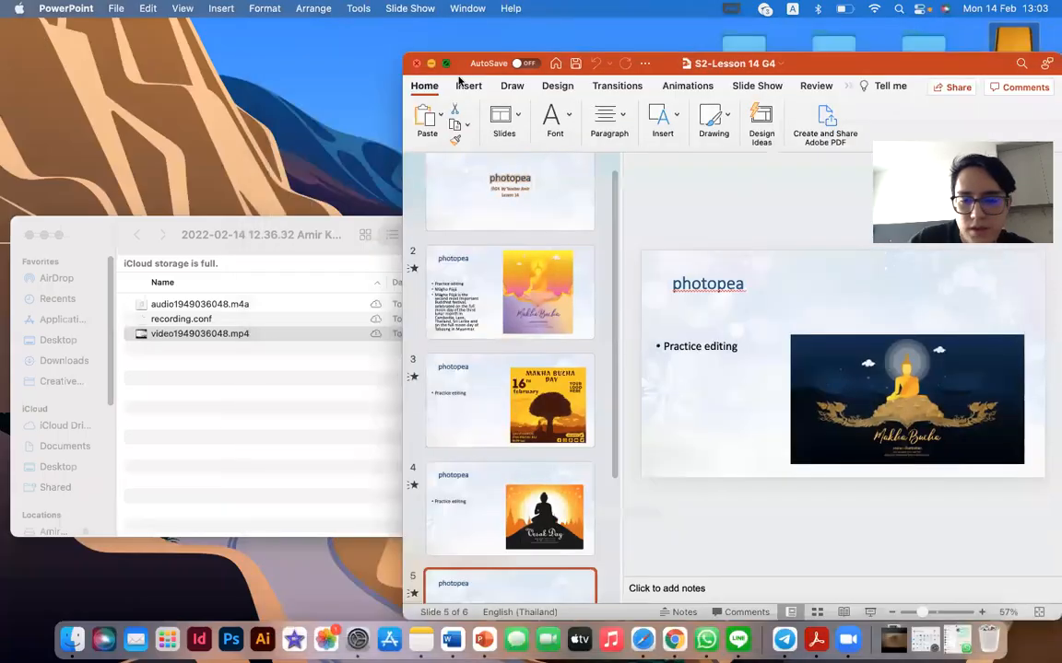
click(446, 64)
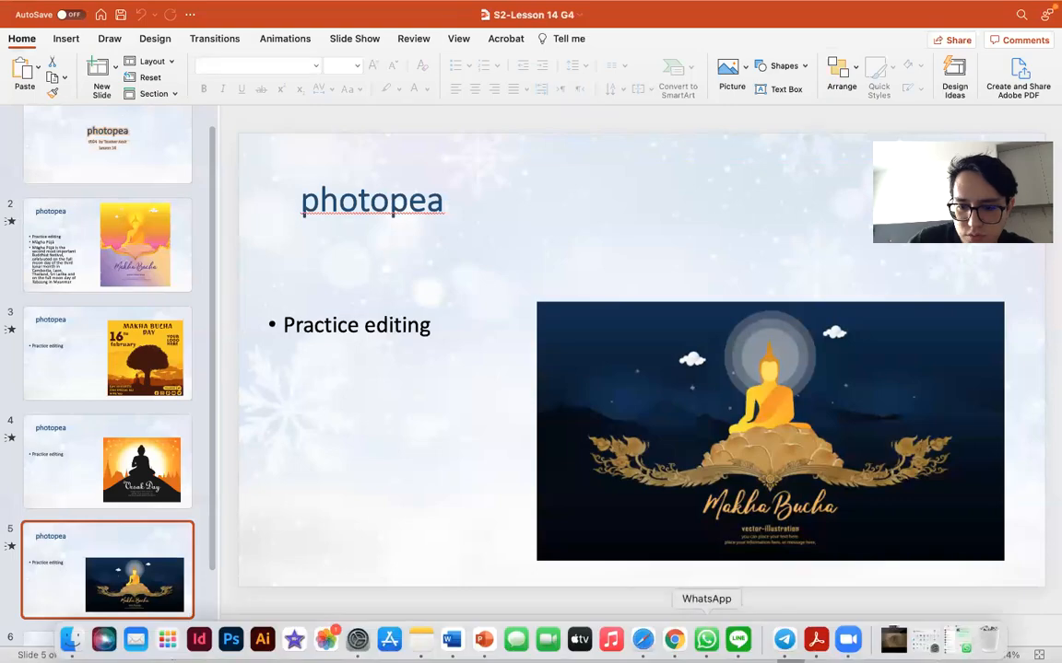
click(642, 640)
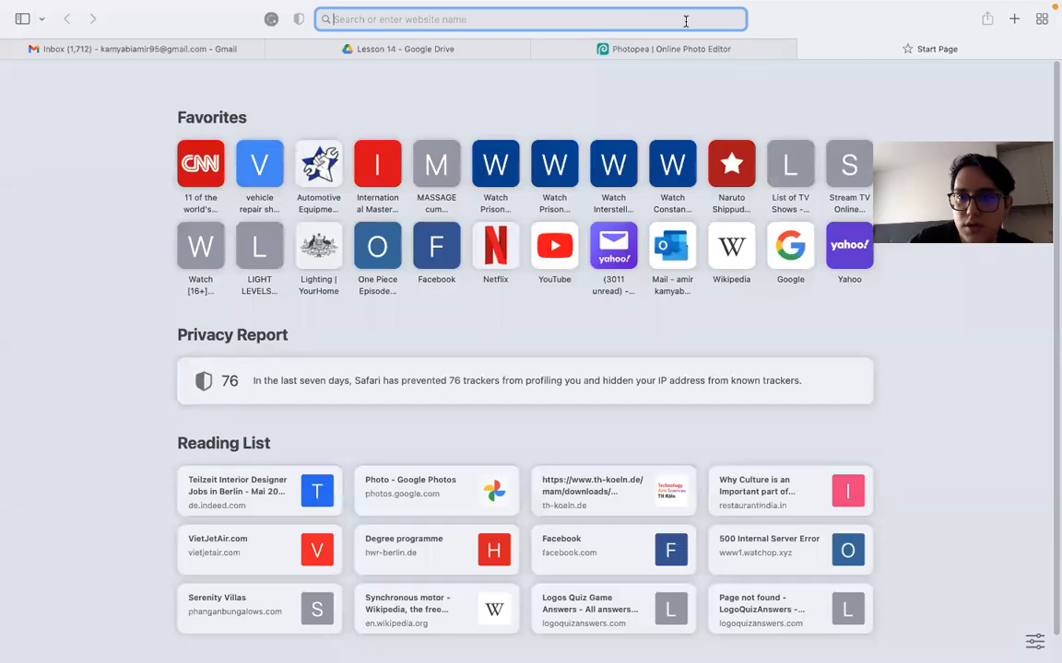
- Search Google for 'buddha' and glance at the Gautama Buddha Wikipedia result
text(sbu)
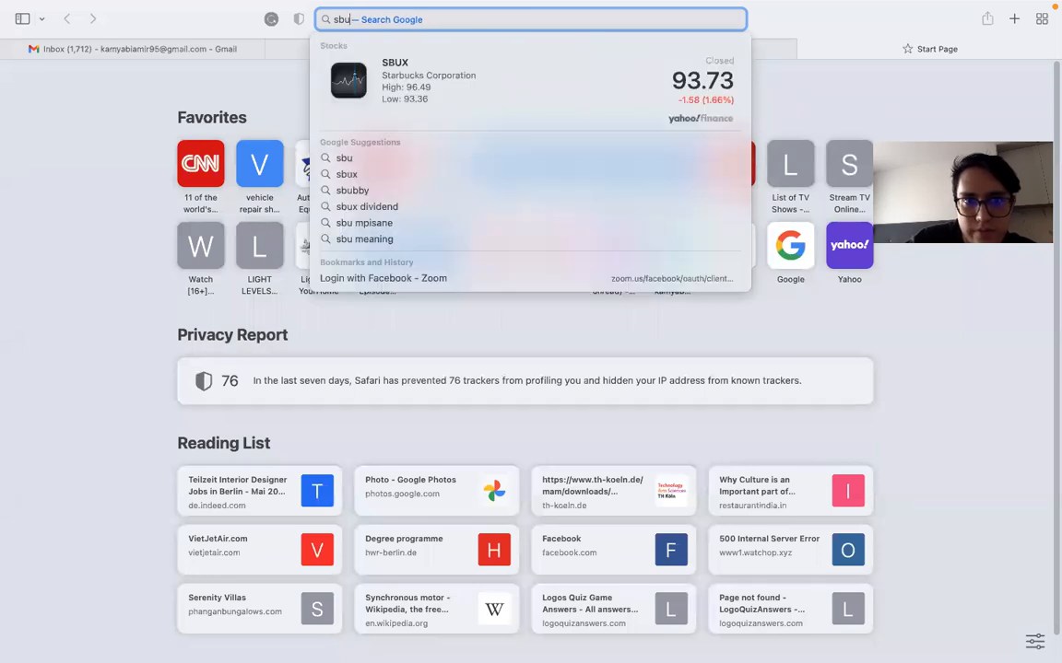
key(BackSpace)
key(BackSpace)
key(BackSpace)
text(bud)
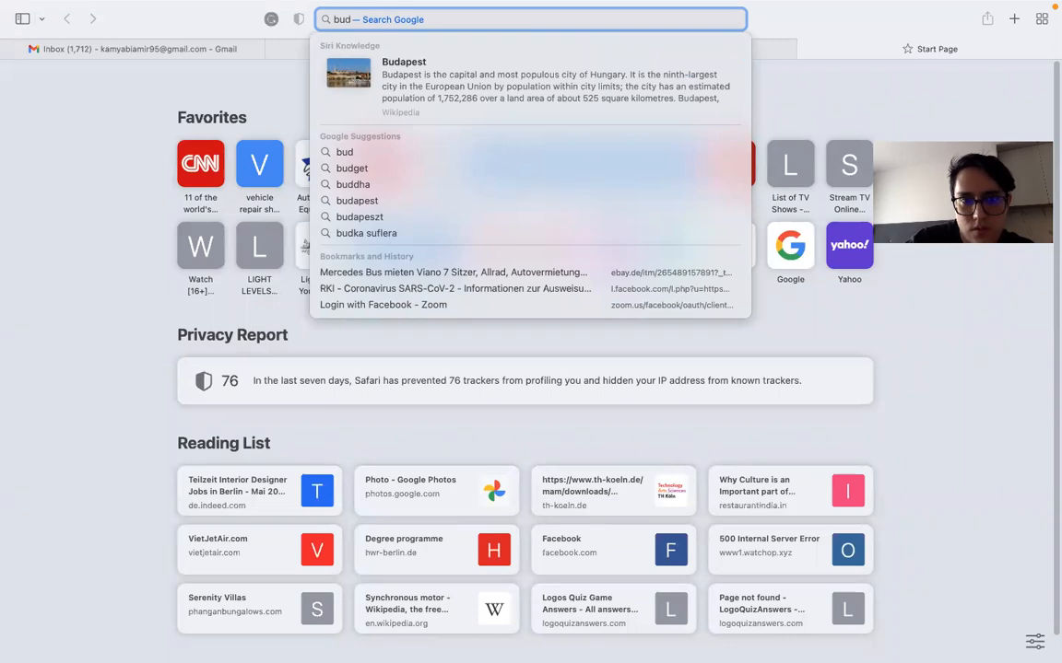
text(hda)
key(Return)
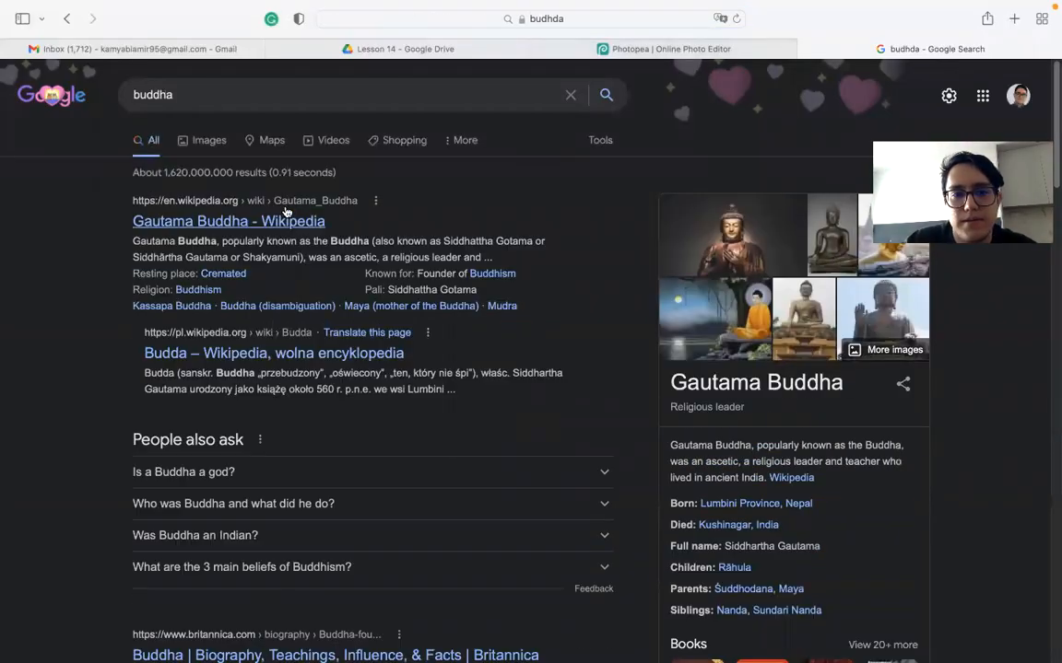
click(286, 219)
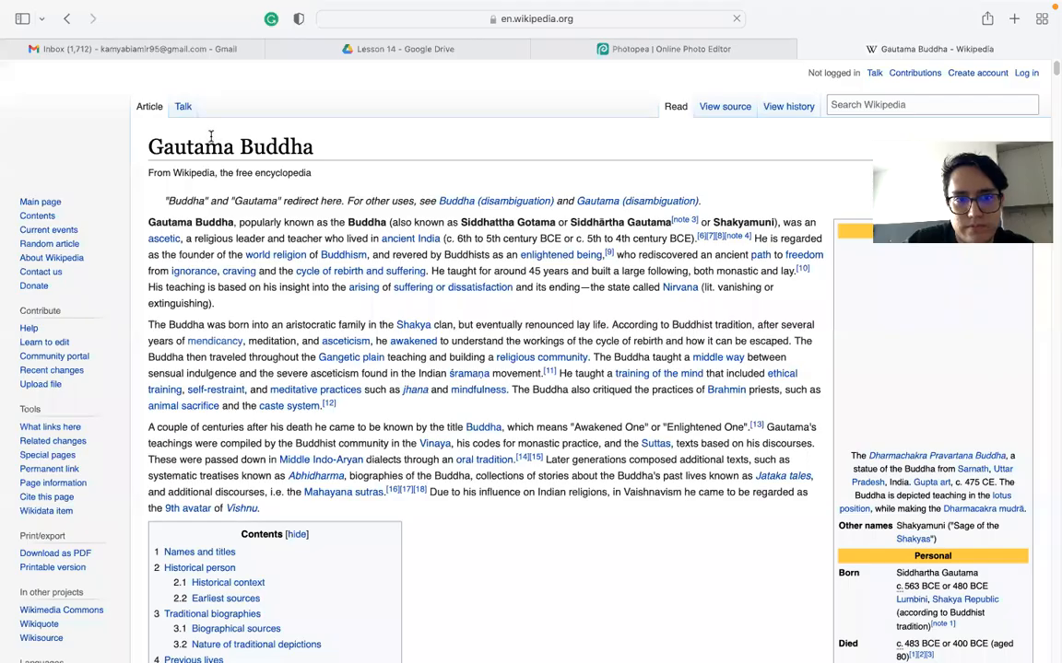
click(67, 18)
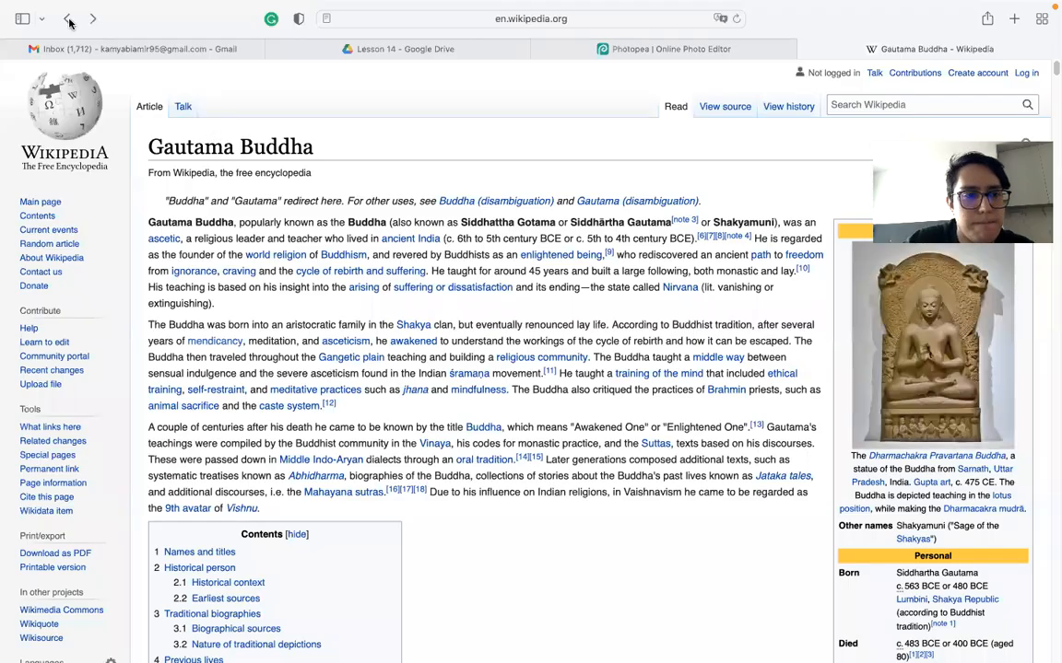
- Show buddha image results filtered to Color > Transparent
click(223, 140)
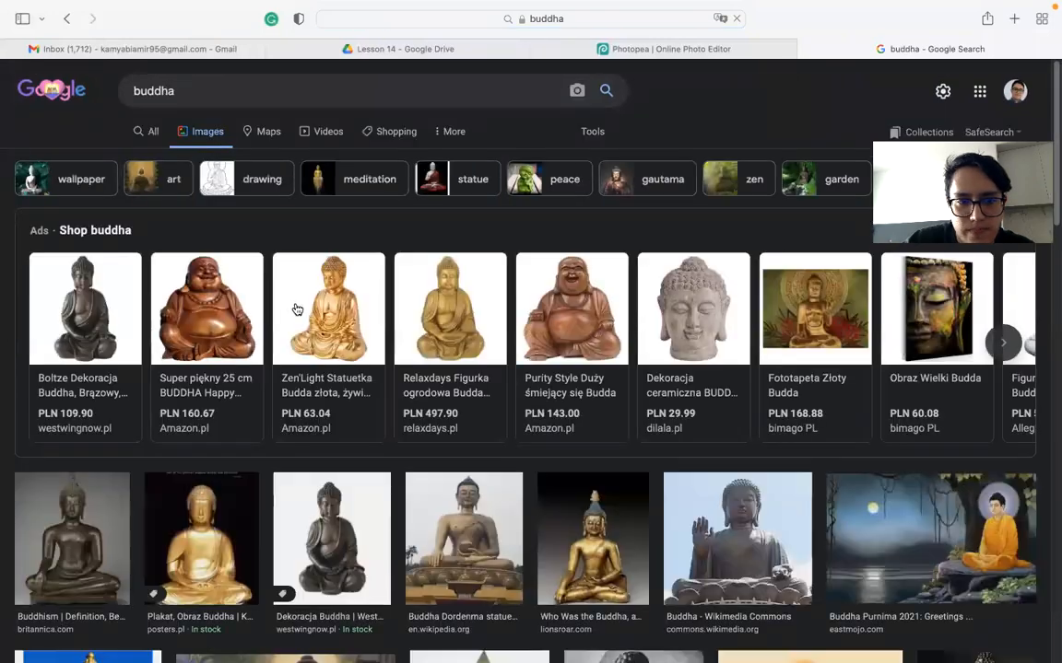
click(597, 134)
click(181, 159)
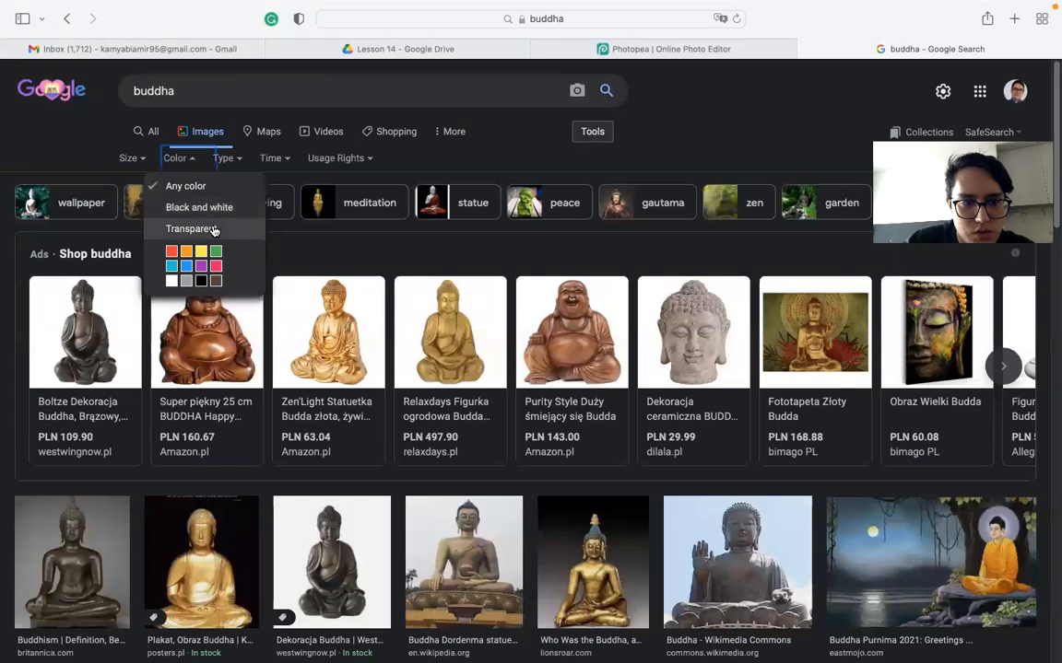
click(217, 212)
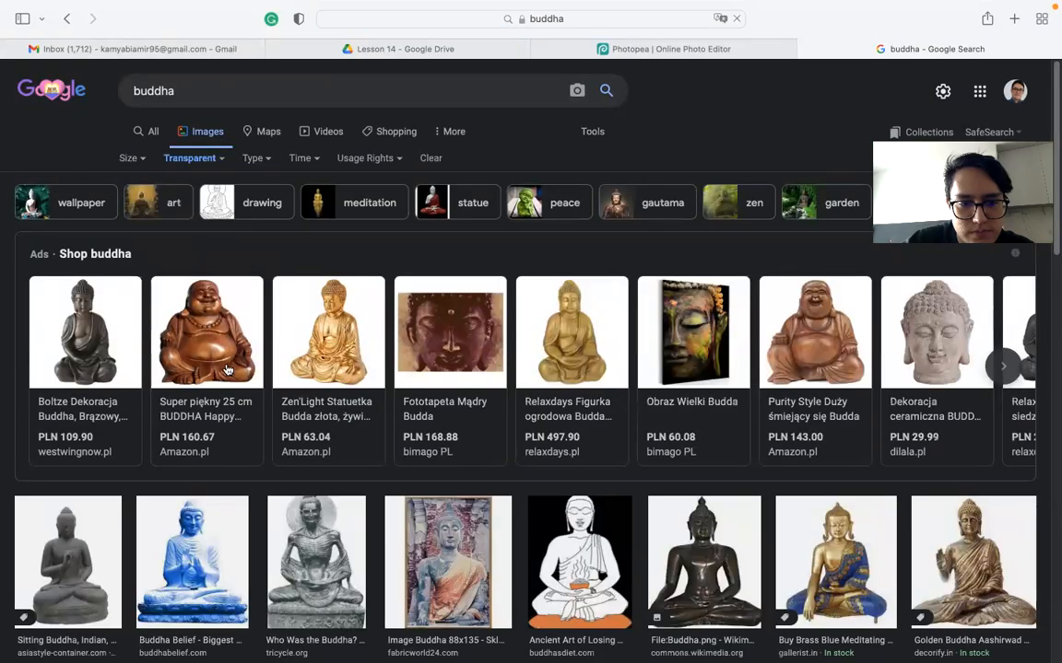
scroll(226, 380, down, 1)
scroll(226, 380, down, 3)
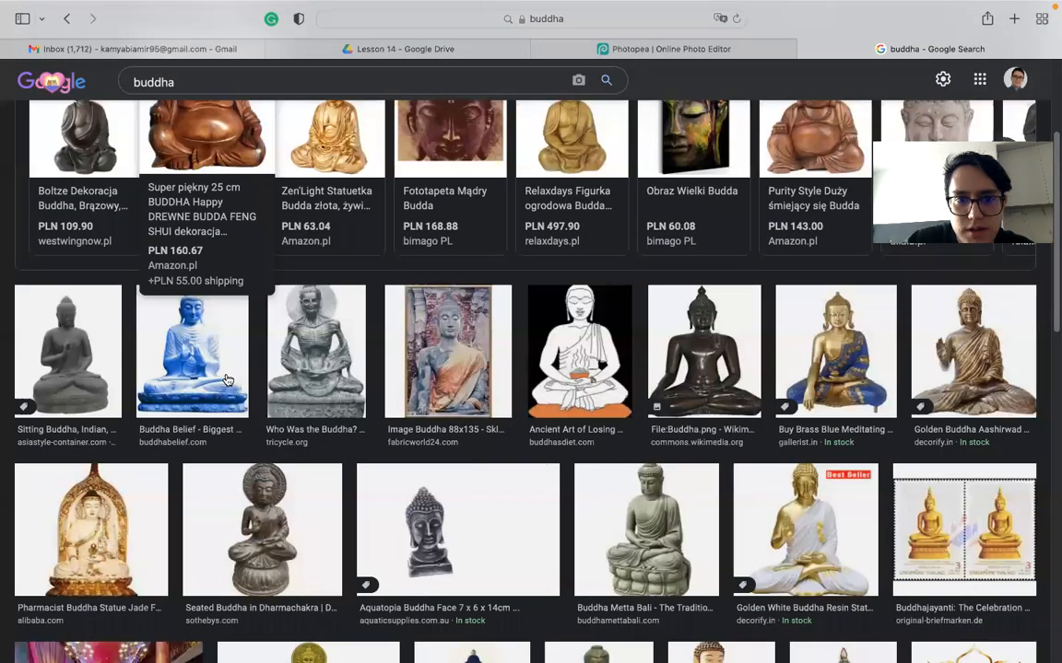
scroll(227, 380, up, 4)
click(192, 91)
- Search images for 'buddha icon' and scroll through the results
text(icon)
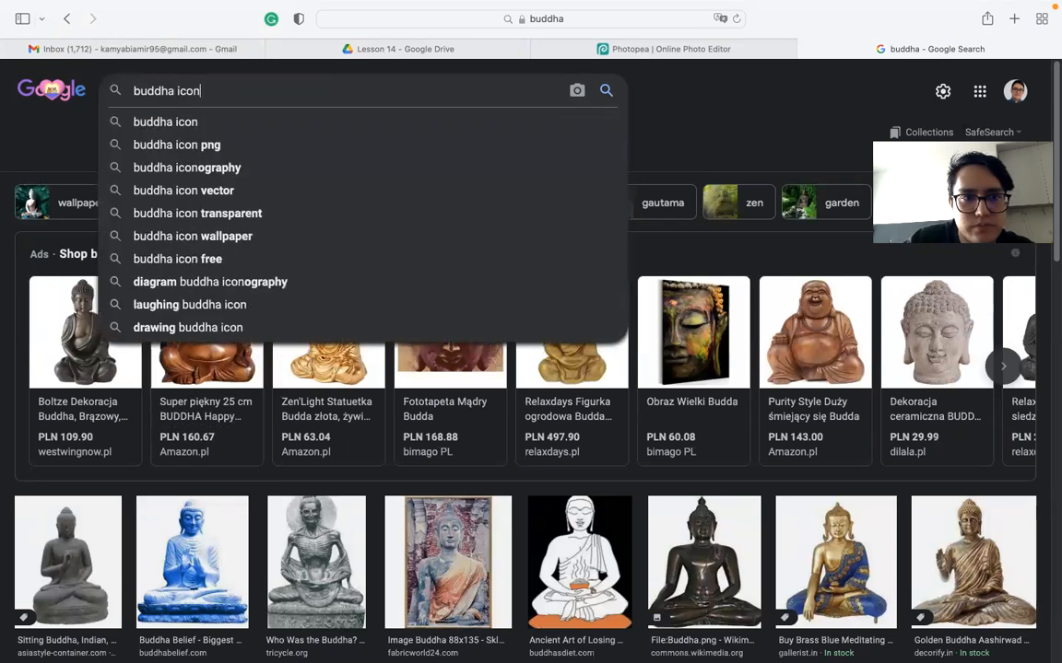
key(Return)
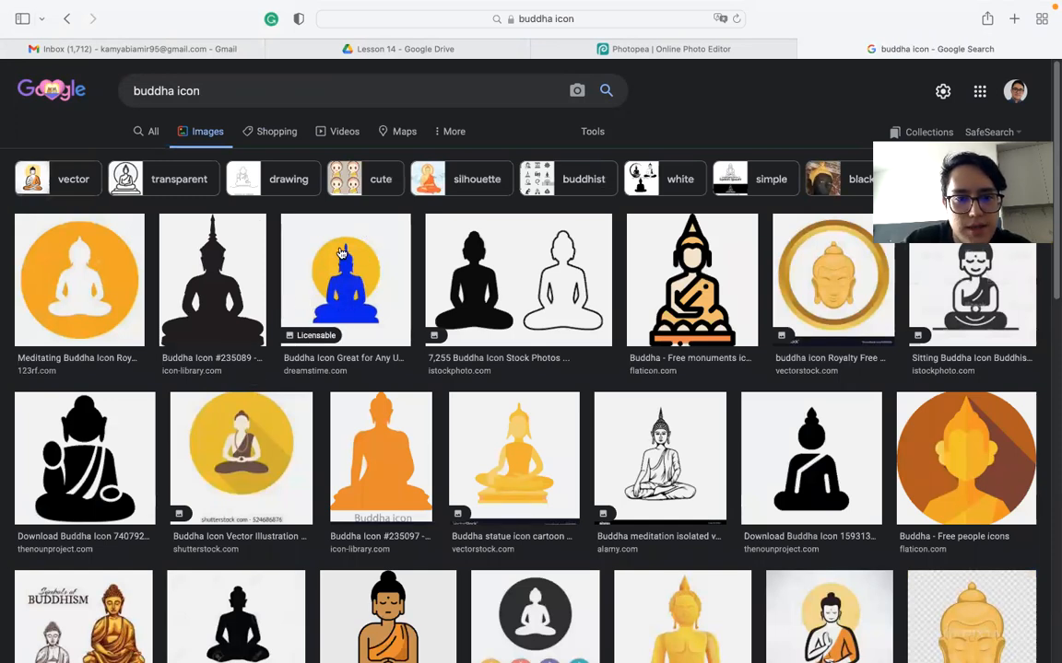
scroll(237, 538, down, 2)
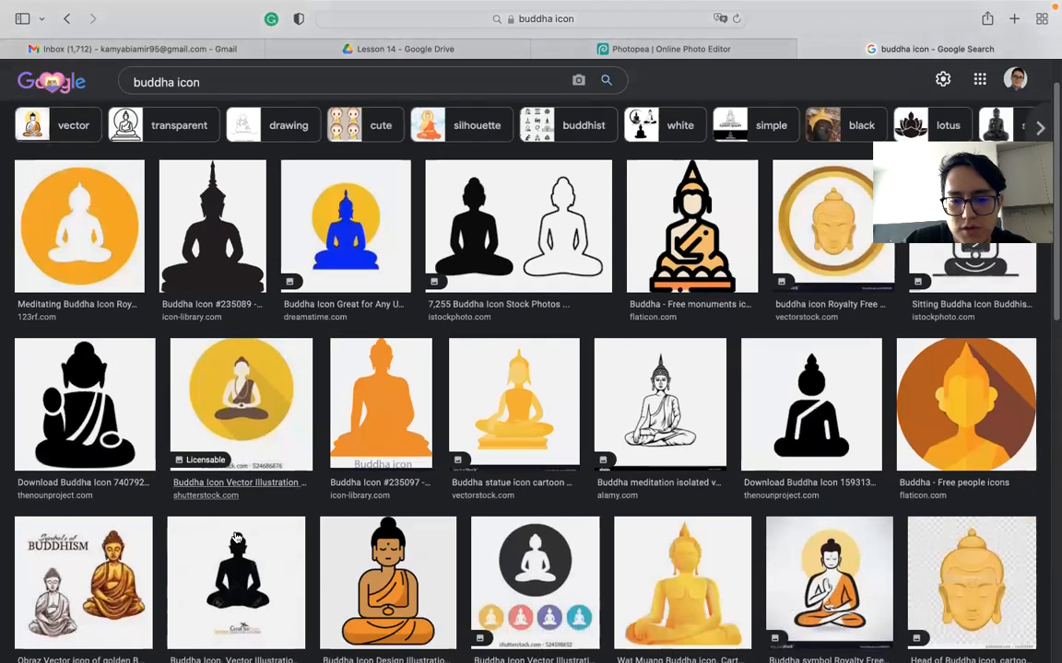
scroll(237, 537, down, 4)
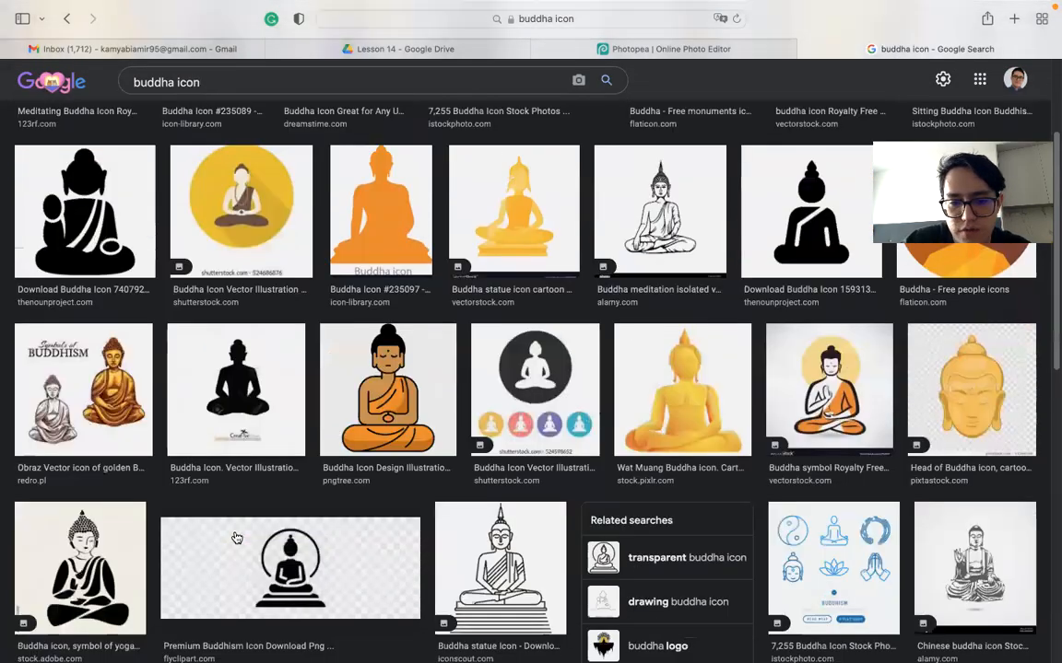
scroll(237, 538, down, 5)
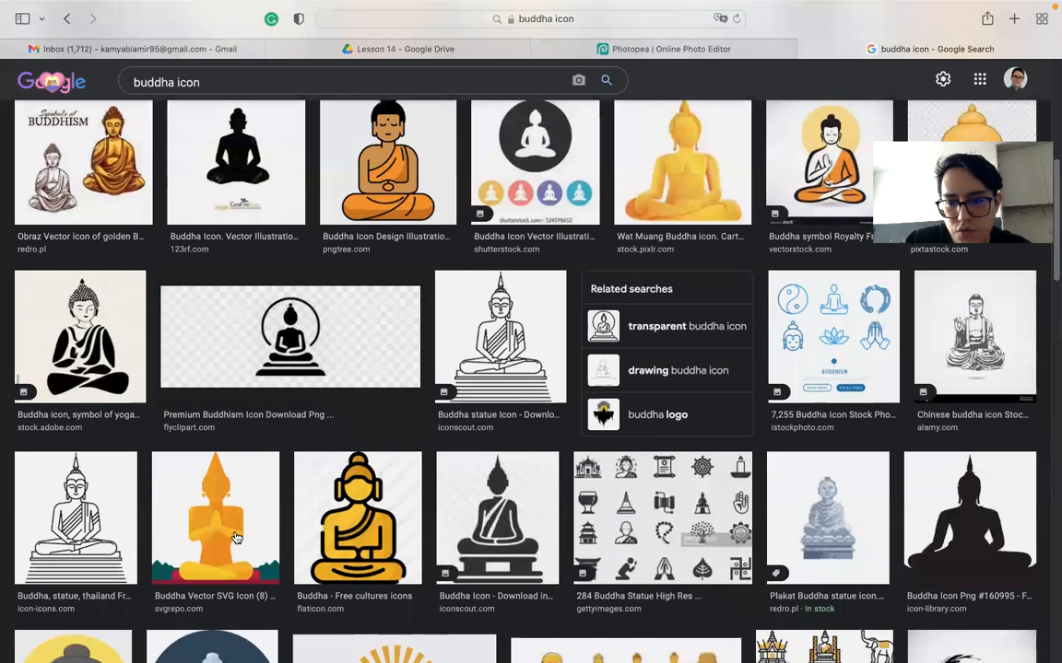
scroll(236, 538, down, 4)
scroll(237, 538, down, 1)
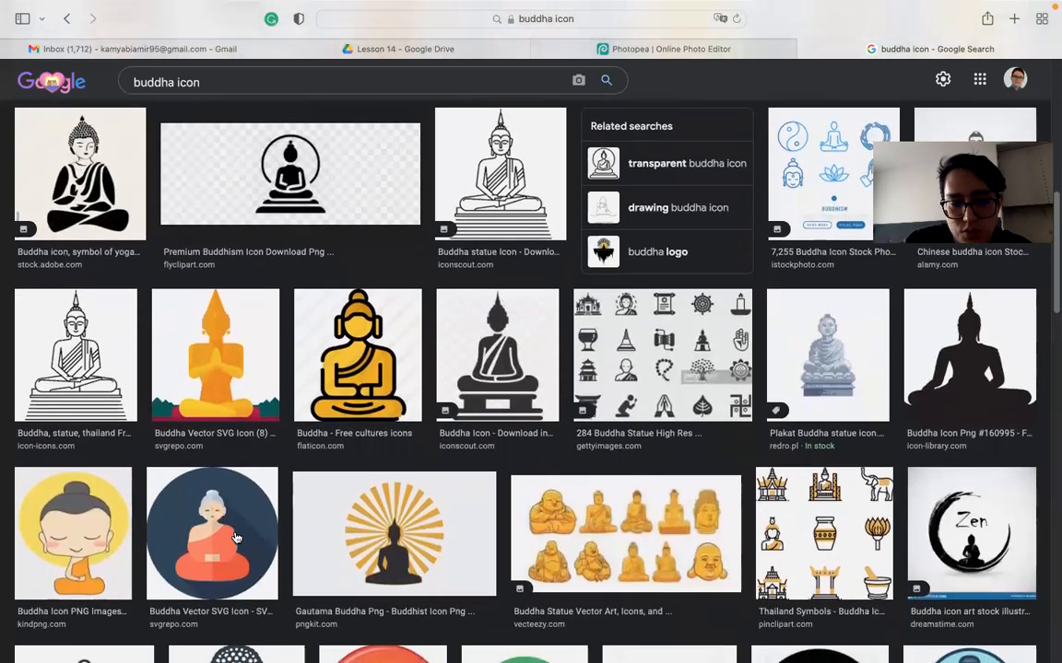
scroll(237, 537, down, 5)
scroll(237, 537, down, 12)
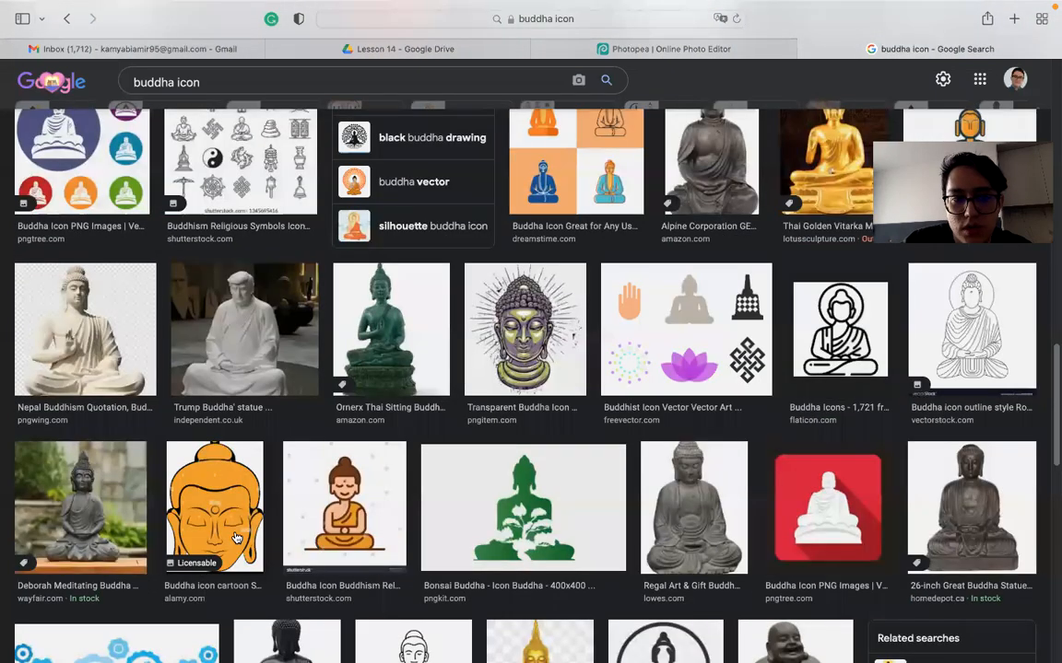
scroll(237, 537, down, 5)
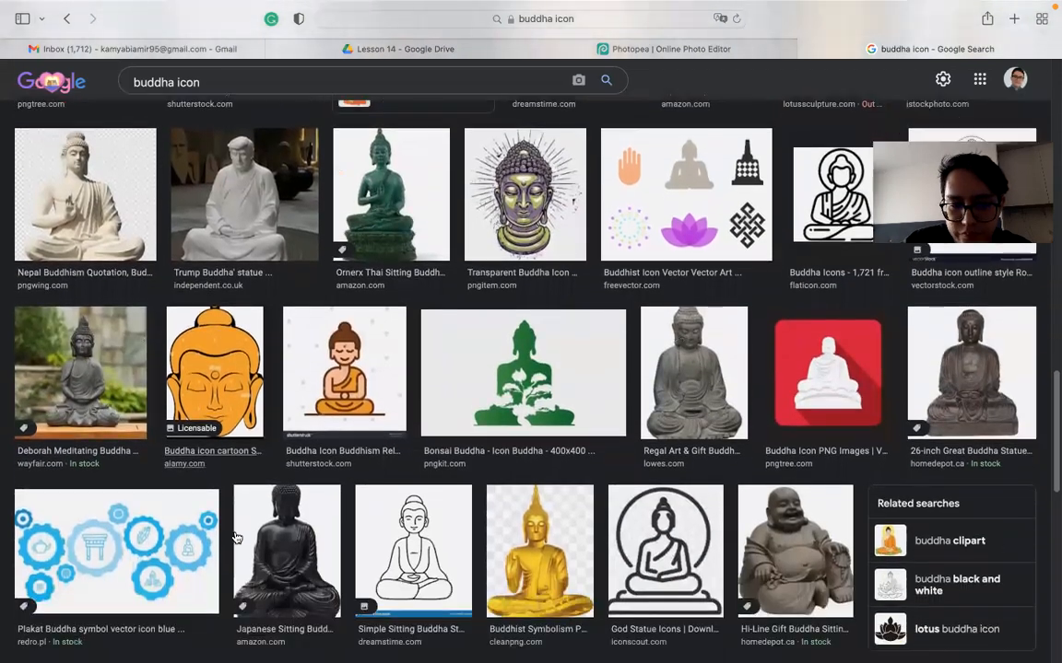
scroll(237, 537, down, 2)
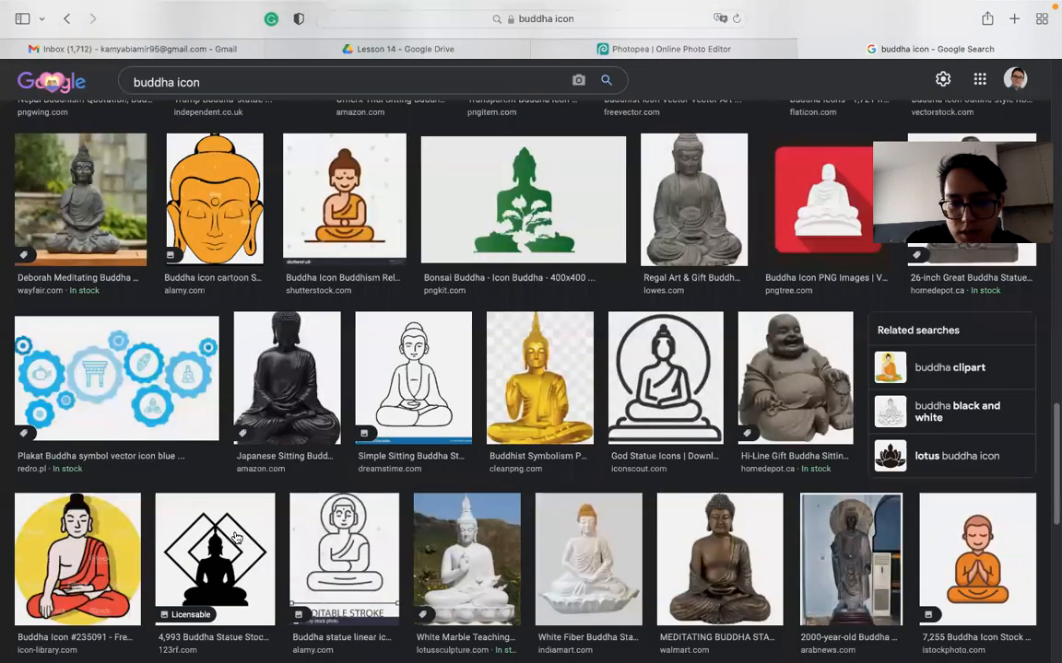
scroll(237, 538, down, 1)
scroll(237, 538, down, 3)
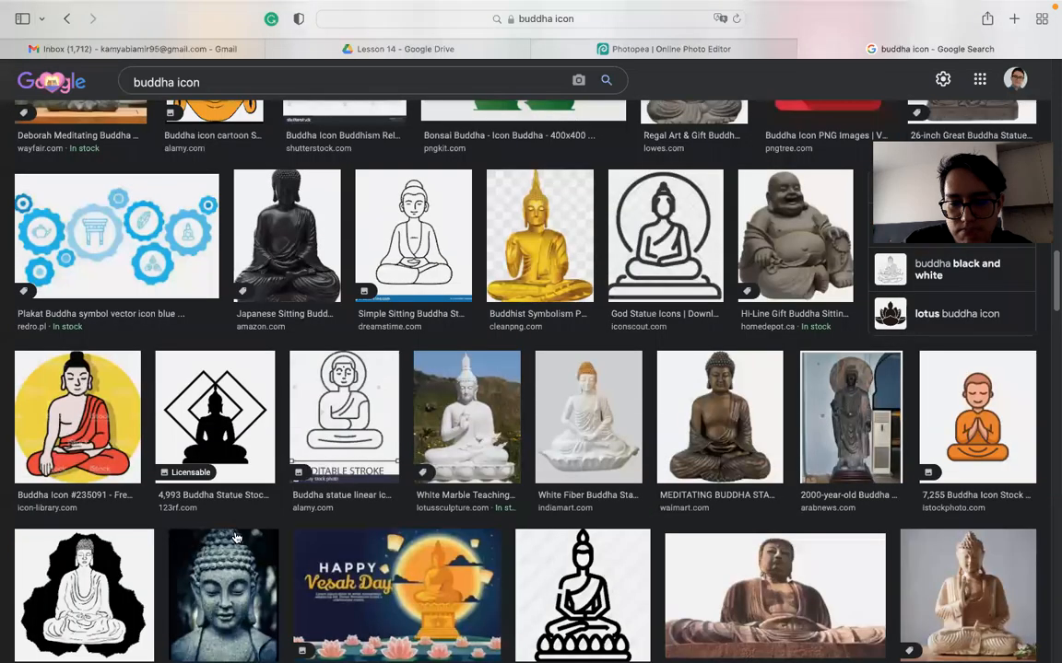
scroll(237, 537, up, 20)
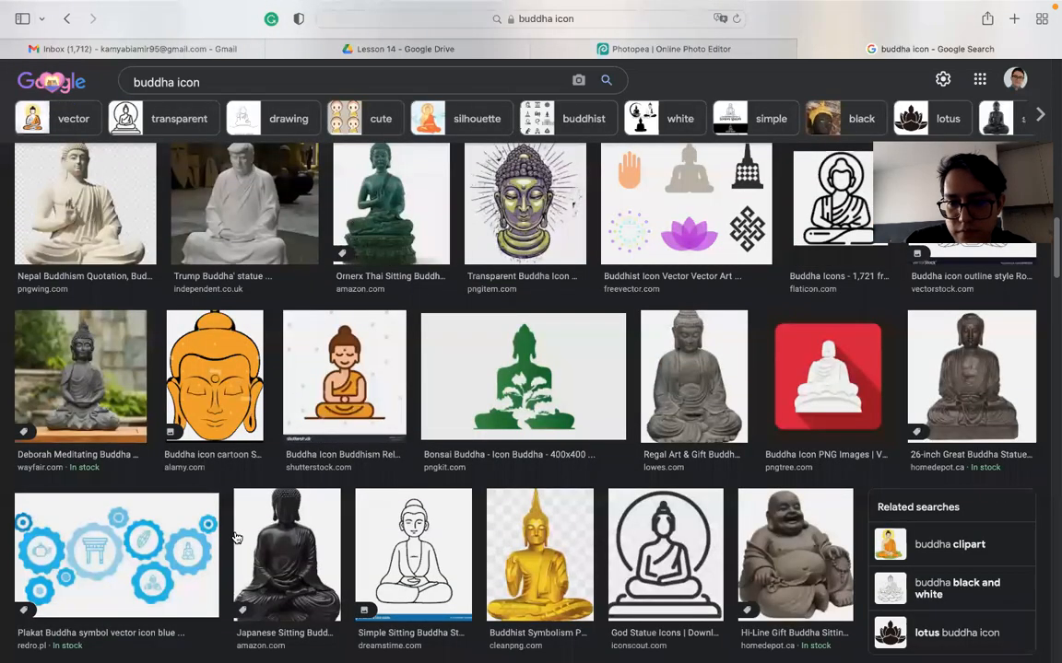
scroll(237, 537, down, 3)
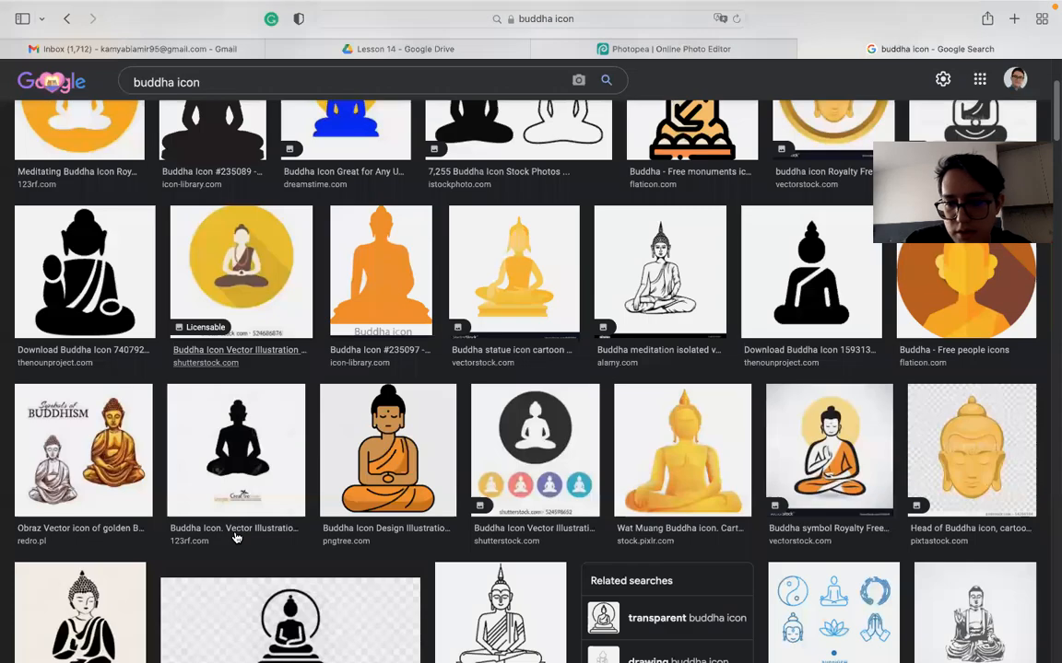
scroll(237, 537, down, 5)
scroll(536, 411, up, 3)
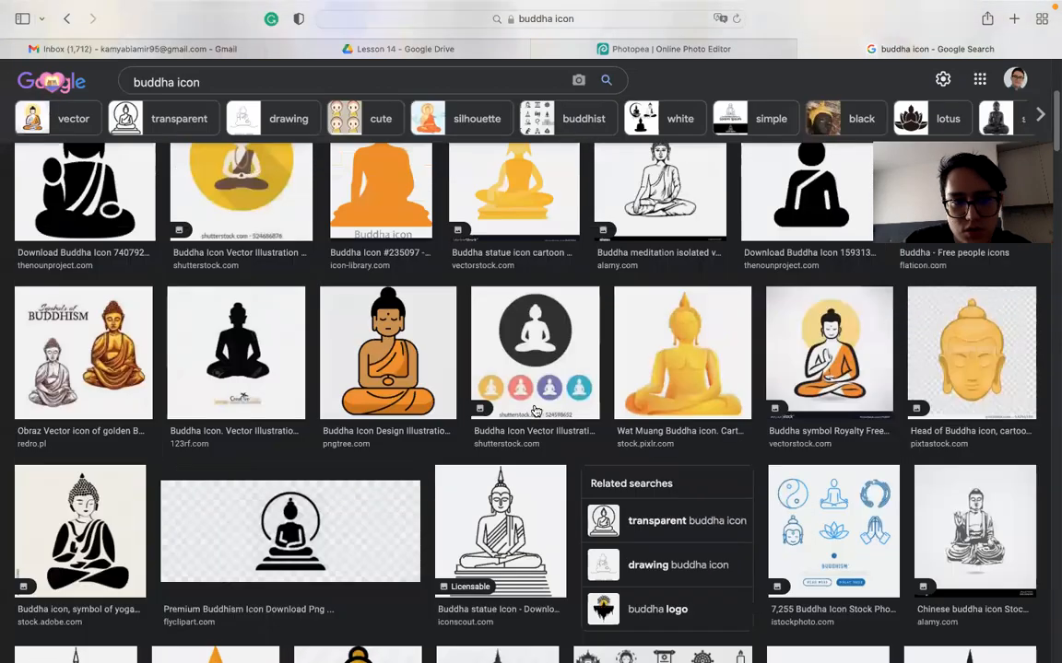
scroll(536, 411, up, 6)
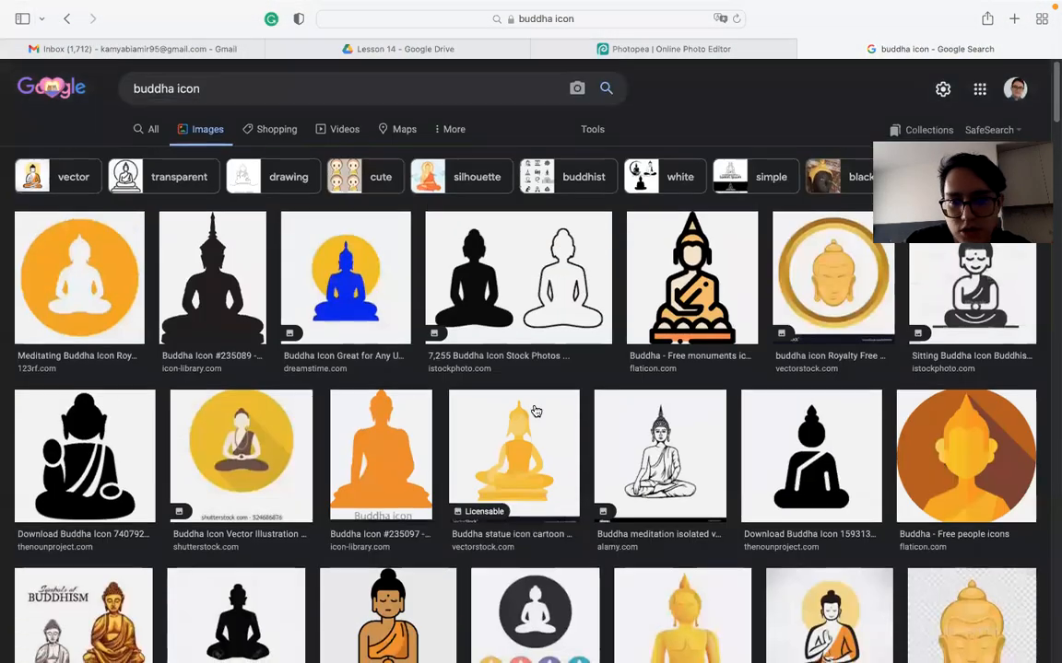
scroll(535, 411, down, 5)
scroll(892, 329, down, 6)
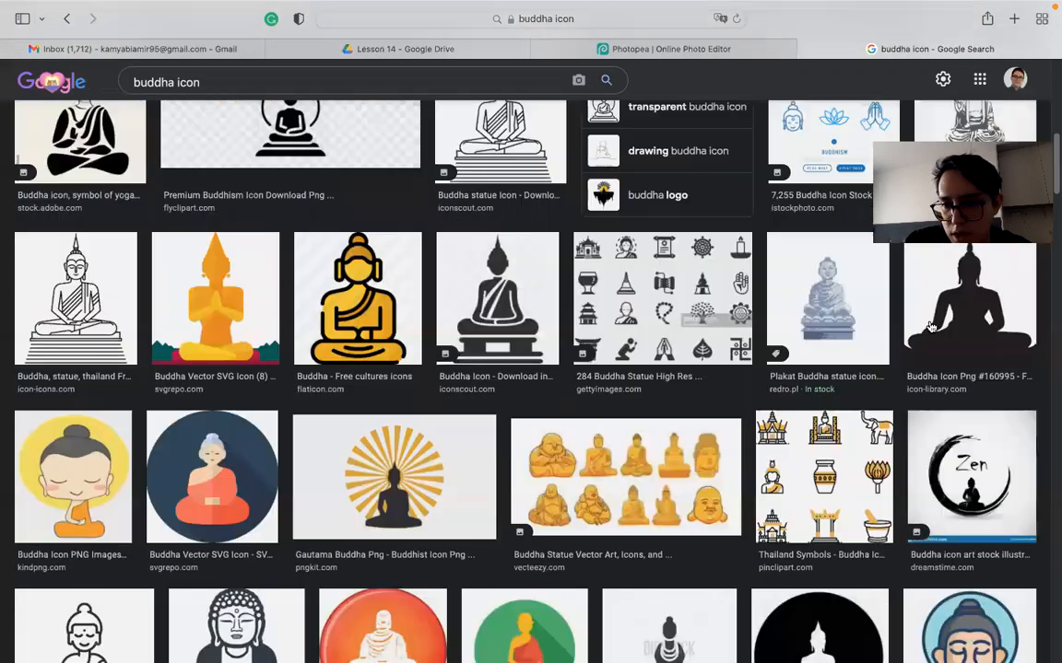
- Preview the Buddha Icon Png #160995 and lotus-seated silhouettes, then Buddha Icon #235089
click(931, 328)
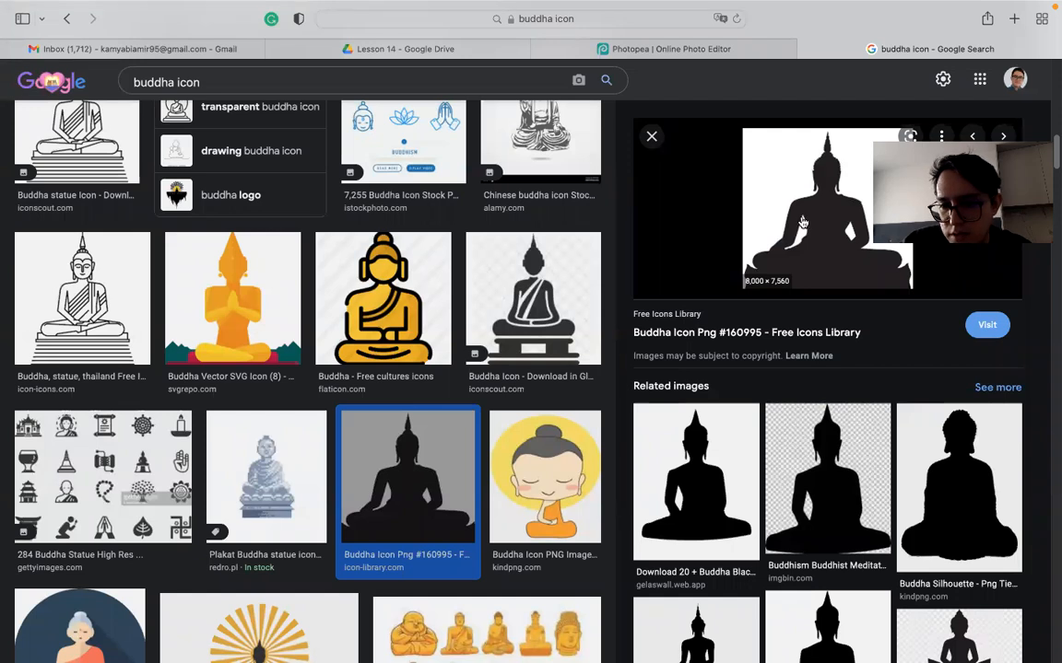
click(940, 636)
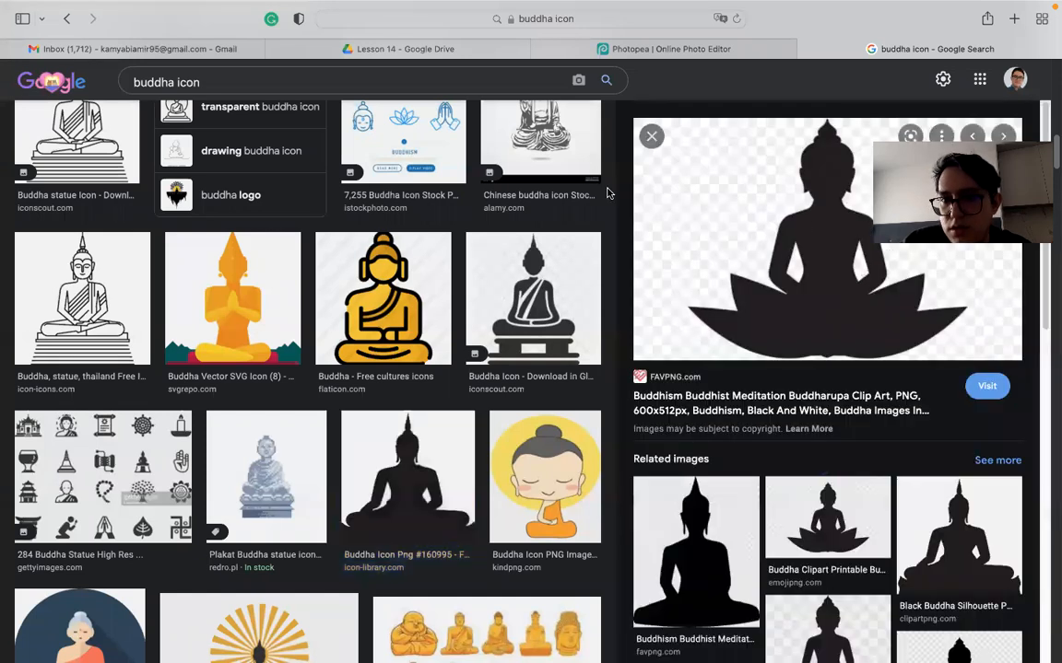
click(651, 136)
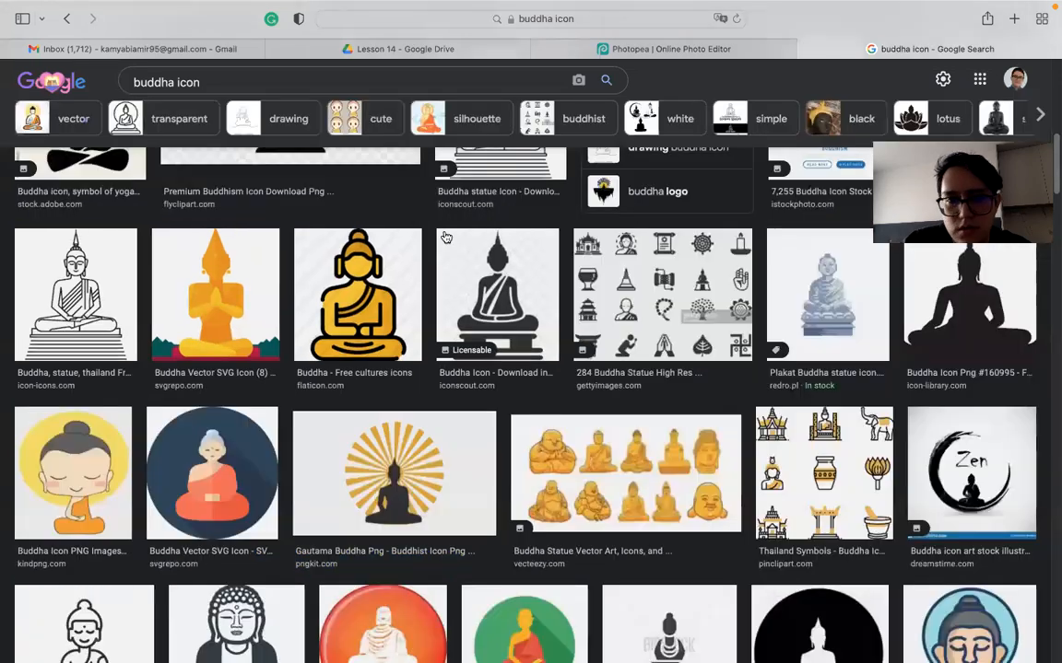
scroll(444, 235, up, 10)
click(214, 288)
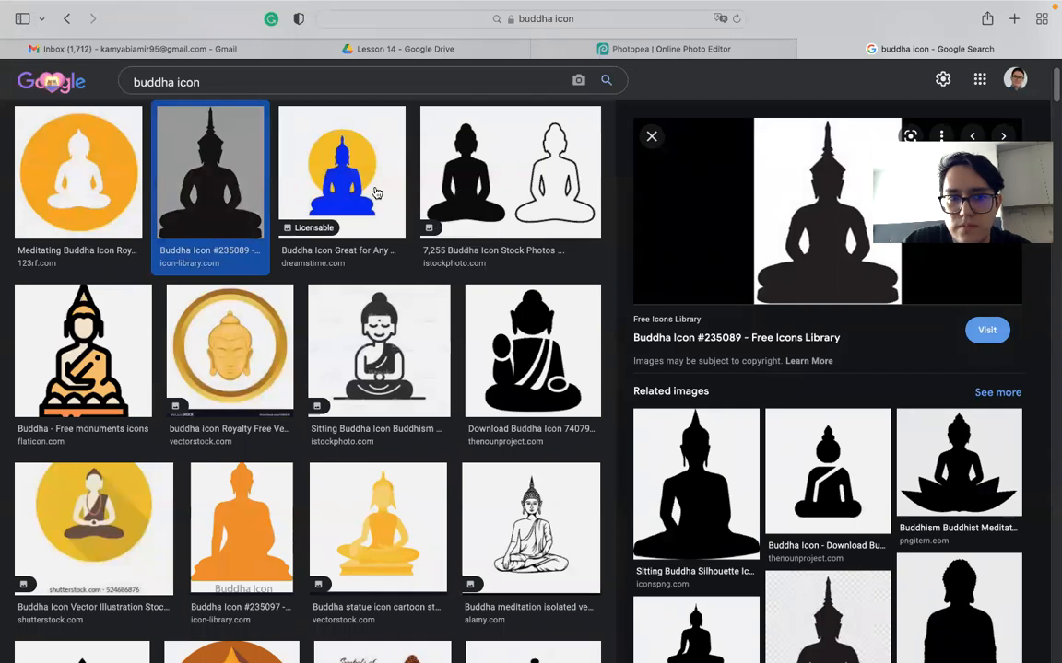
scroll(374, 262, up, 3)
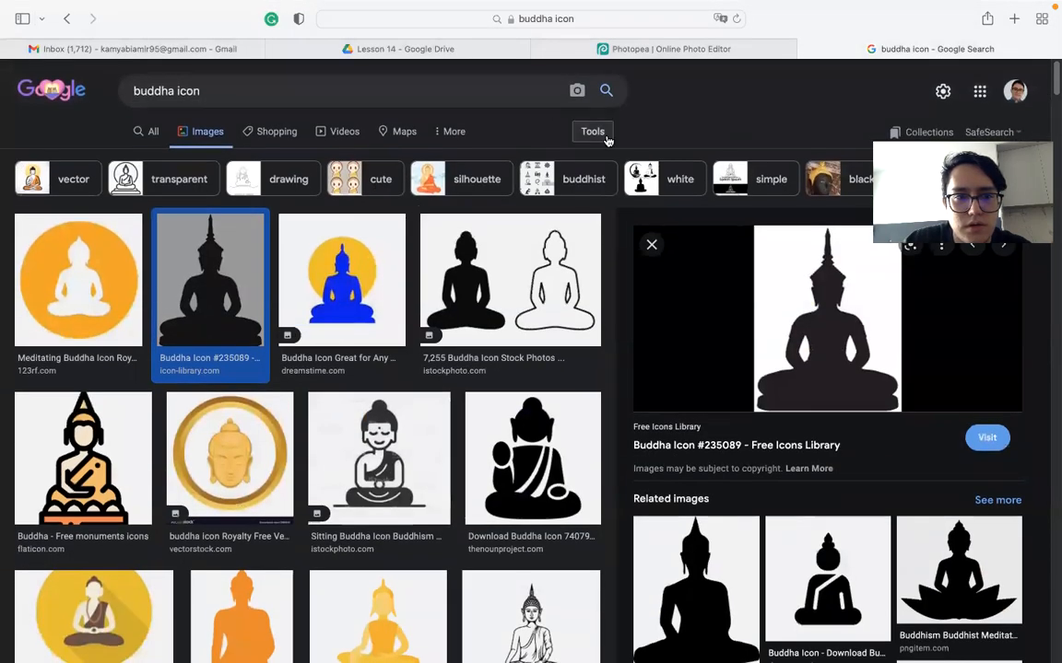
- Filter results to transparent images and reopen the Buddha Icon #235089 preview
click(593, 132)
click(170, 161)
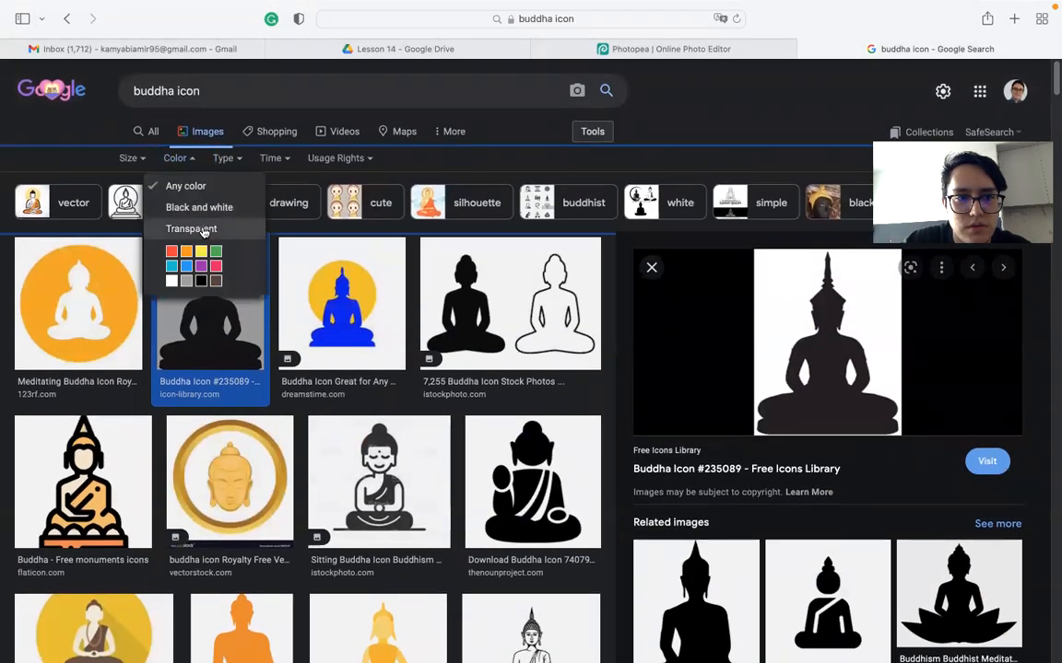
click(201, 228)
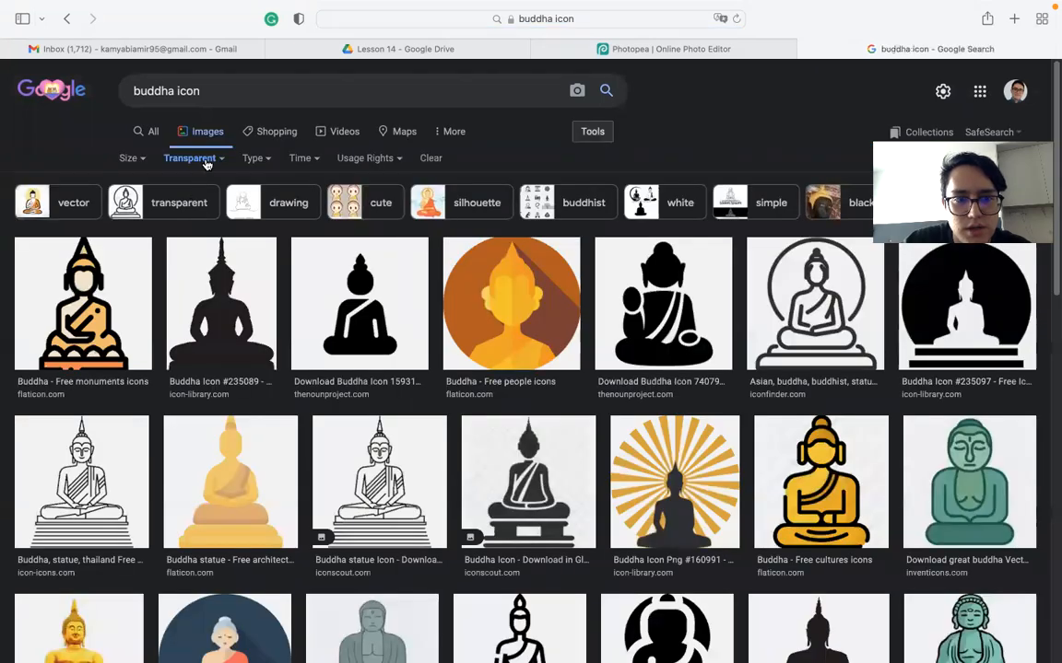
click(231, 305)
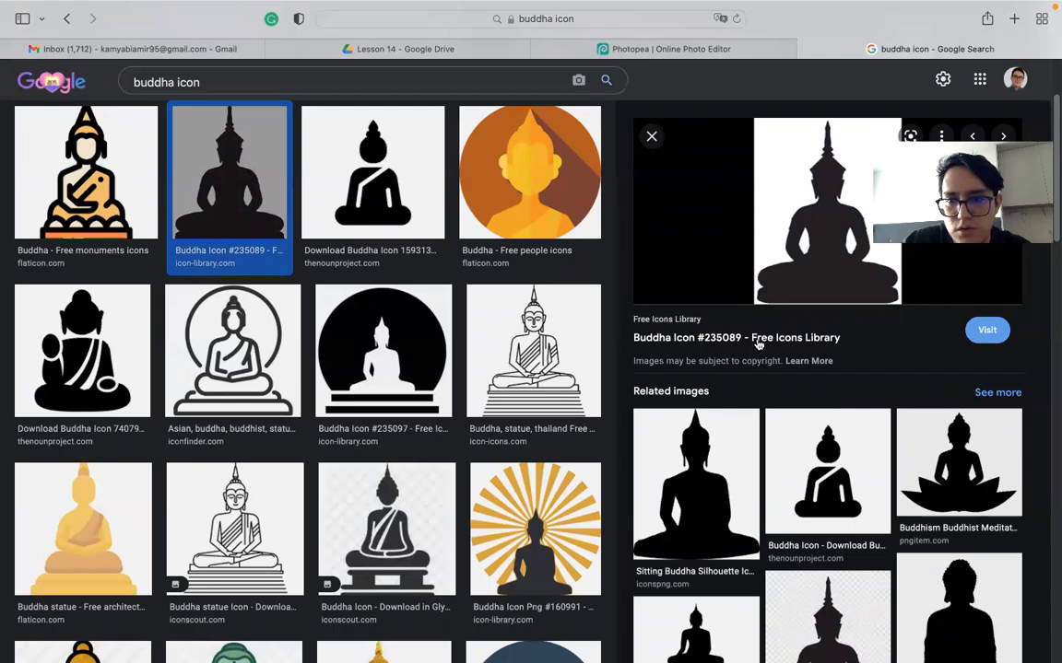
- Try adding the image to Photos, dismiss the import error, close Photos, and preview the Sitting Buddha Silhouette
right_click(810, 204)
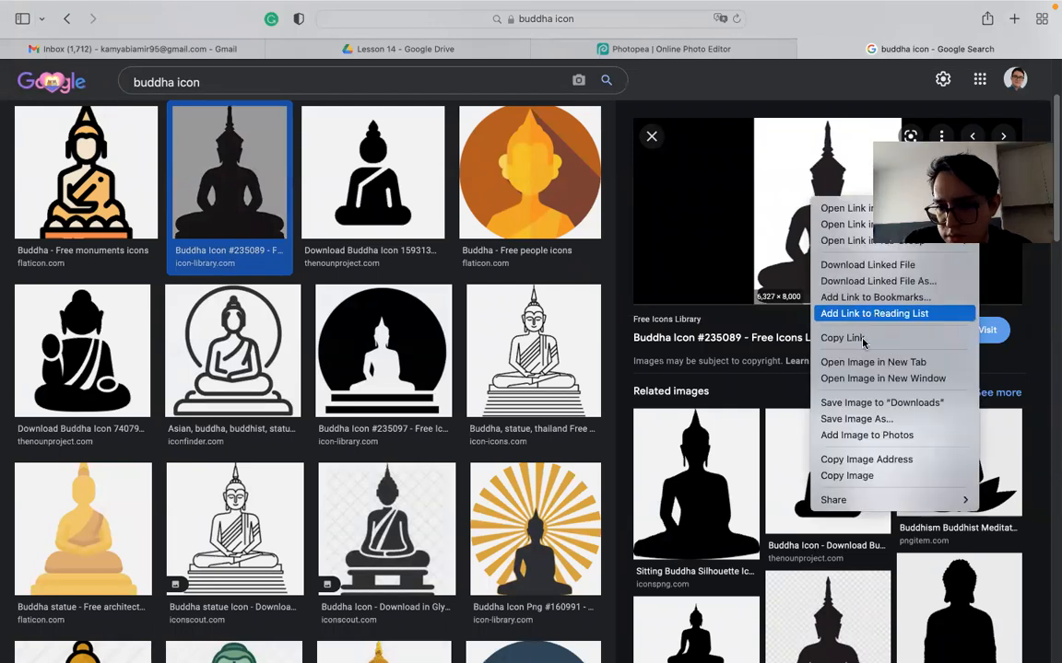
click(884, 405)
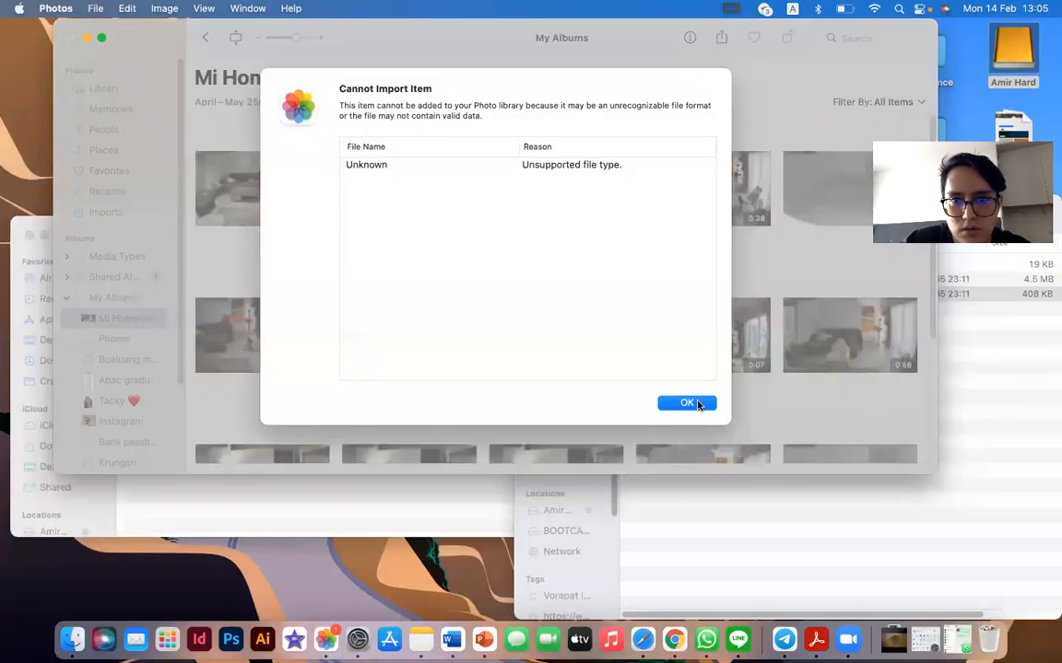
click(686, 404)
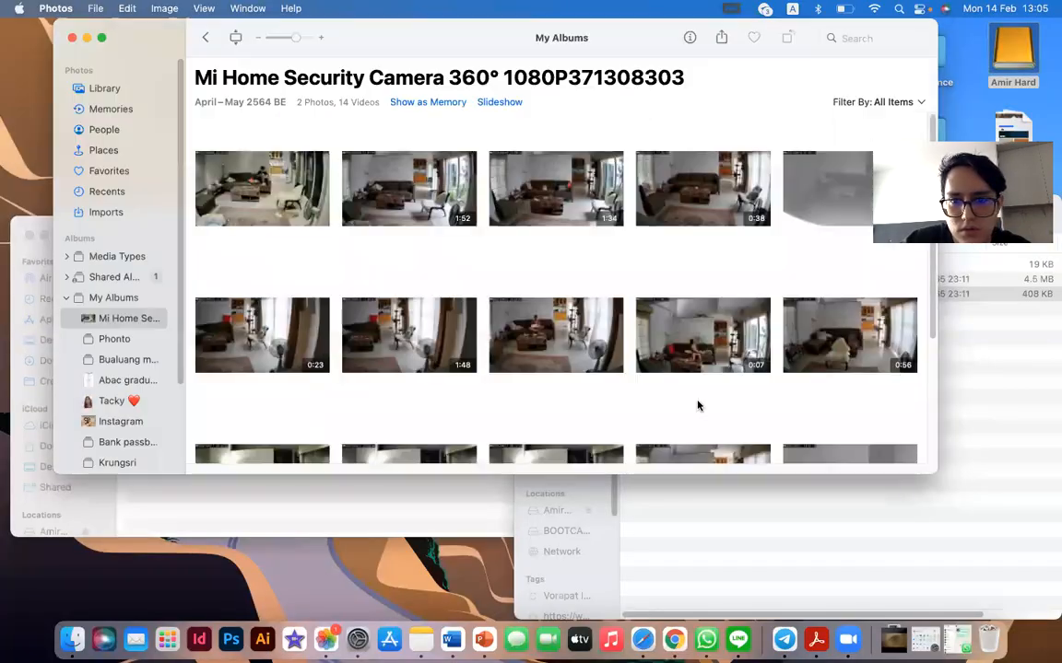
key(ctrl+Right)
key(ctrl+Left)
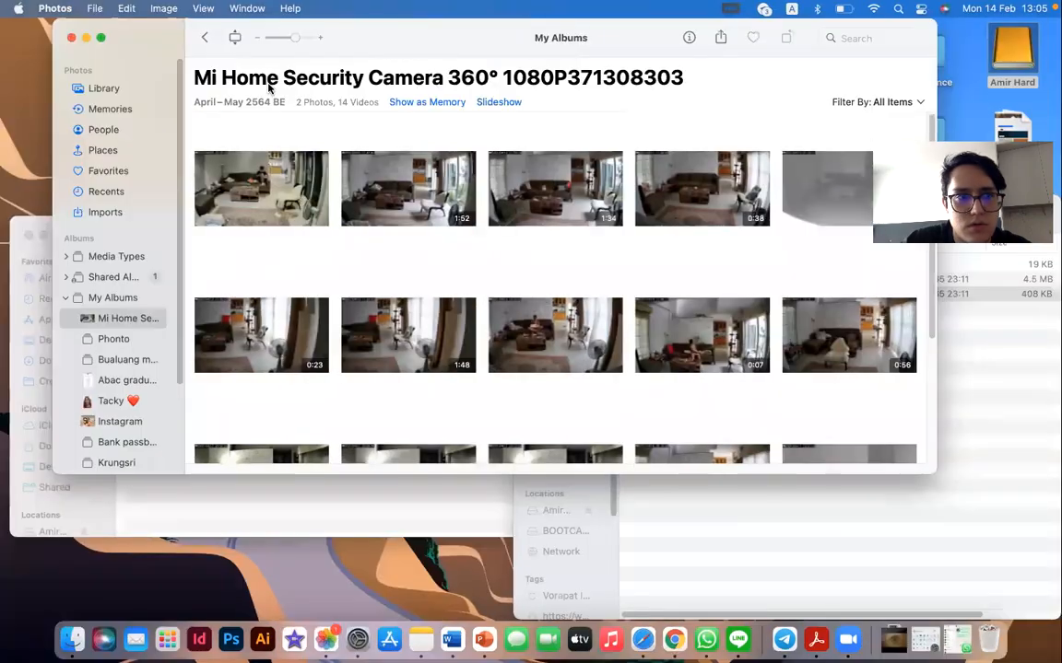
click(67, 37)
key(ctrl+Right)
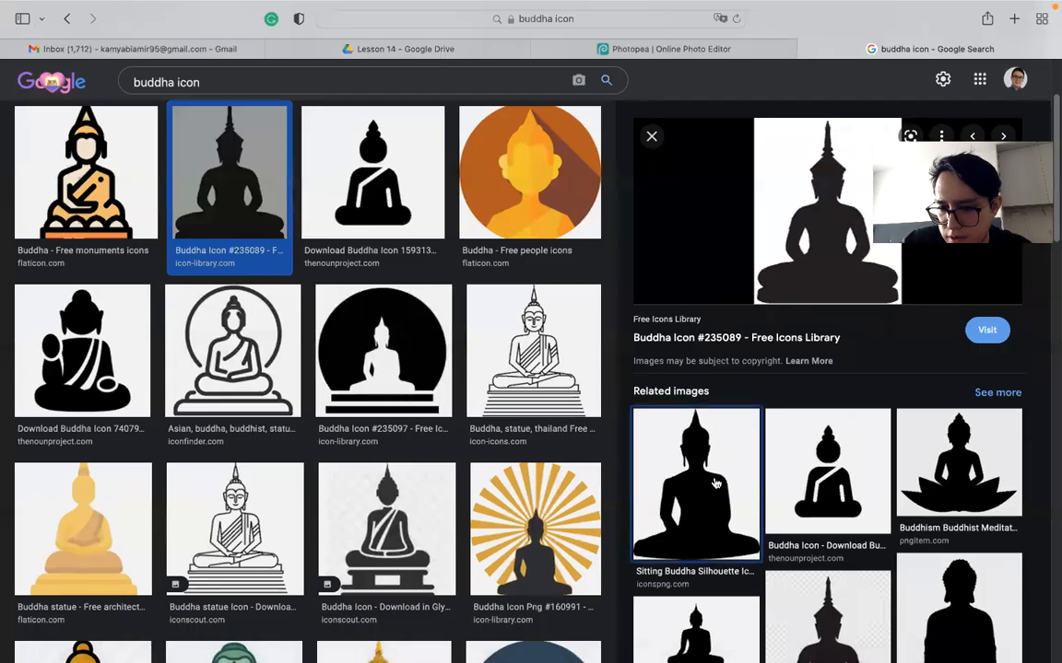
click(715, 484)
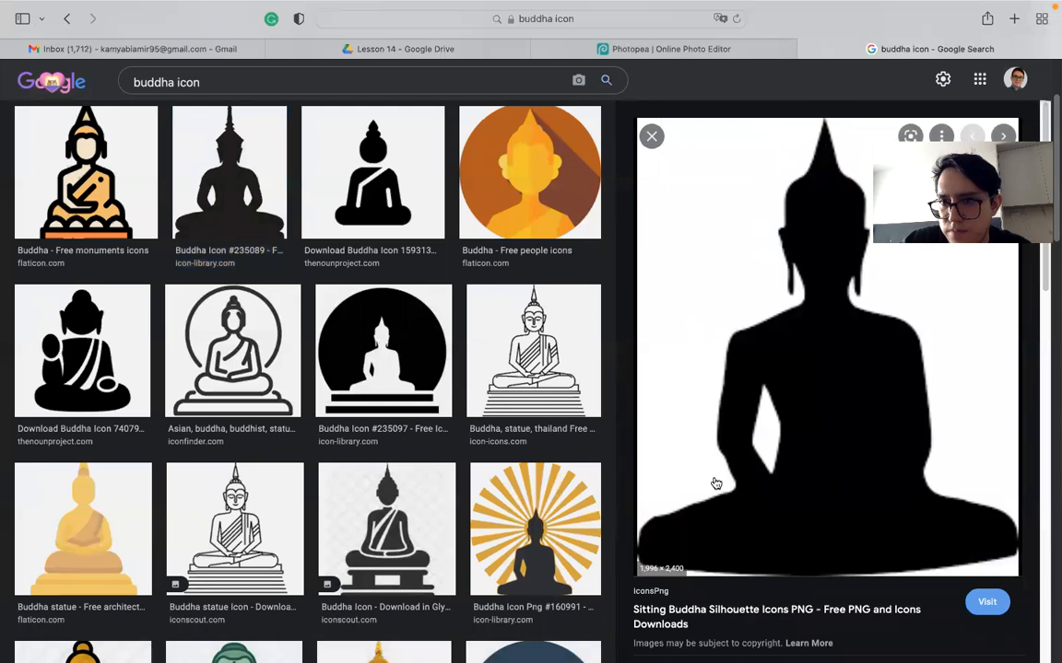
- Save the sunburst Buddha Icon Png #160991 to the Desktop, then return to Photopea
click(651, 138)
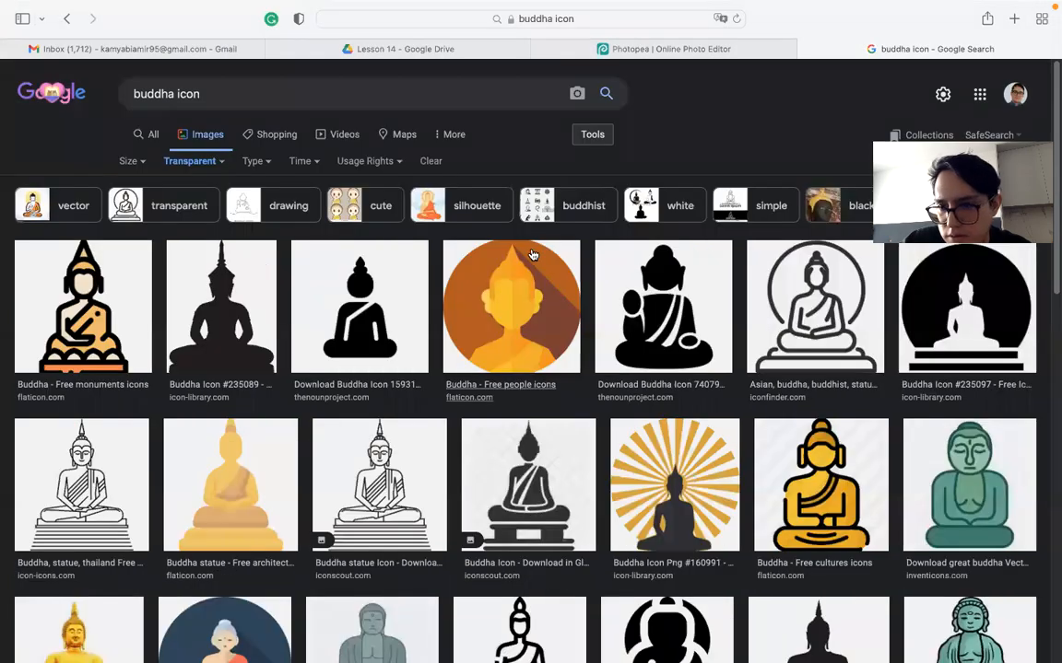
scroll(570, 266, down, 1)
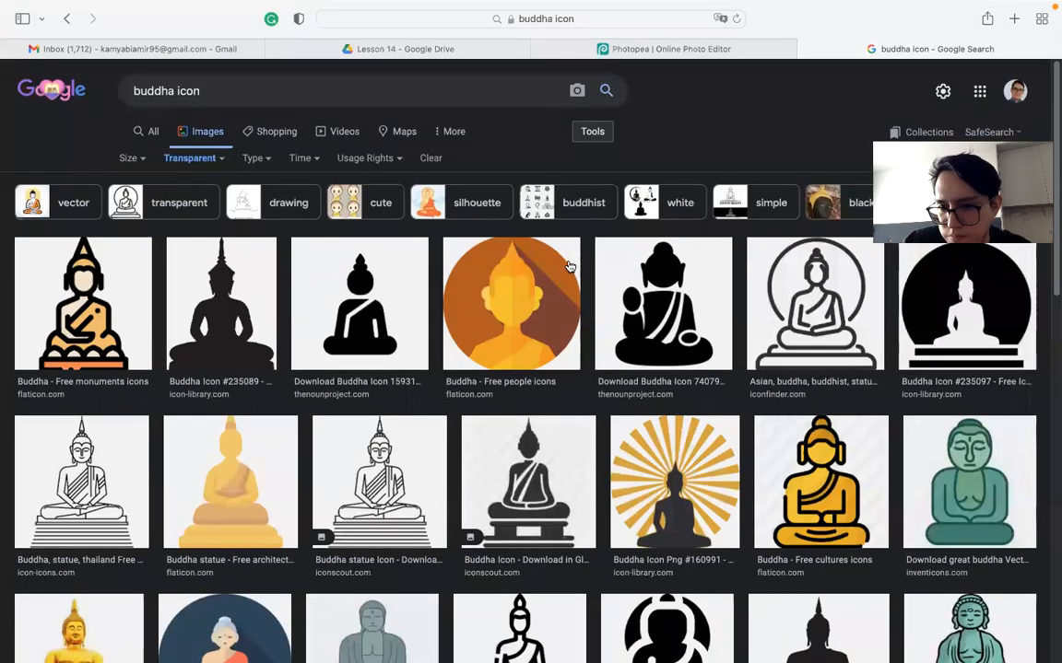
click(640, 465)
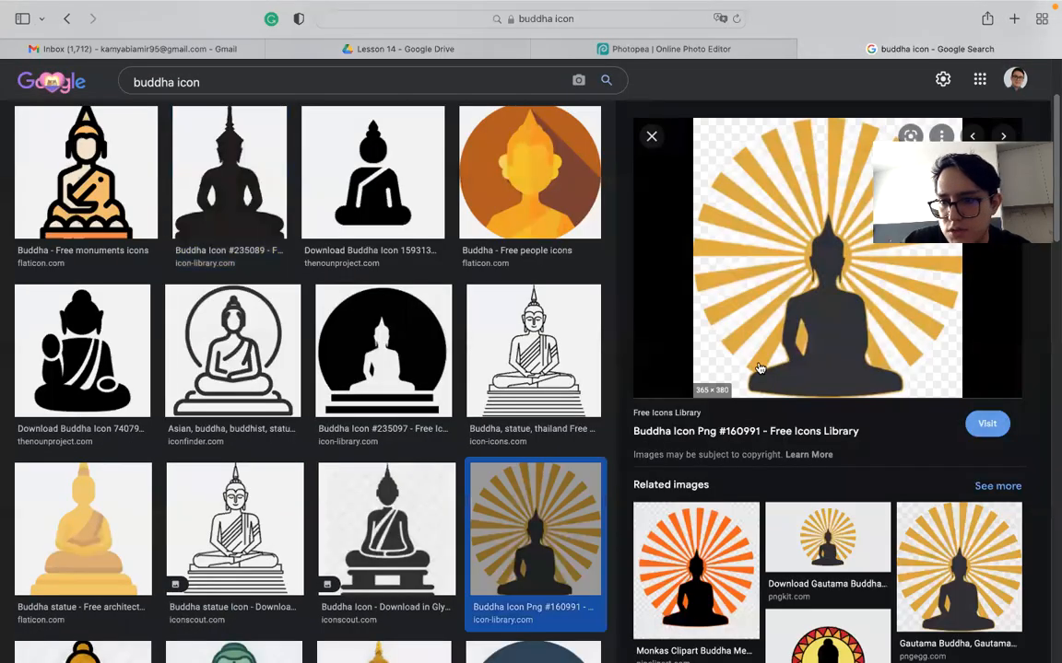
right_click(739, 283)
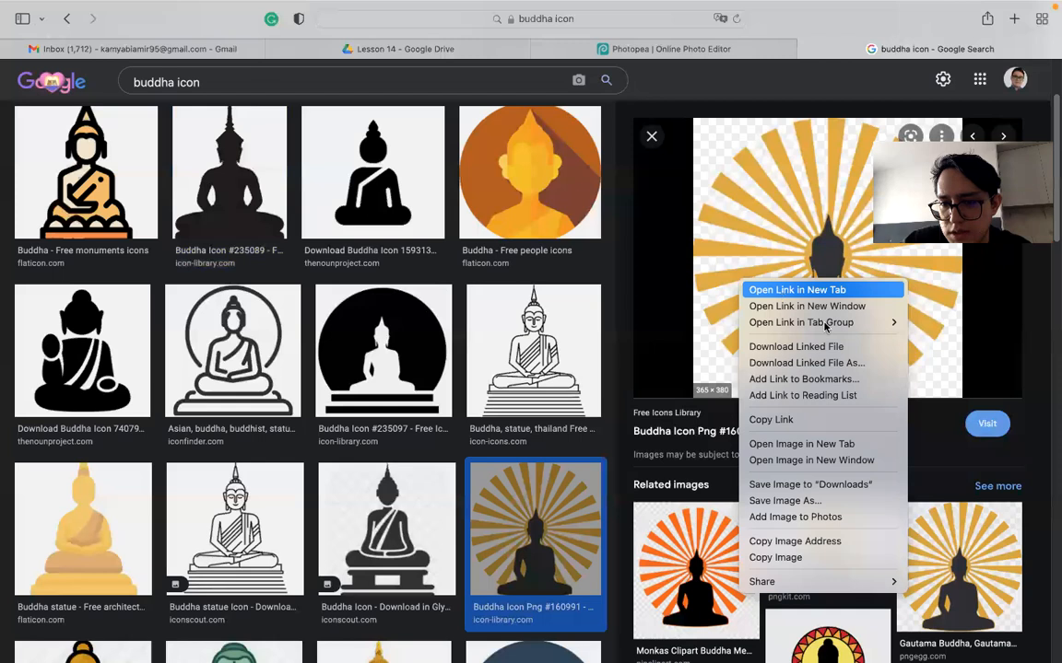
click(811, 502)
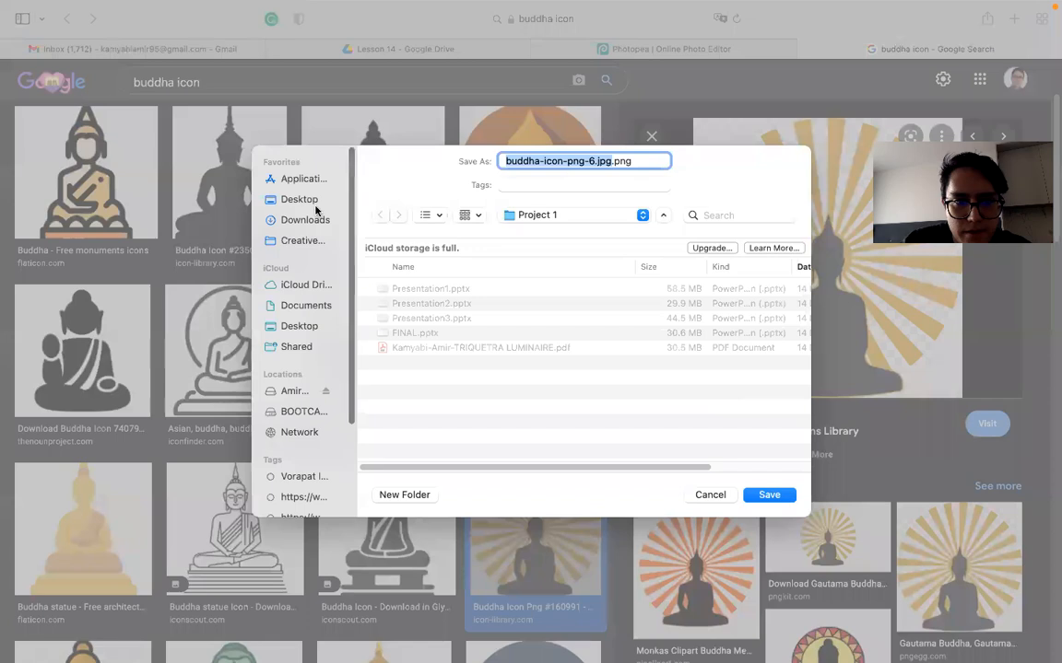
click(311, 200)
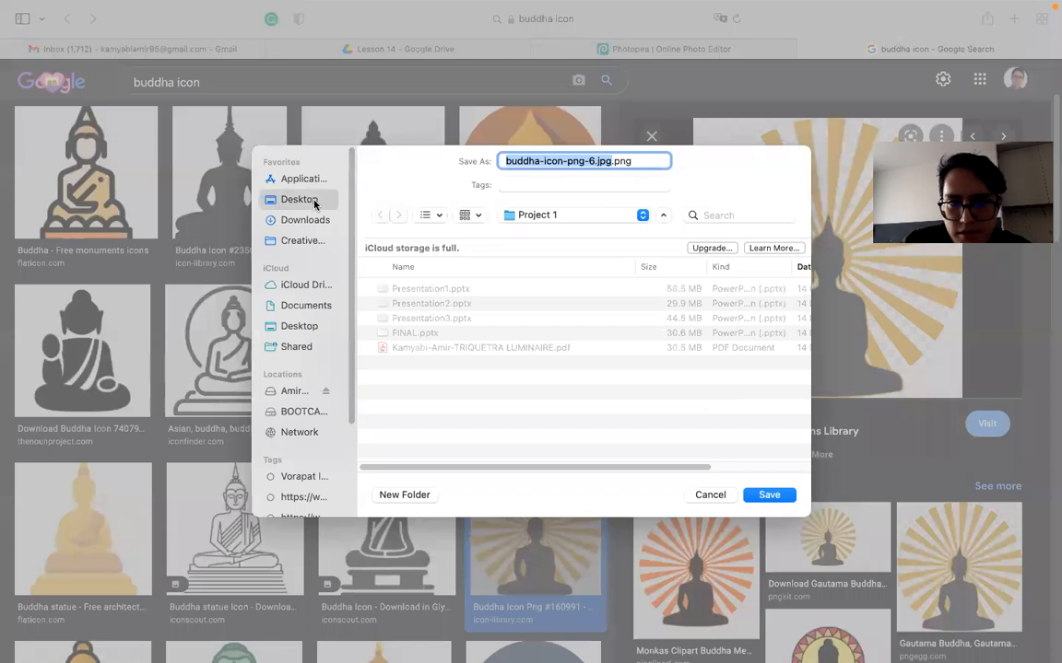
click(773, 495)
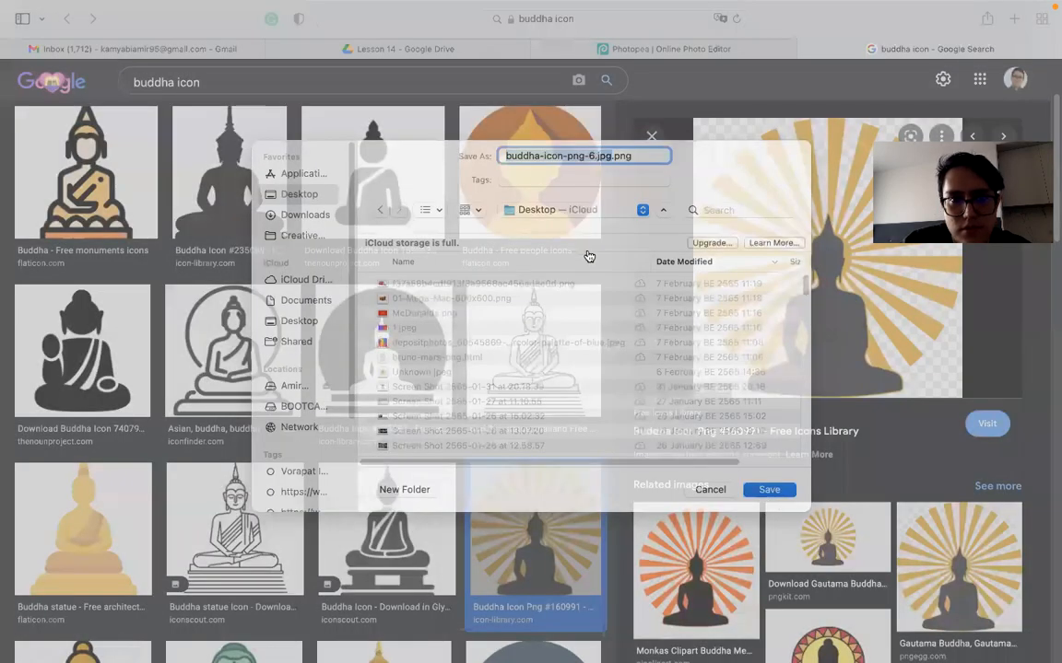
click(562, 48)
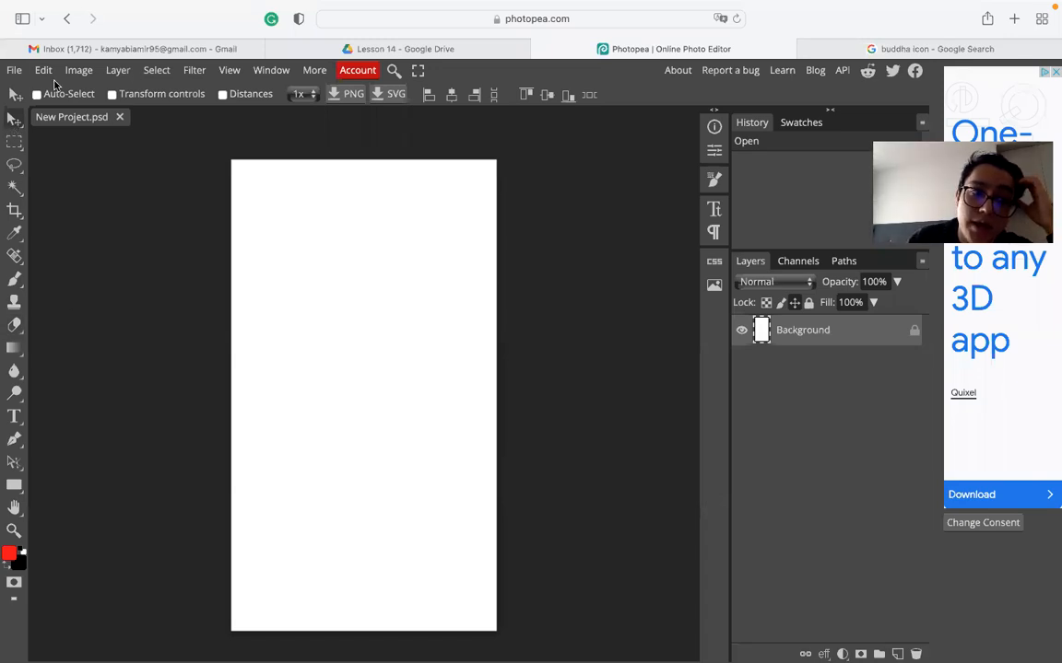
- Place buddha-icon-png-6.jpg.png into the story document with File > Open & Place
click(14, 70)
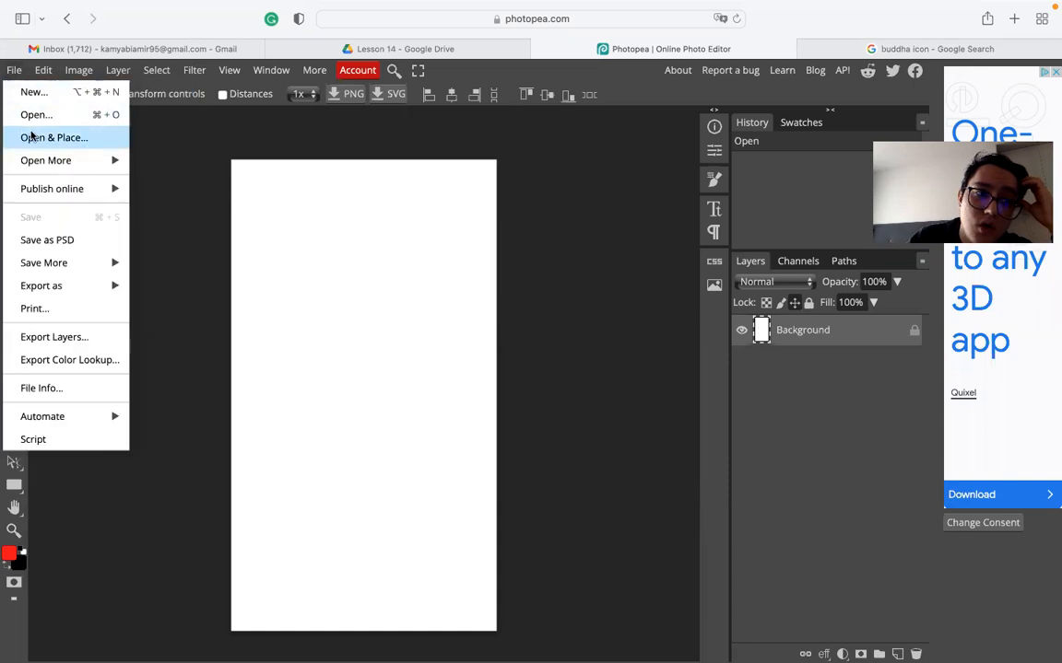
click(41, 136)
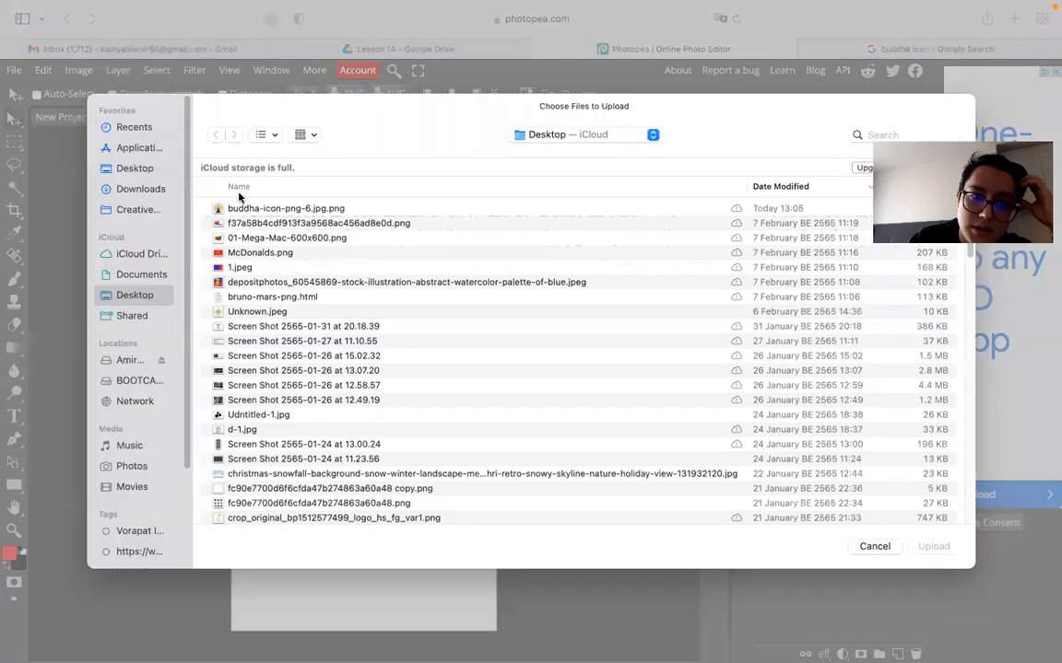
click(246, 208)
click(933, 547)
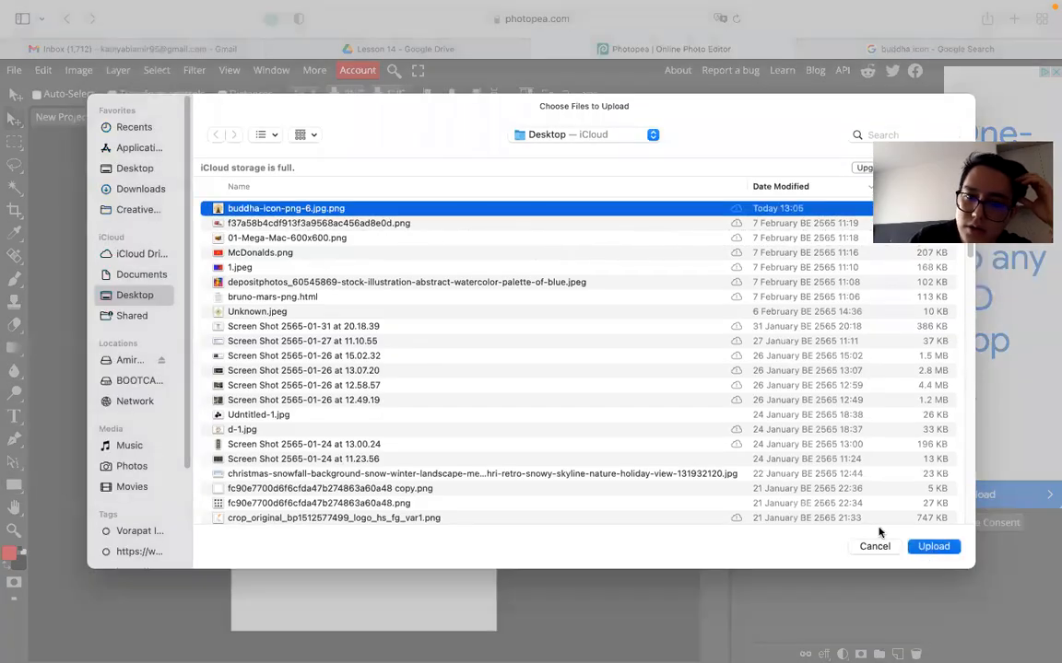
- Enlarge the Buddha image to about 296% and position it in the lower middle
drag(324, 256, 491, 550)
drag(349, 327, 359, 565)
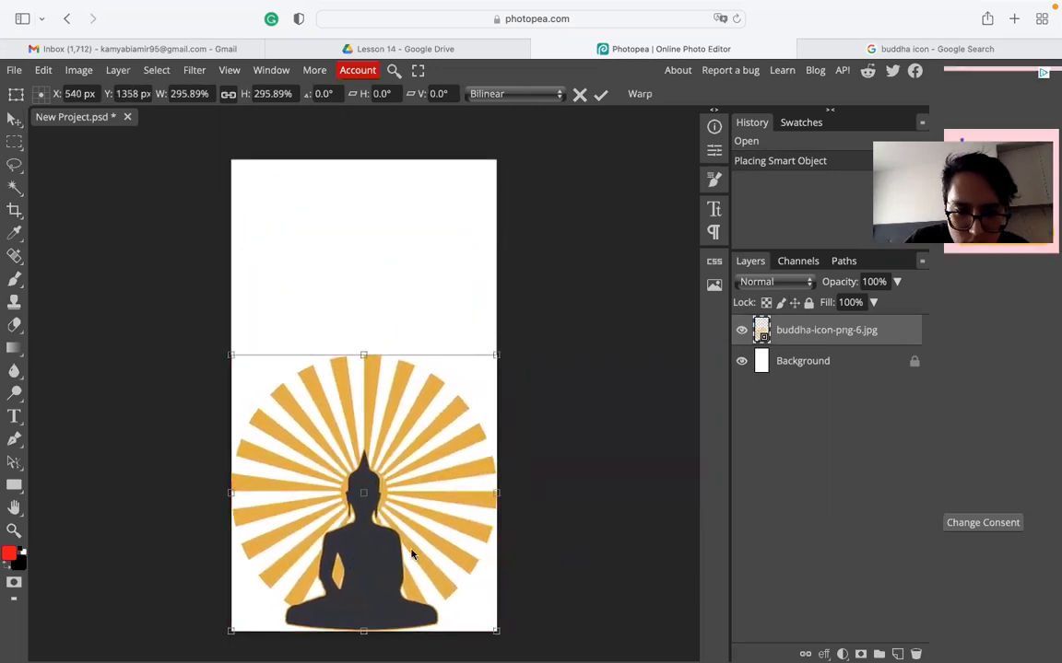
click(14, 119)
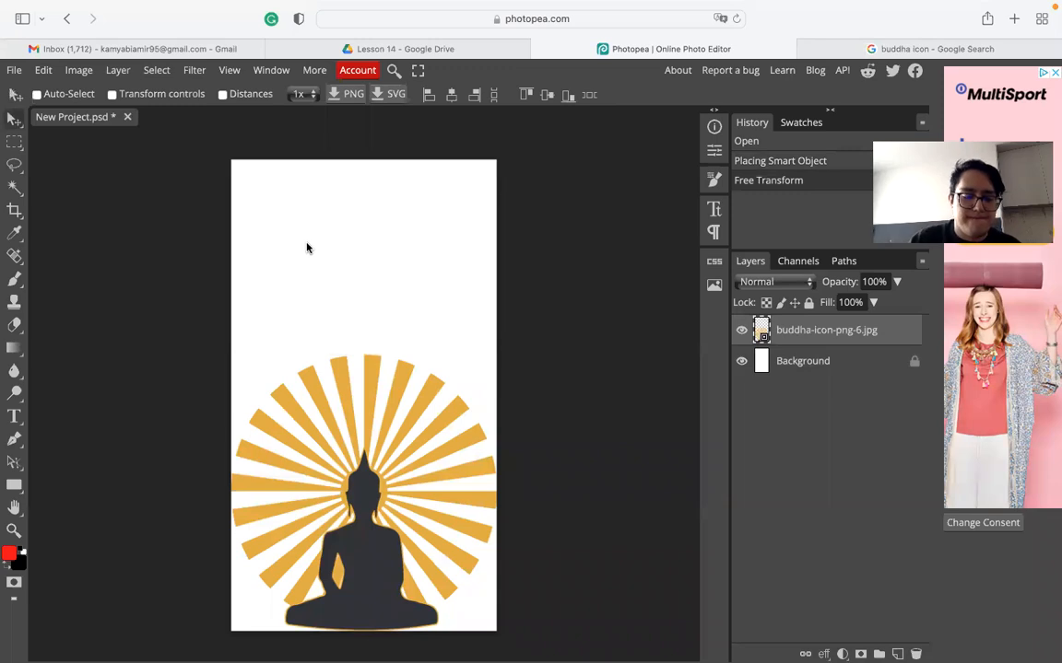
drag(390, 431, 389, 367)
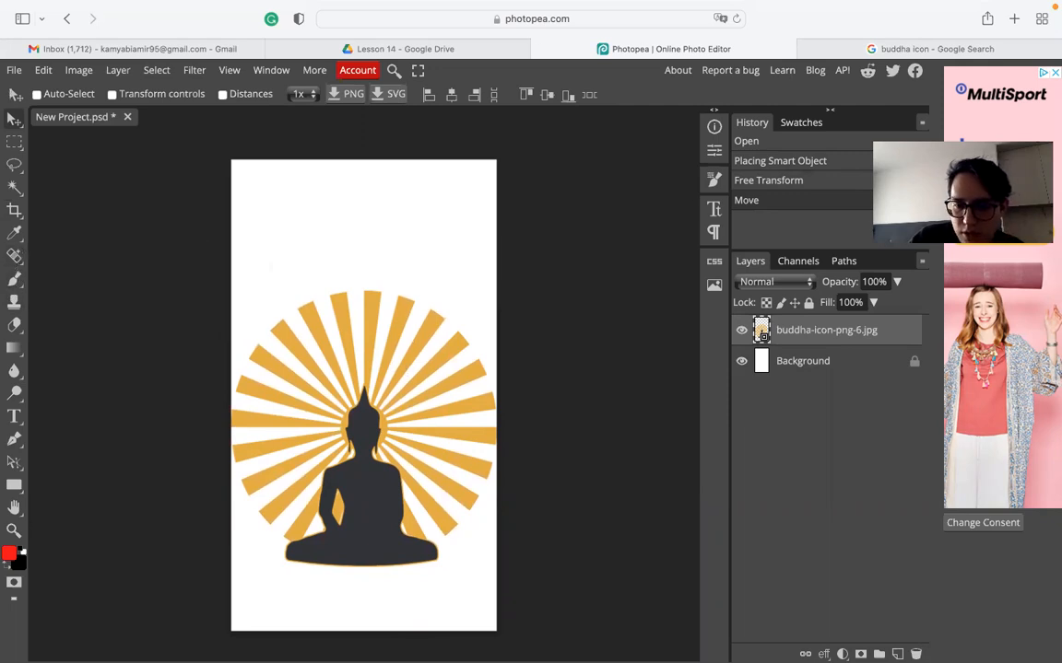
mouse_move(680, 648)
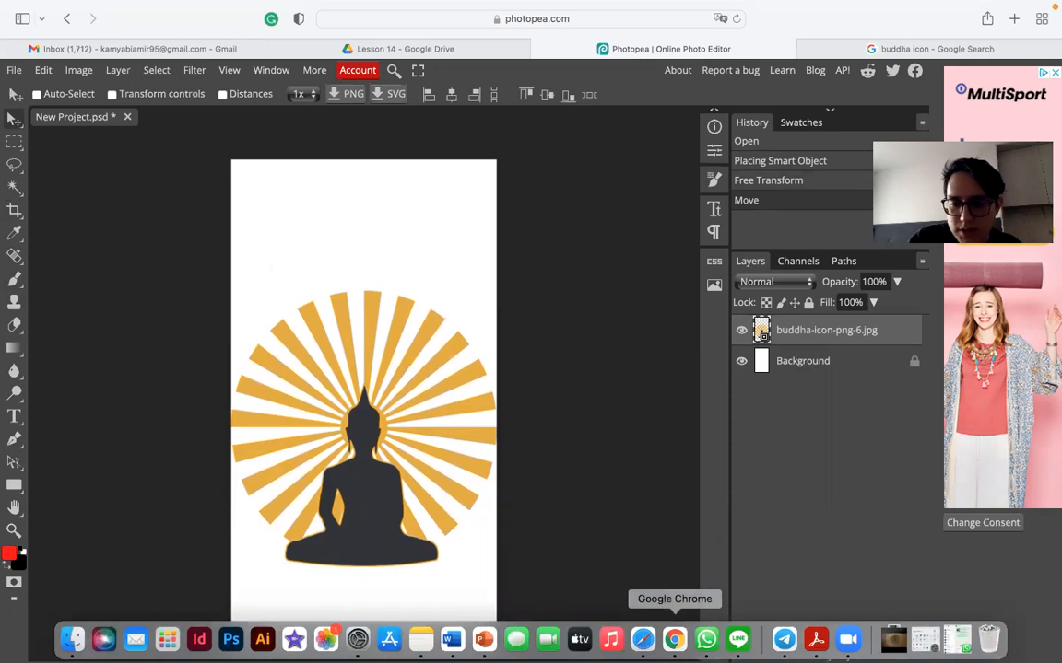
click(486, 642)
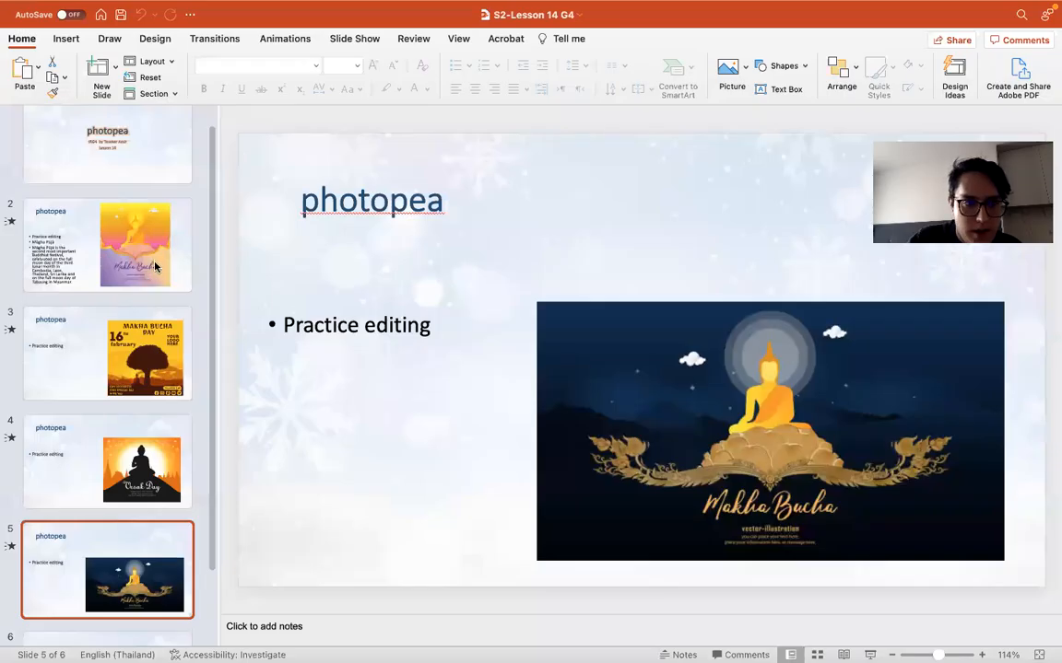
click(154, 266)
click(180, 381)
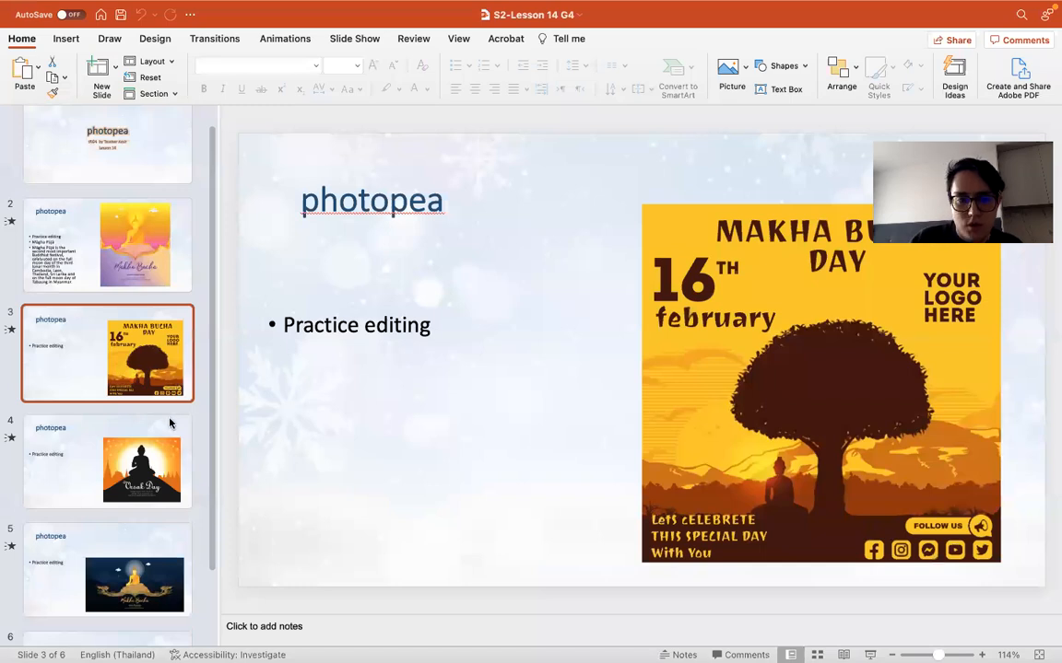
click(115, 430)
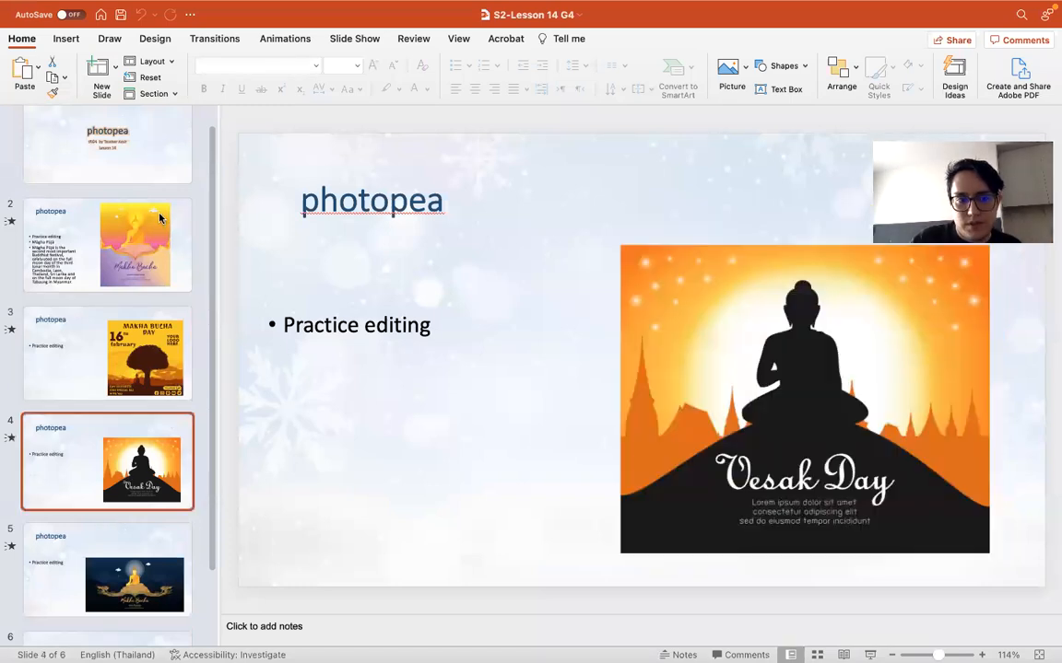
click(157, 219)
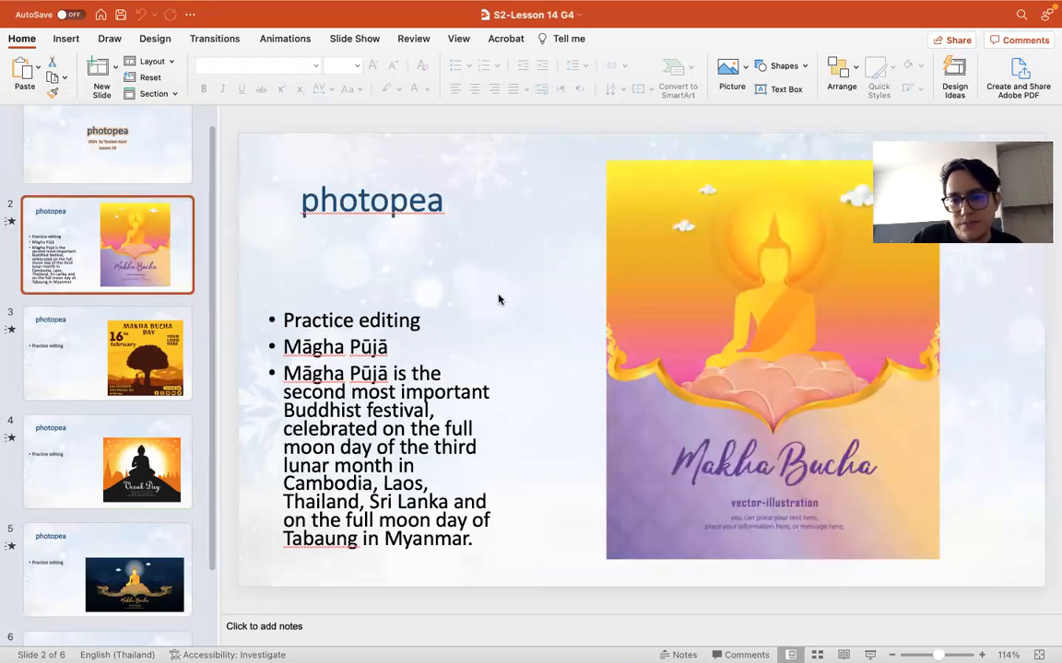
mouse_move(642, 646)
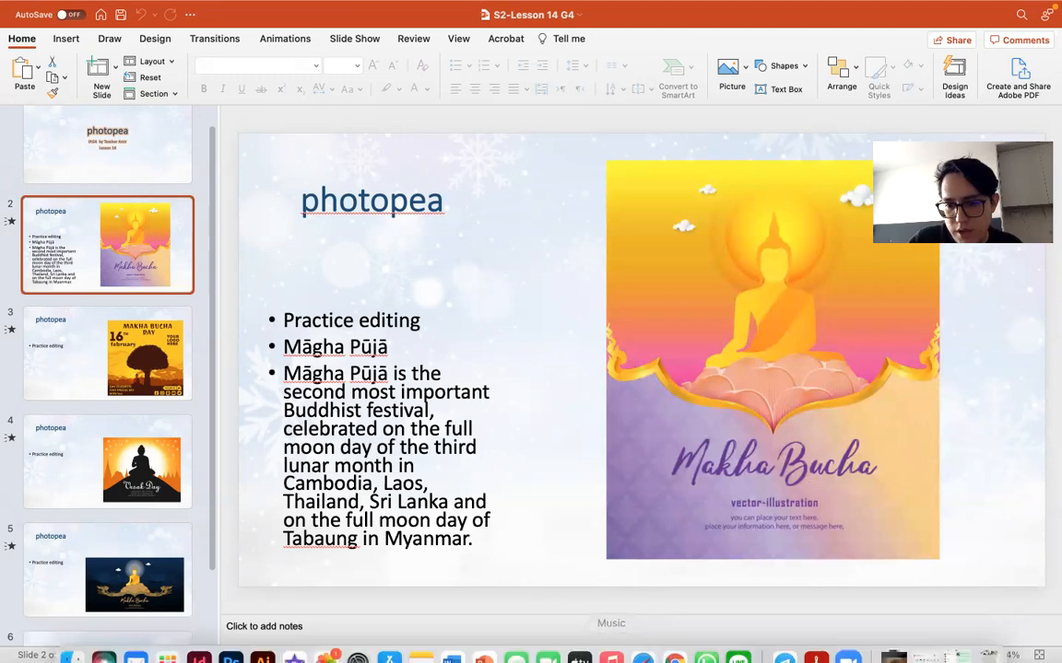
click(639, 636)
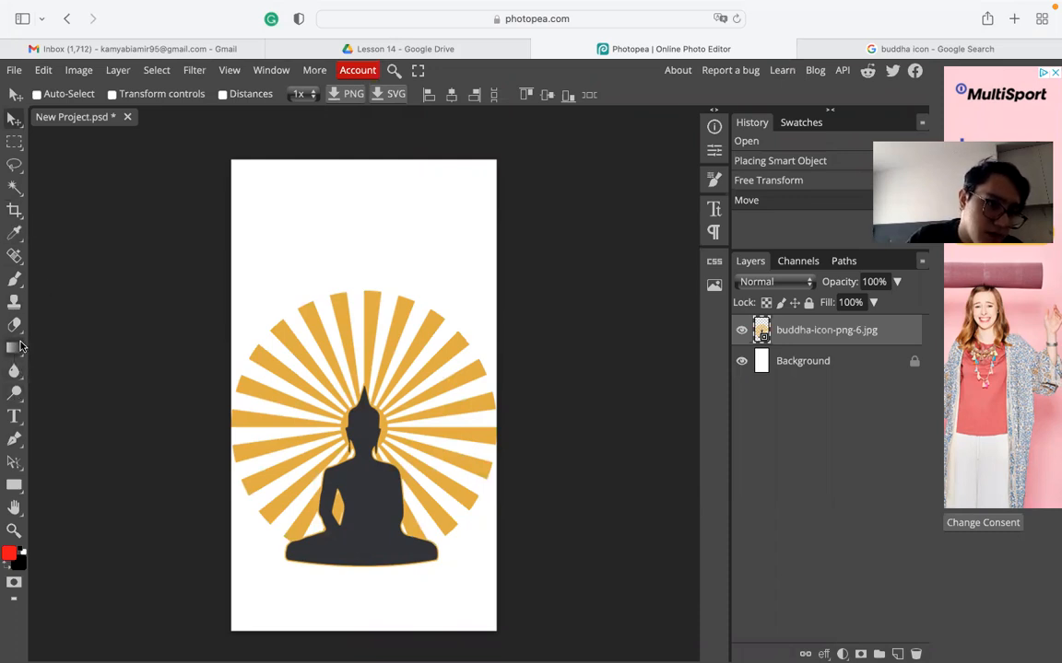
- Paint trial red brush strokes below the Buddha on the Background layer, undoing each one
click(14, 279)
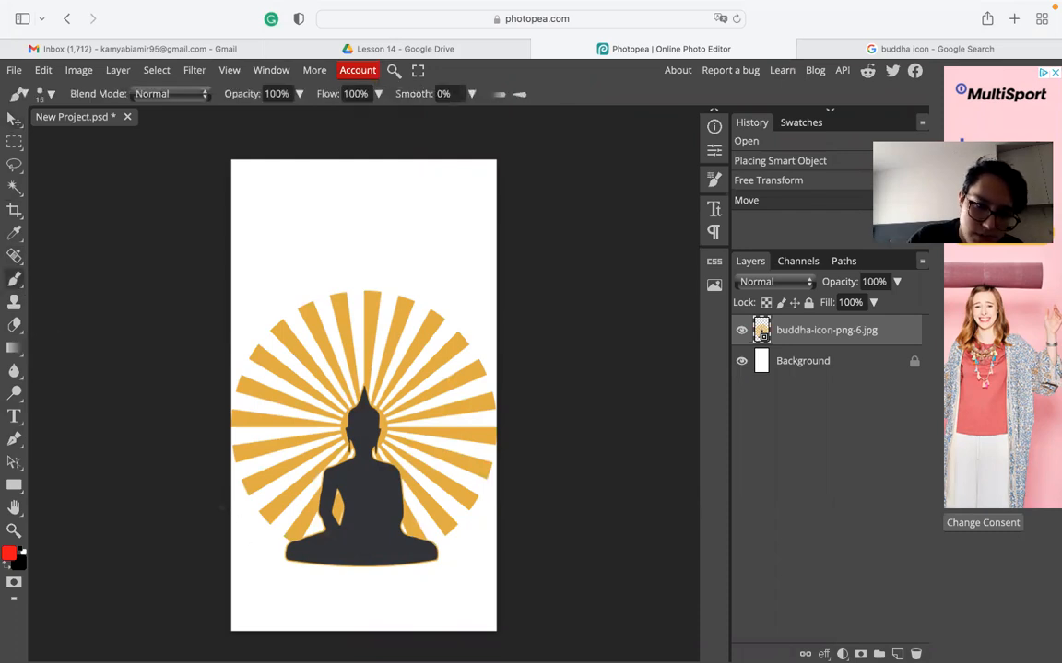
click(246, 526)
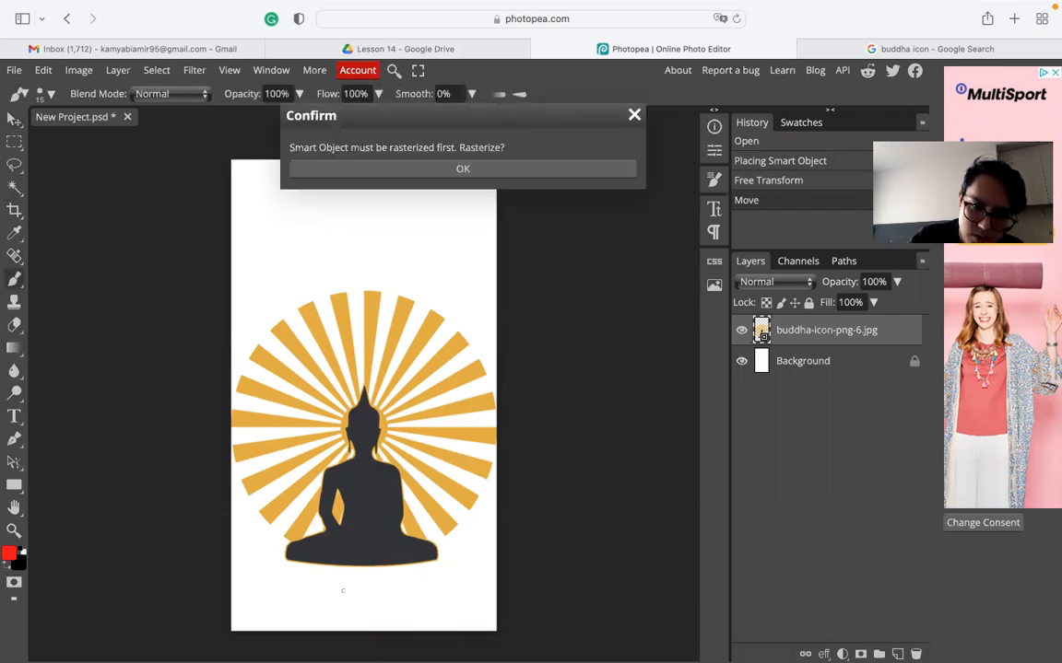
click(775, 359)
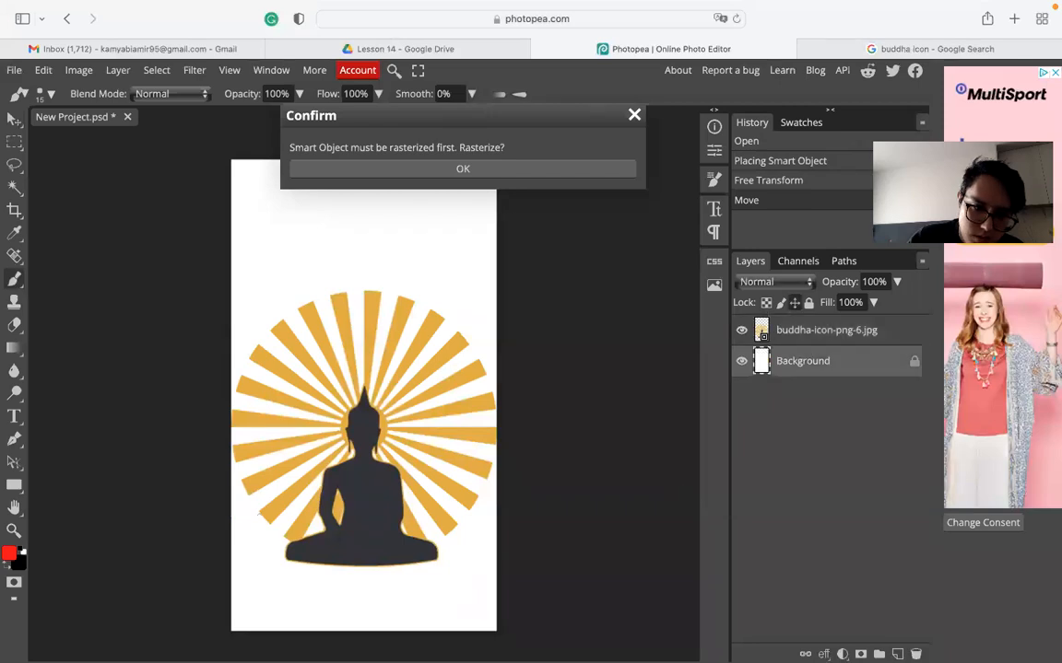
mouse_move(226, 549)
mouse_down()
mouse_move(322, 585)
mouse_move(655, 573)
mouse_up()
key(ctrl+z)
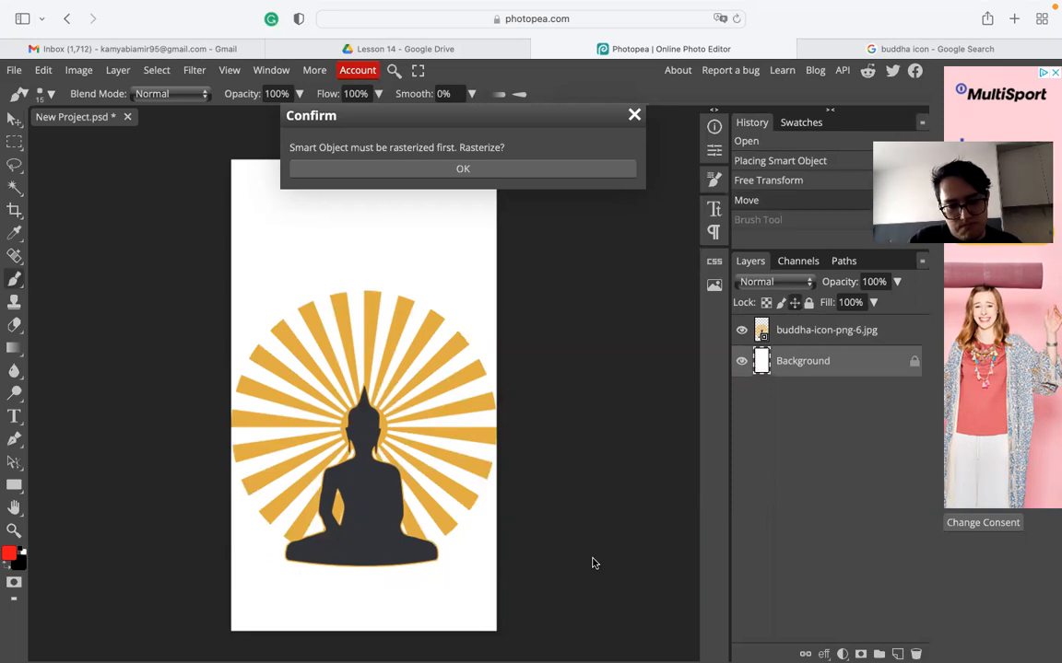
drag(226, 531, 279, 543)
mouse_move(351, 571)
mouse_down()
mouse_move(383, 589)
mouse_move(380, 568)
mouse_move(576, 505)
mouse_up()
key(super+z)
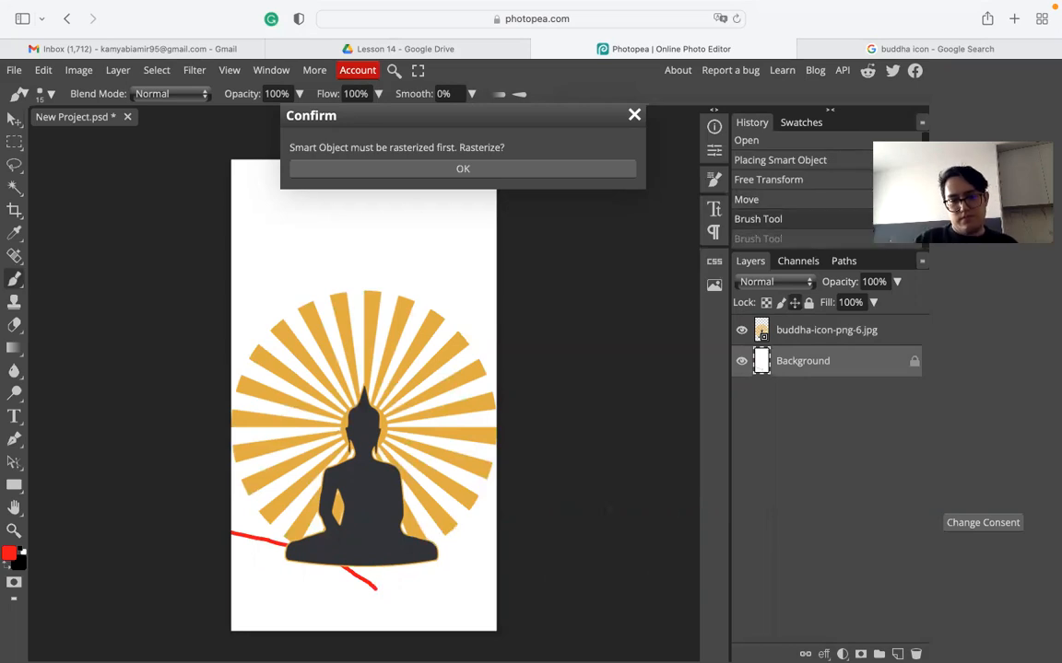
key(super+z)
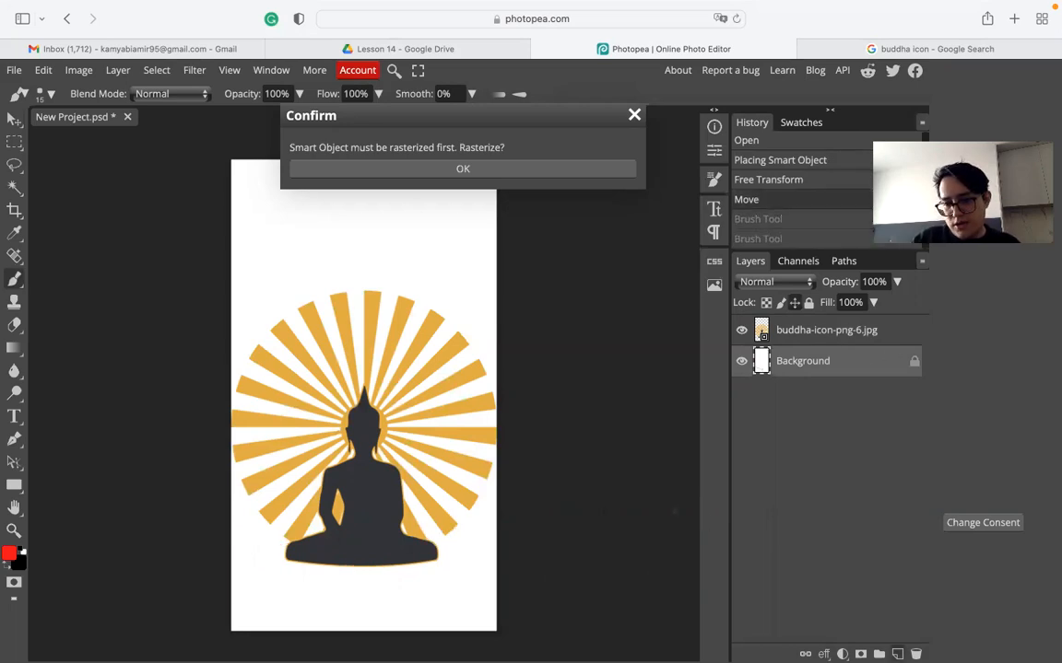
- Add Layer 1, undo its trial lotus stroke, delete the layer, and return to the image search
click(897, 654)
mouse_move(226, 525)
mouse_down()
mouse_move(290, 542)
mouse_move(363, 592)
mouse_move(505, 516)
mouse_up()
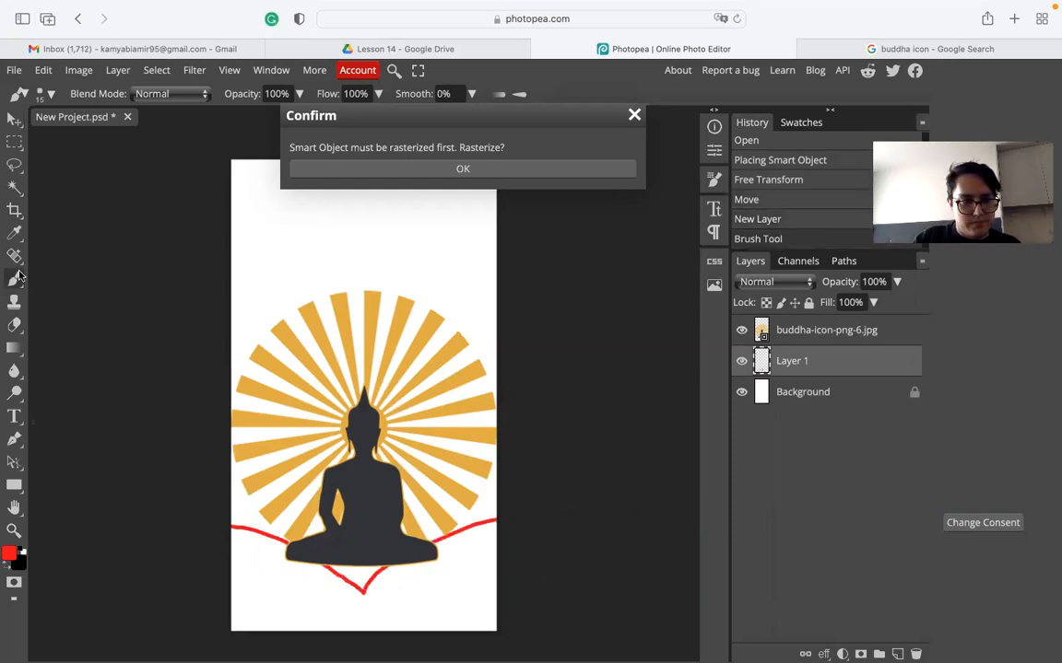
key(super+z)
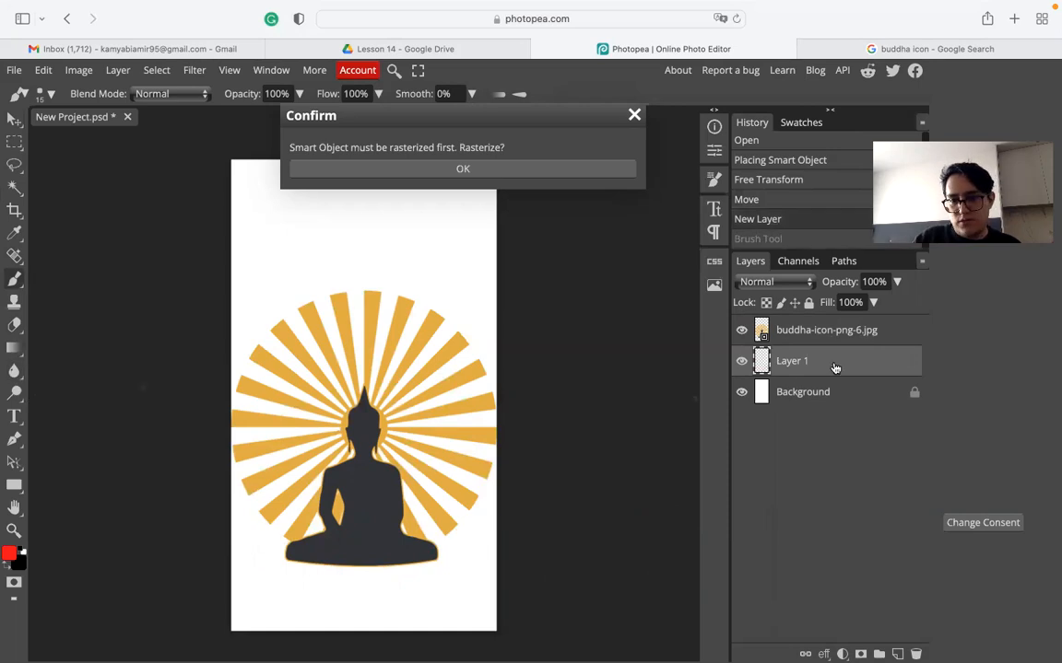
click(635, 115)
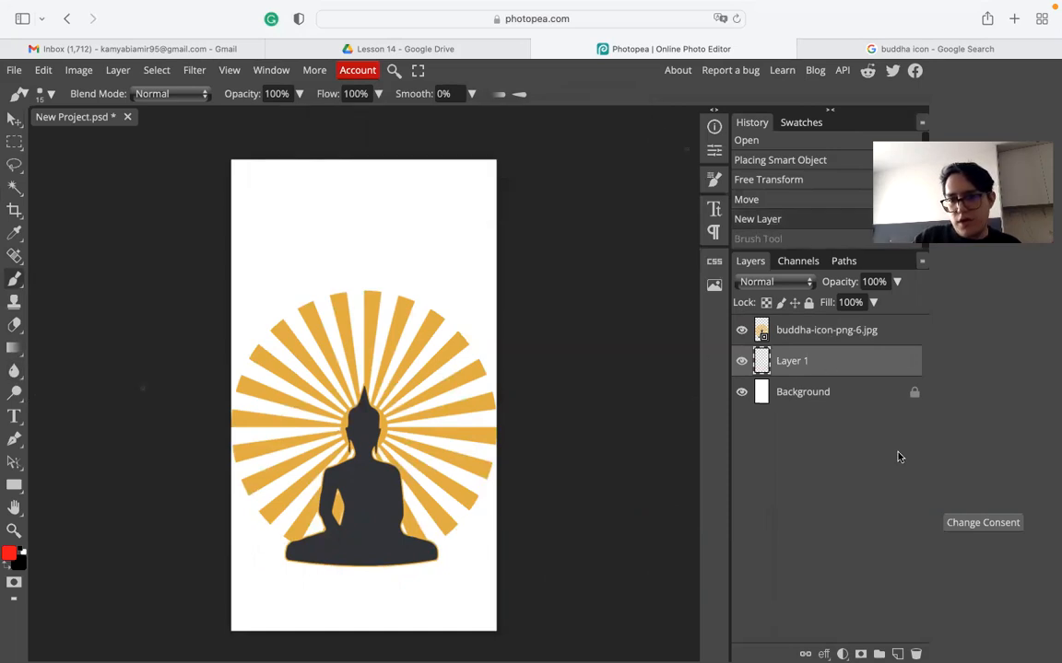
key(Delete)
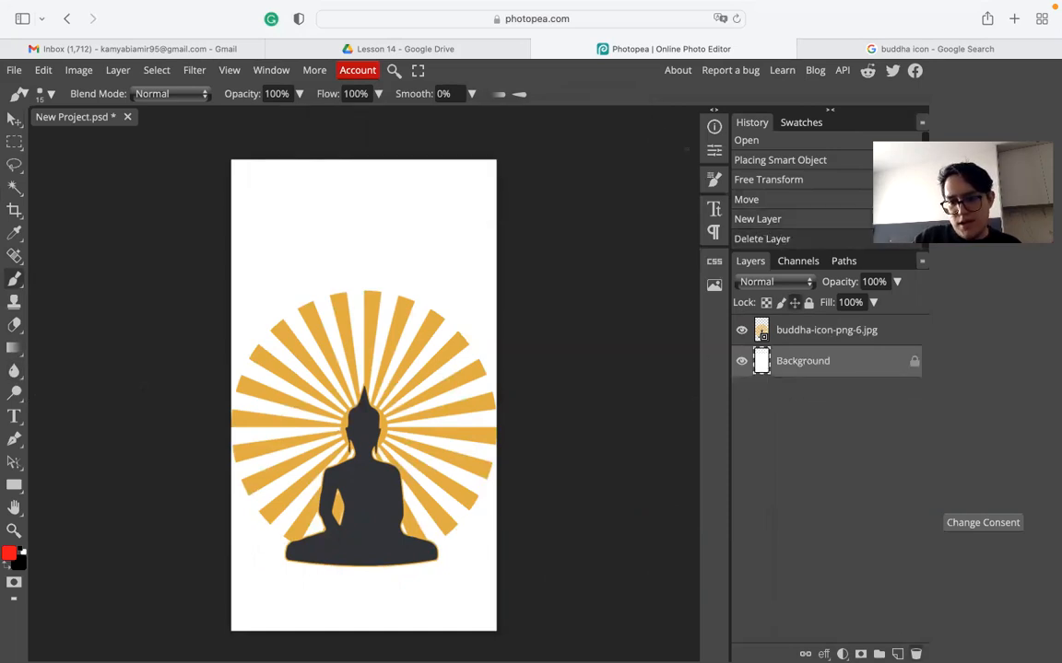
click(14, 119)
click(920, 49)
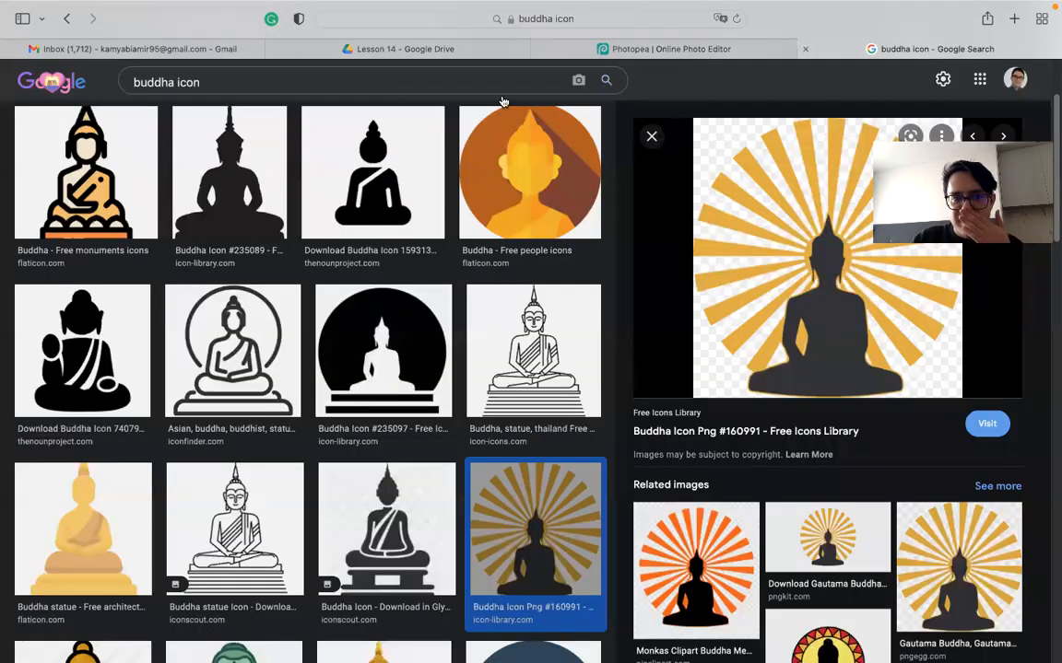
- Remove 'icon' from the query and run a Google Images search for 'buddha'
drag(281, 72, 49, 69)
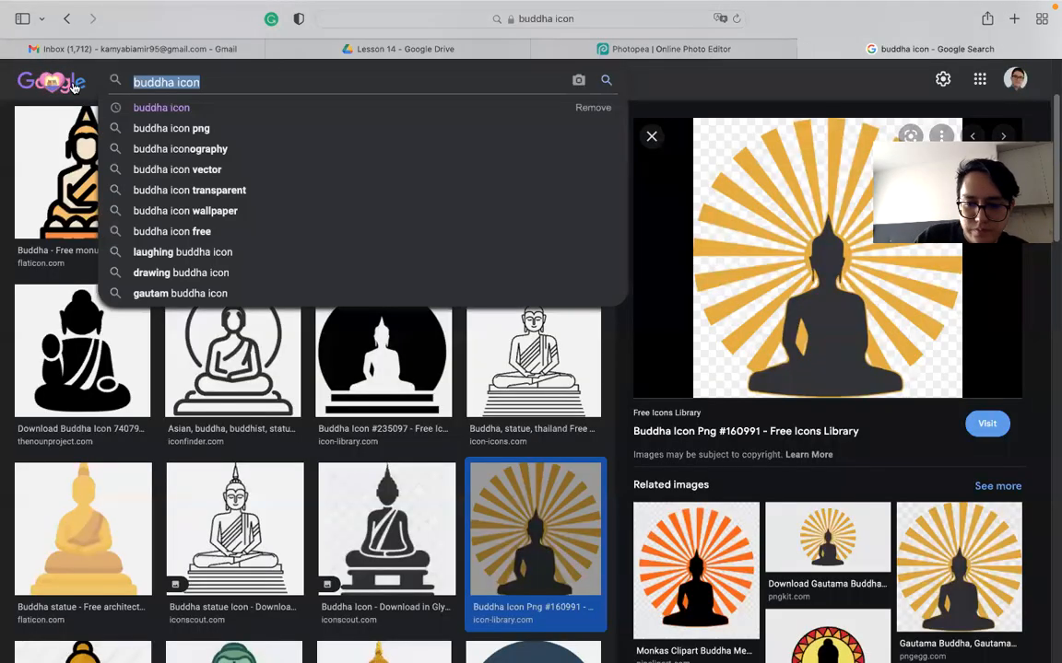
double_click(183, 81)
key(BackSpace)
key(Return)
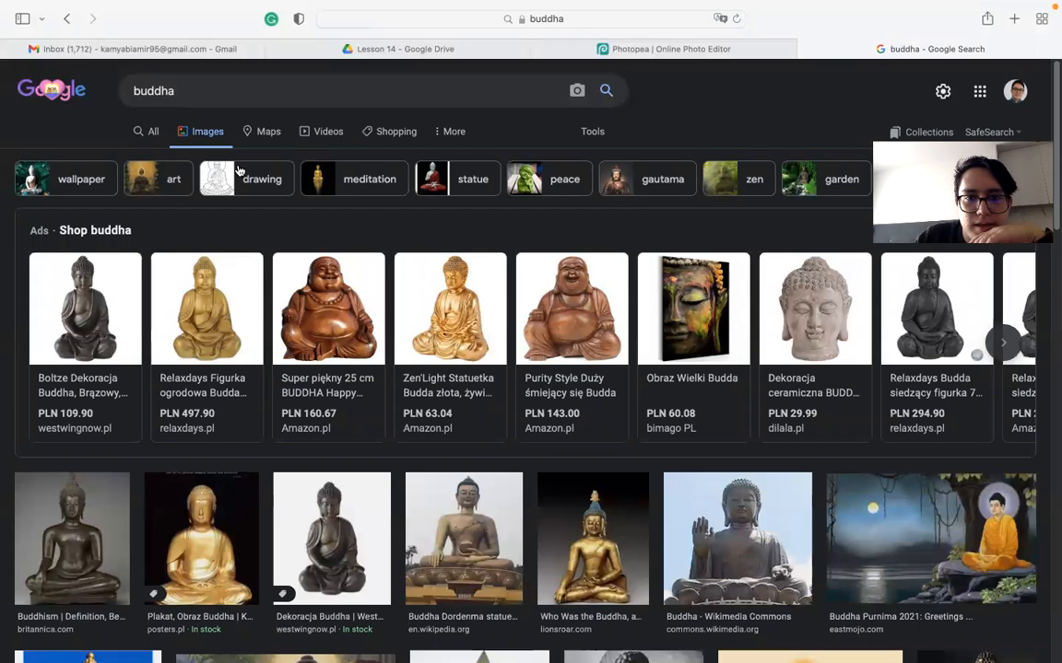
- Scroll through the buddha results, then refine the search to 'buddha flower'
scroll(262, 276, down, 1)
scroll(261, 274, down, 1)
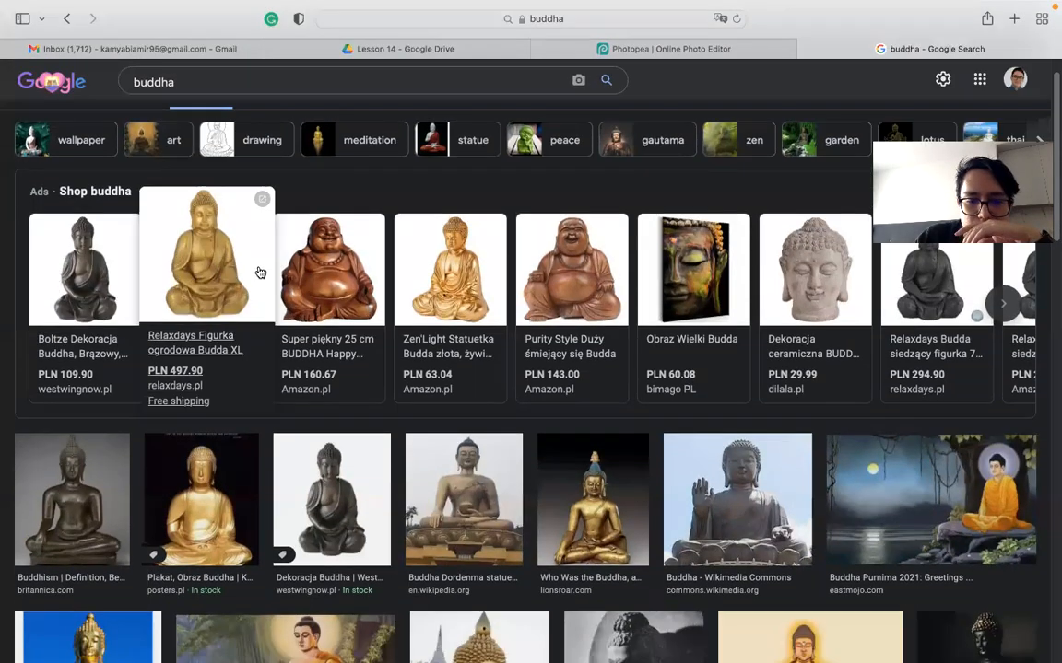
scroll(261, 272, down, 3)
scroll(261, 260, down, 4)
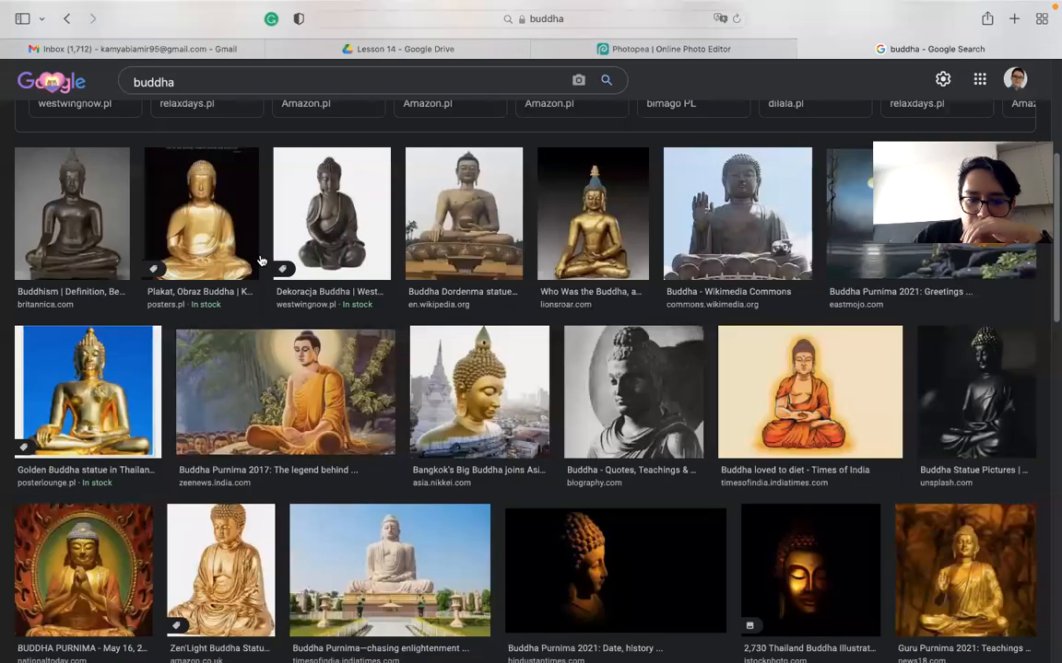
scroll(260, 261, down, 7)
scroll(261, 261, down, 7)
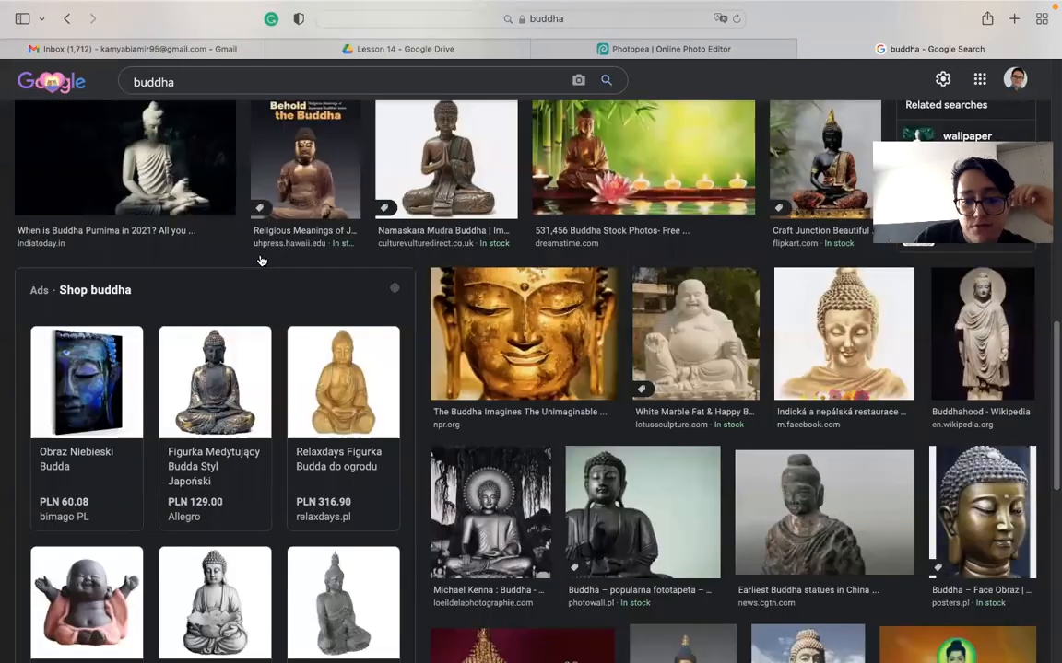
scroll(261, 261, down, 4)
scroll(261, 261, down, 3)
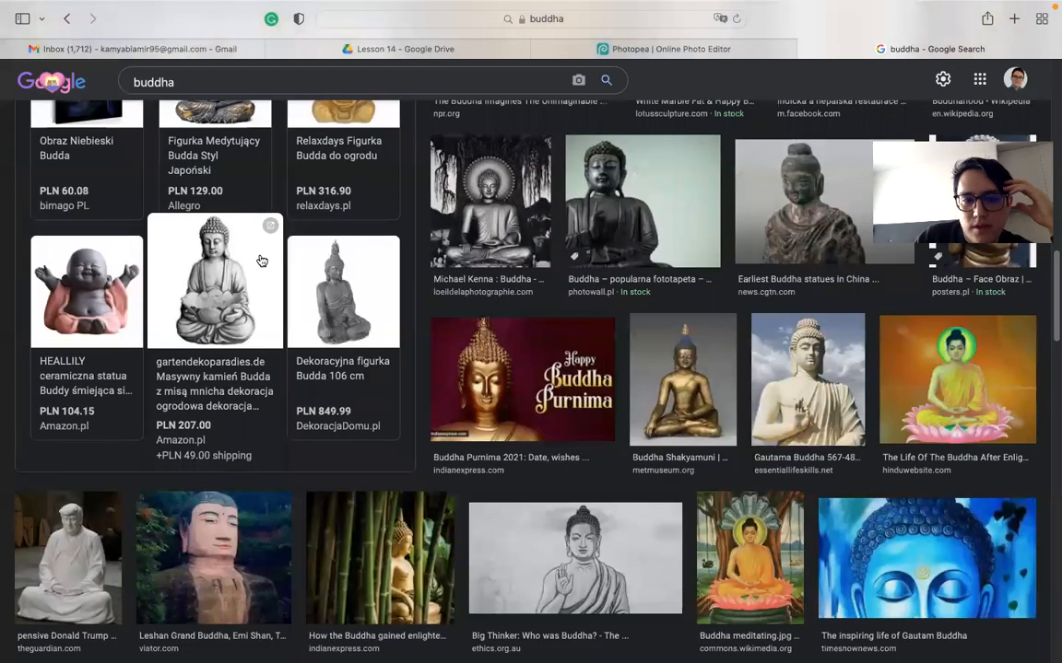
scroll(261, 261, up, 12)
click(207, 92)
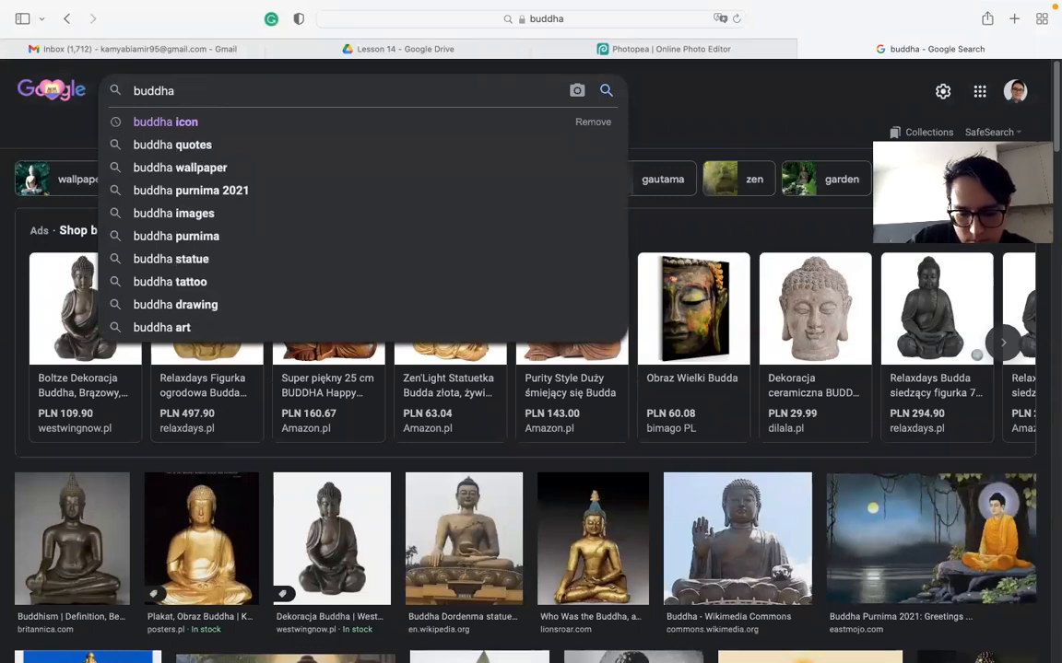
text(flow)
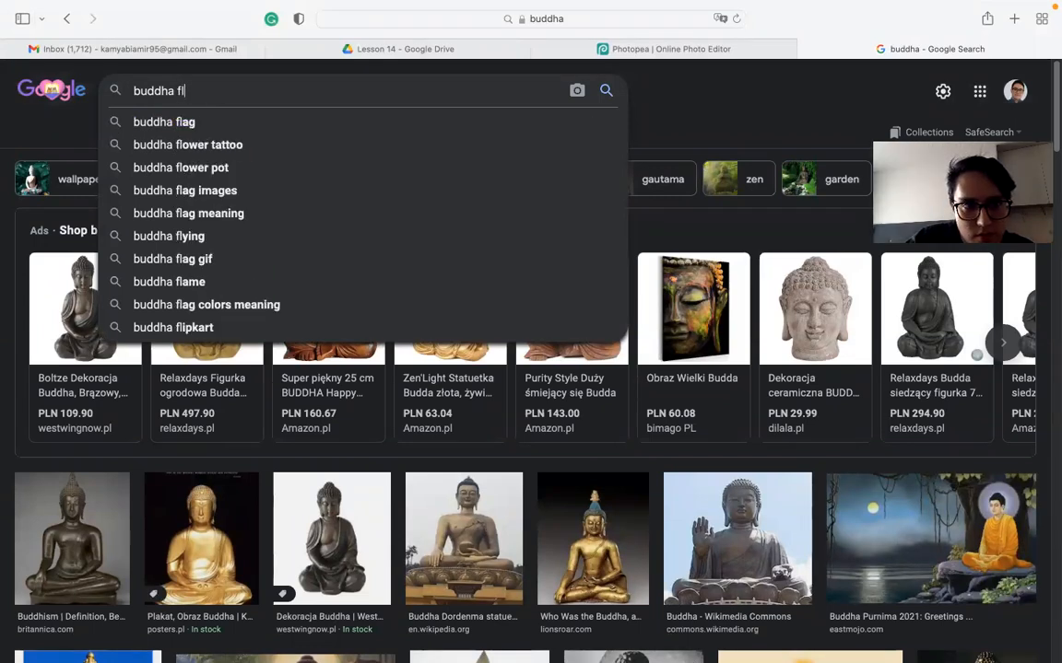
text(er)
key(Return)
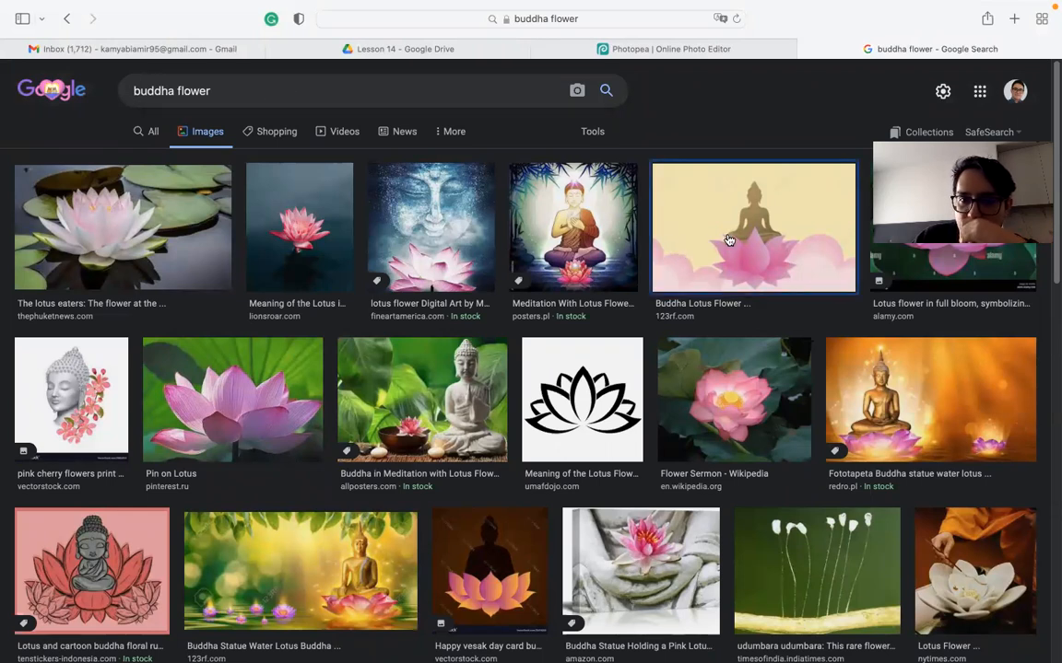
- Preview the Buddha Lotus Flower image and the dark Happy Vesak Day card
click(682, 249)
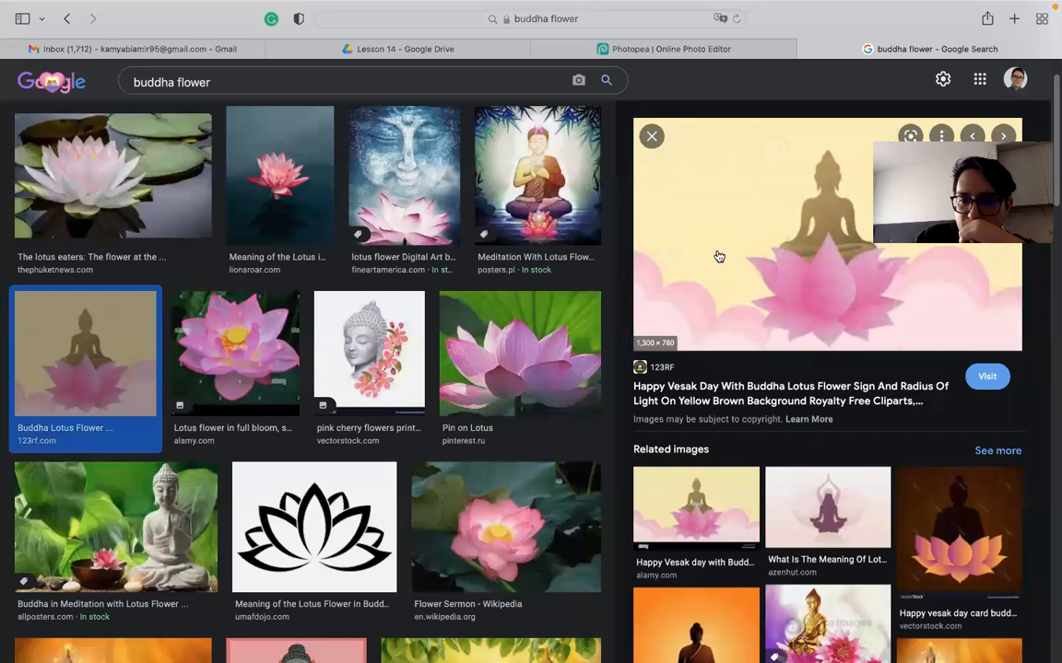
scroll(718, 256, up, 1)
scroll(701, 250, down, 3)
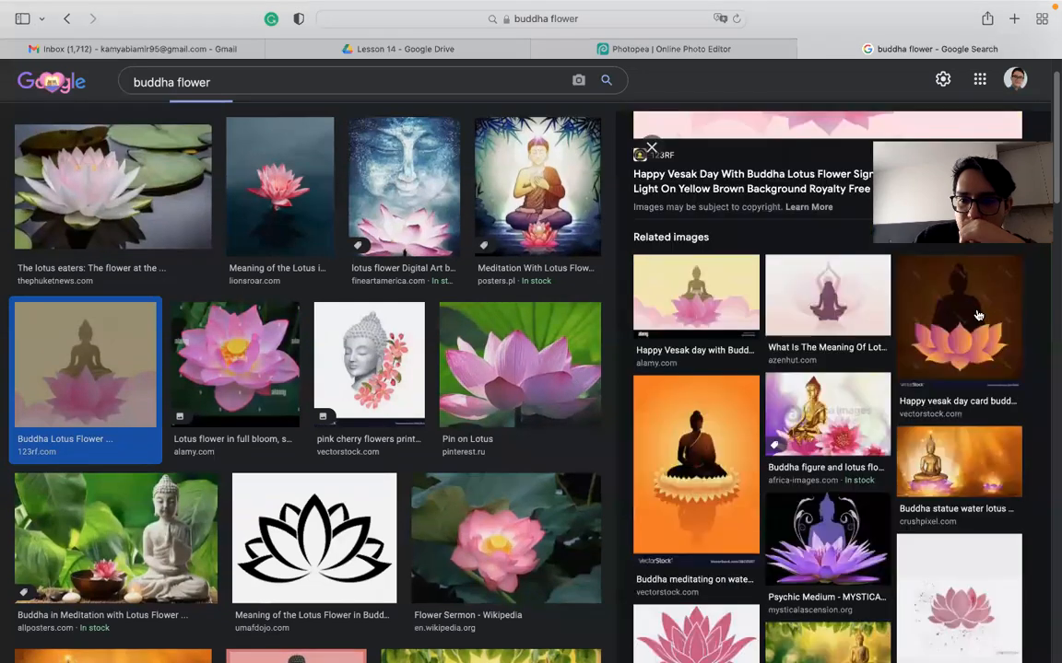
click(959, 309)
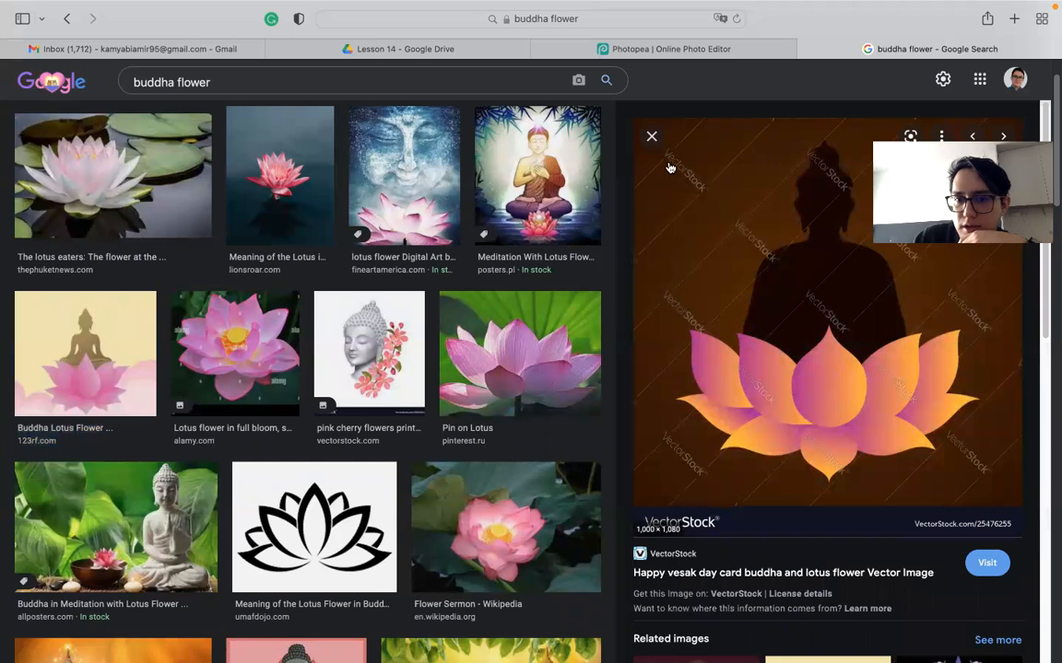
scroll(754, 293, down, 3)
scroll(756, 286, down, 2)
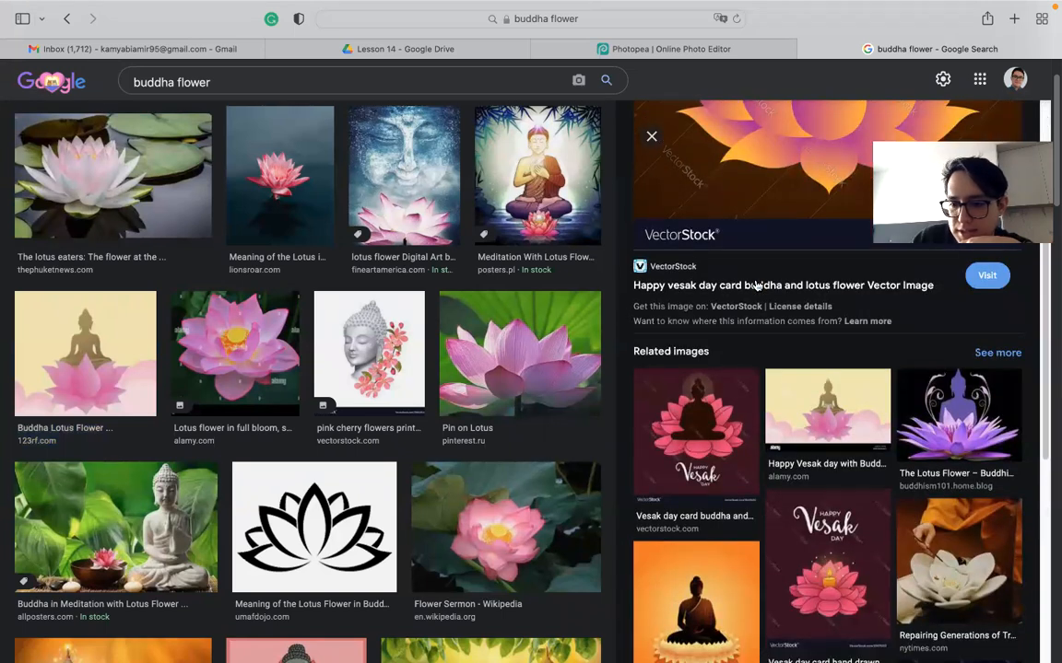
scroll(755, 284, down, 5)
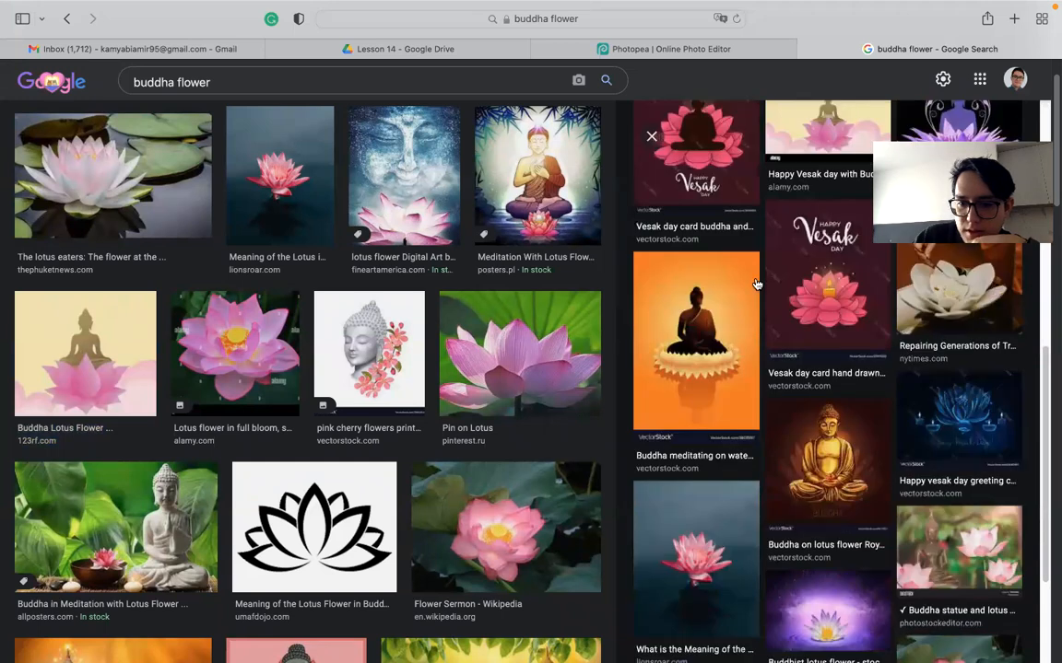
scroll(754, 283, down, 2)
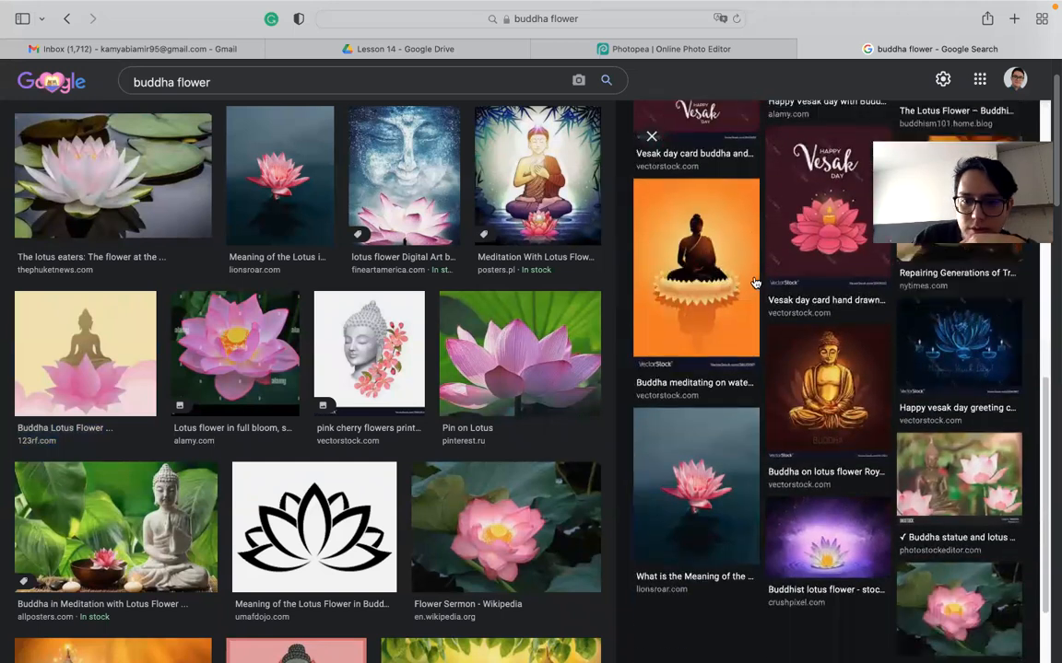
- Preview the orange meditating Buddha and black lotus outline, then return to Buddha Lotus Flower
click(700, 298)
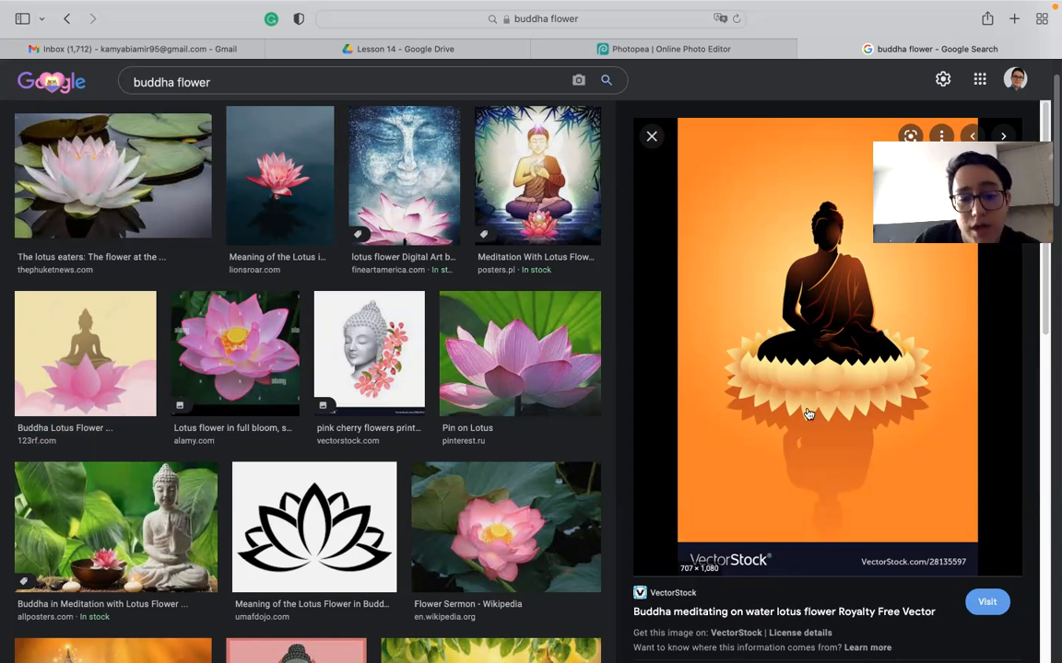
click(322, 542)
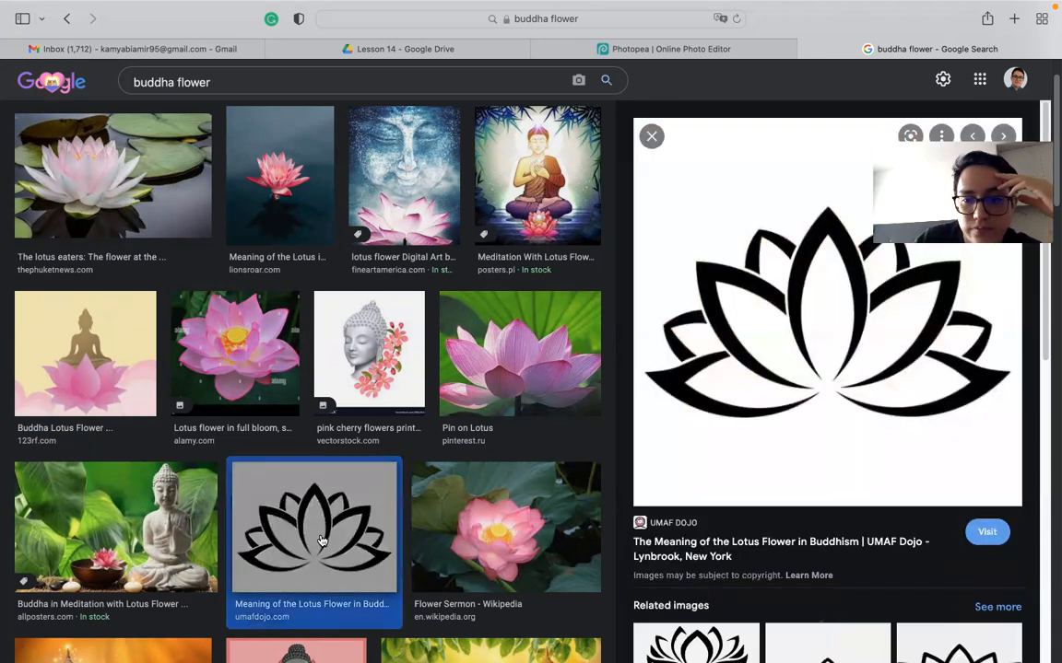
scroll(822, 403, down, 2)
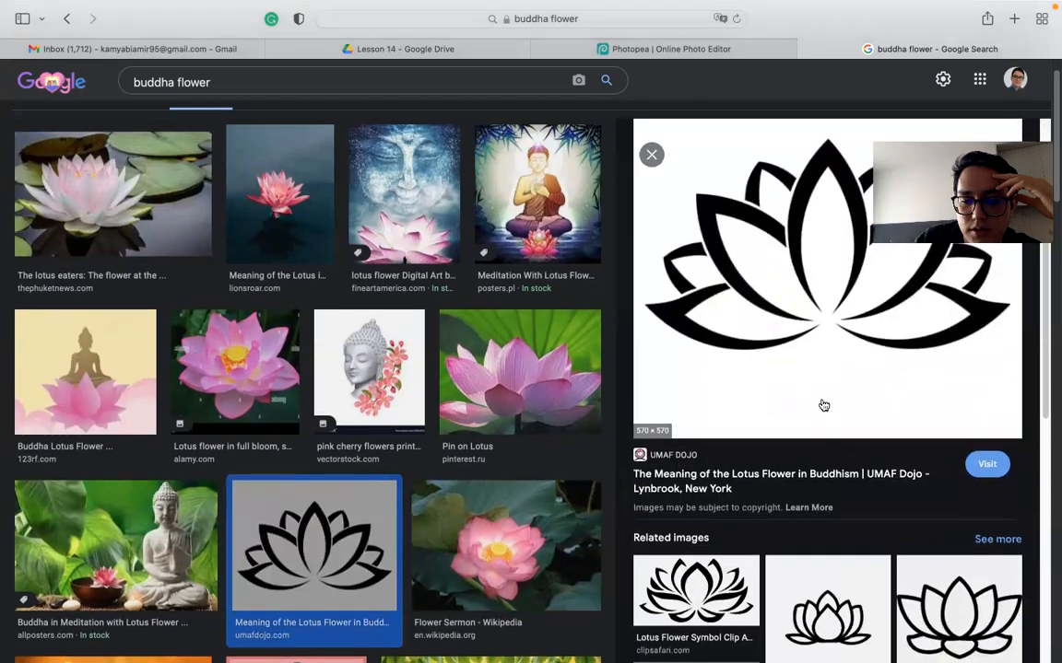
scroll(820, 404, up, 3)
click(100, 423)
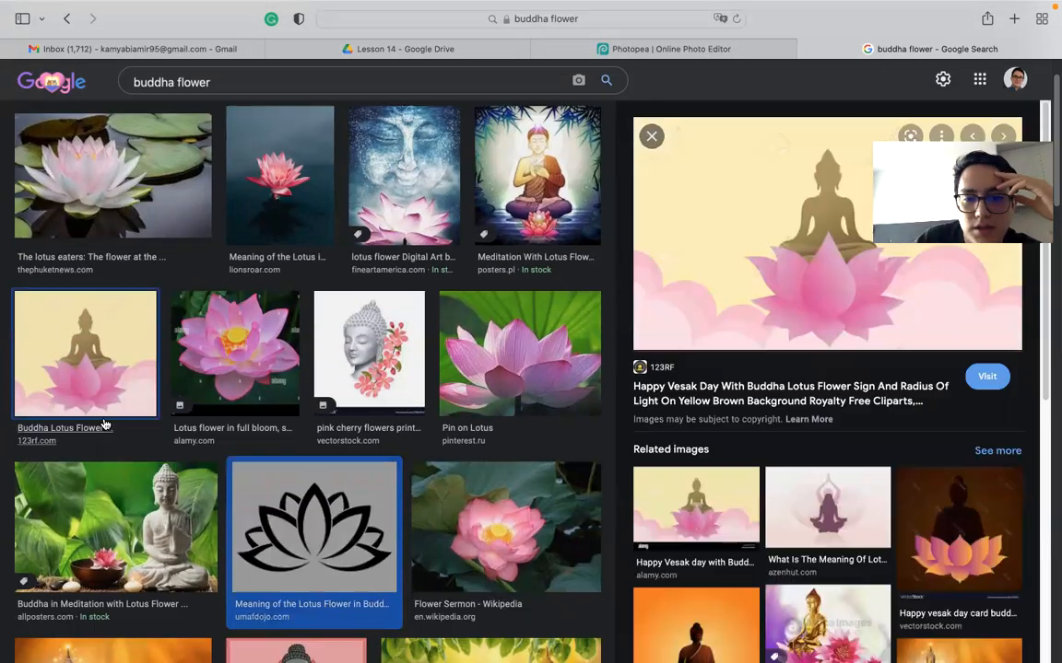
- Save the full-size Buddha Lotus Flower image to the Desktop and return to the poster
click(757, 262)
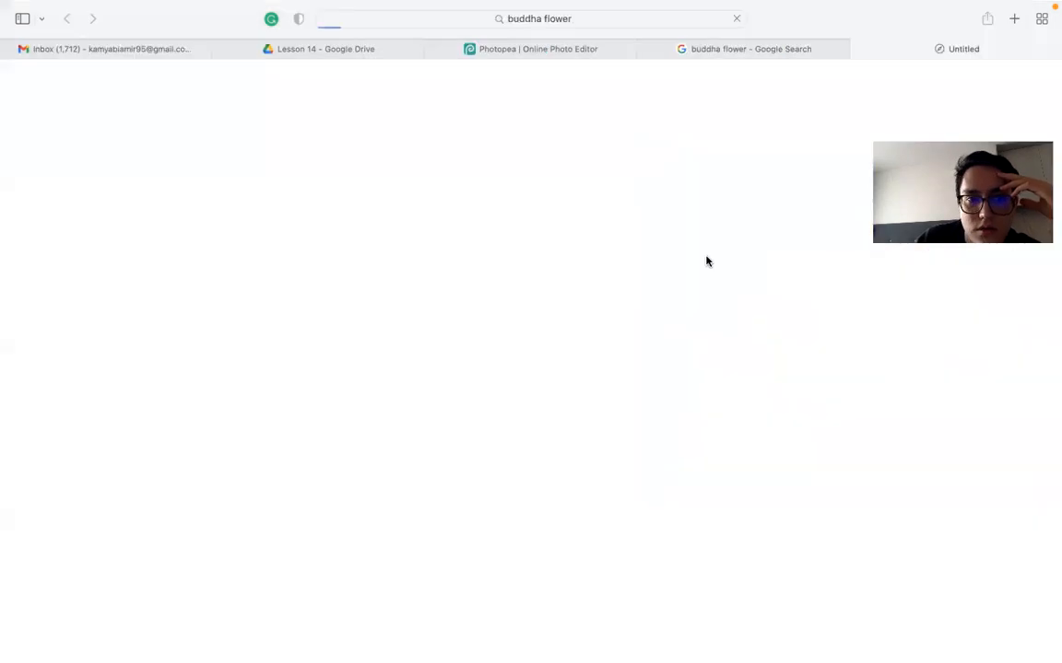
click(859, 50)
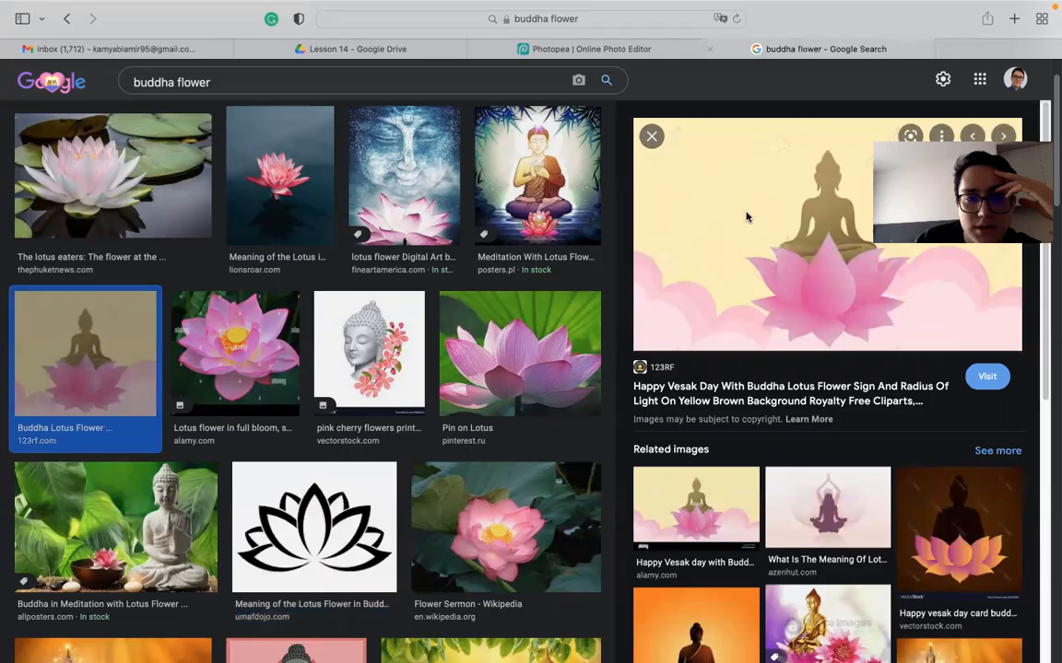
right_click(777, 253)
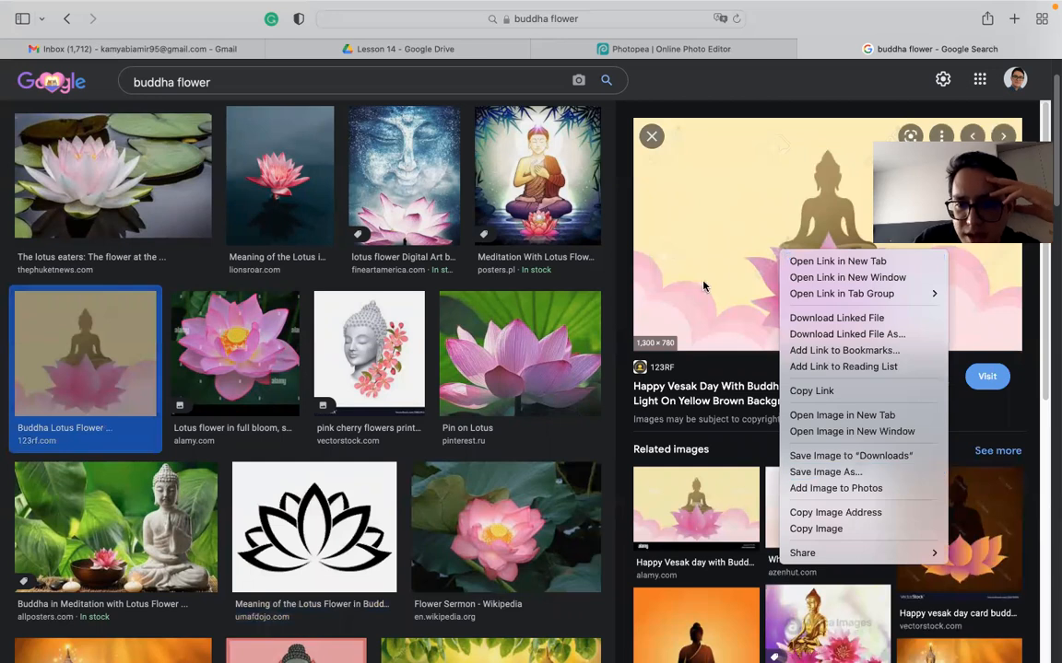
click(856, 473)
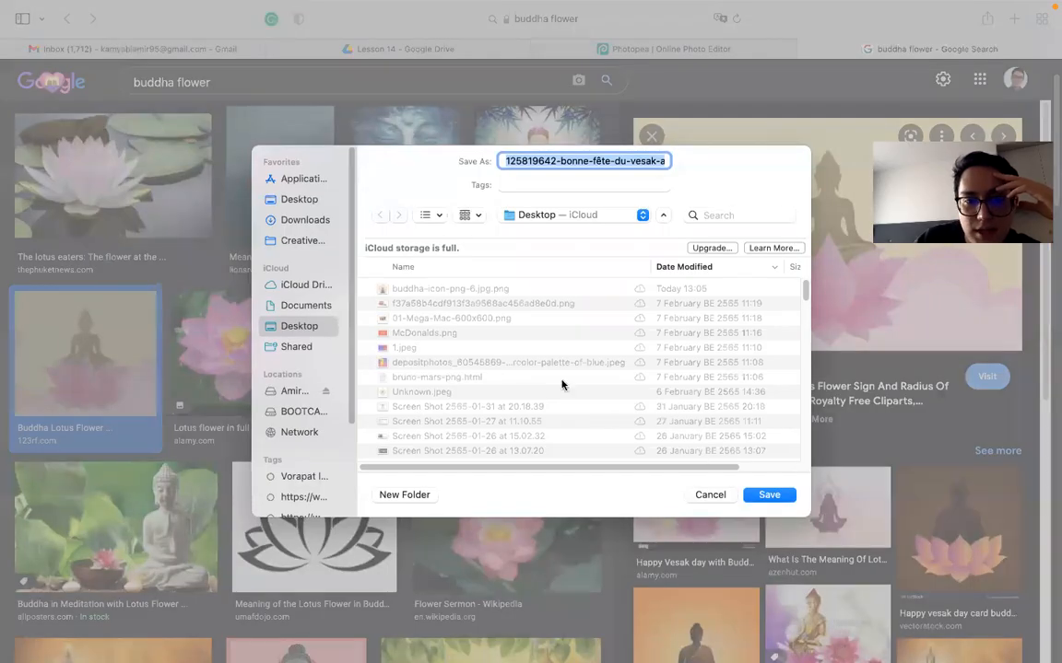
click(765, 495)
click(663, 54)
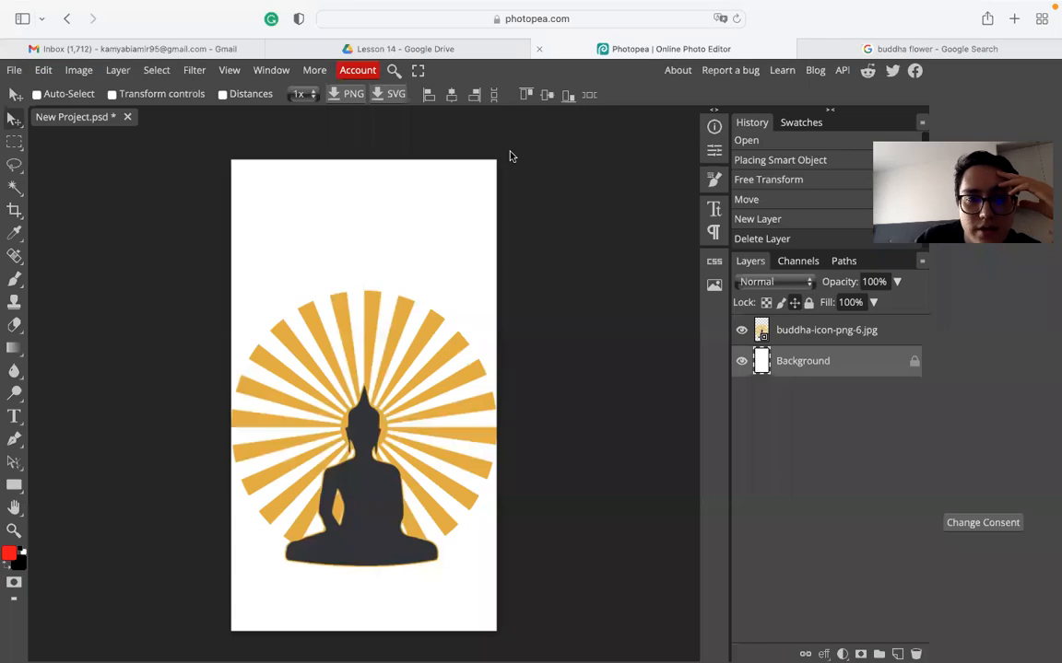
- Place the downloaded Buddha lotus image into the poster via File > Open & Place
click(13, 70)
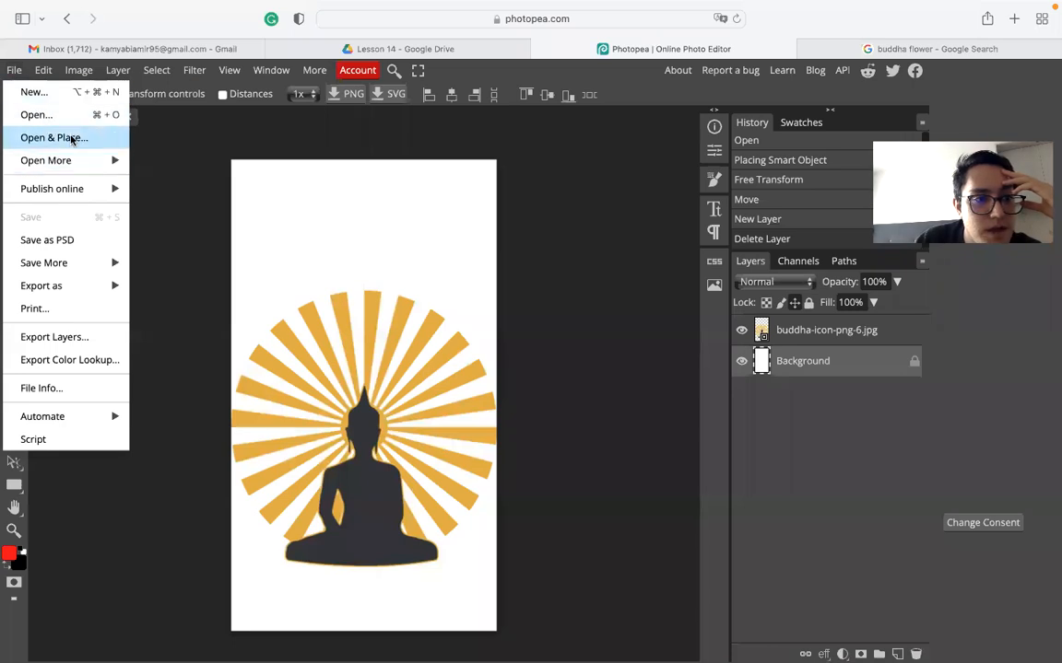
click(70, 138)
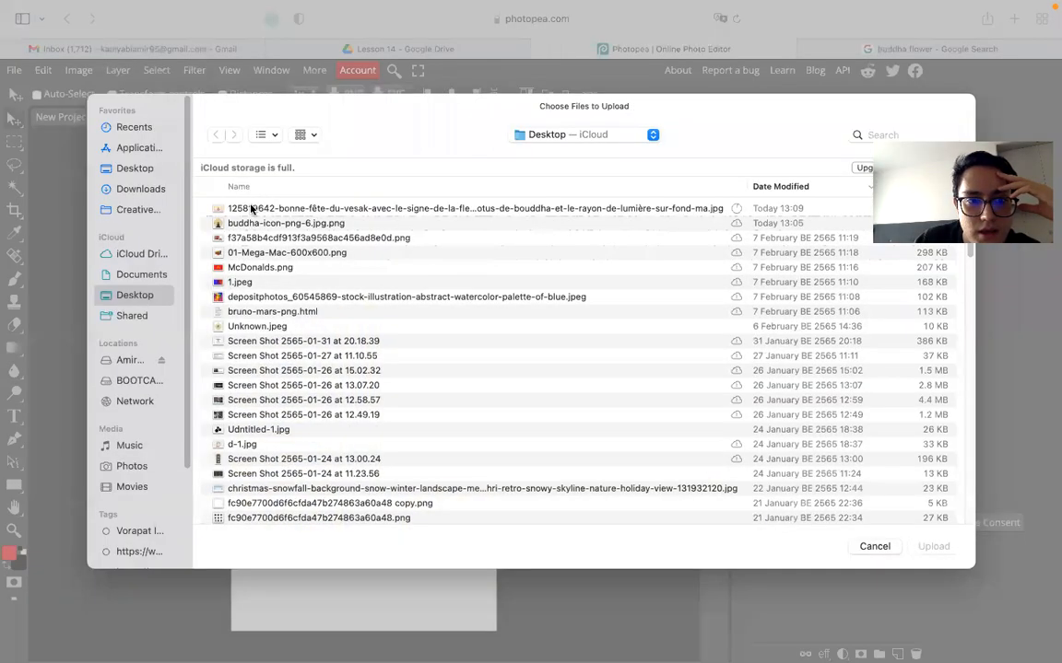
click(231, 208)
click(933, 547)
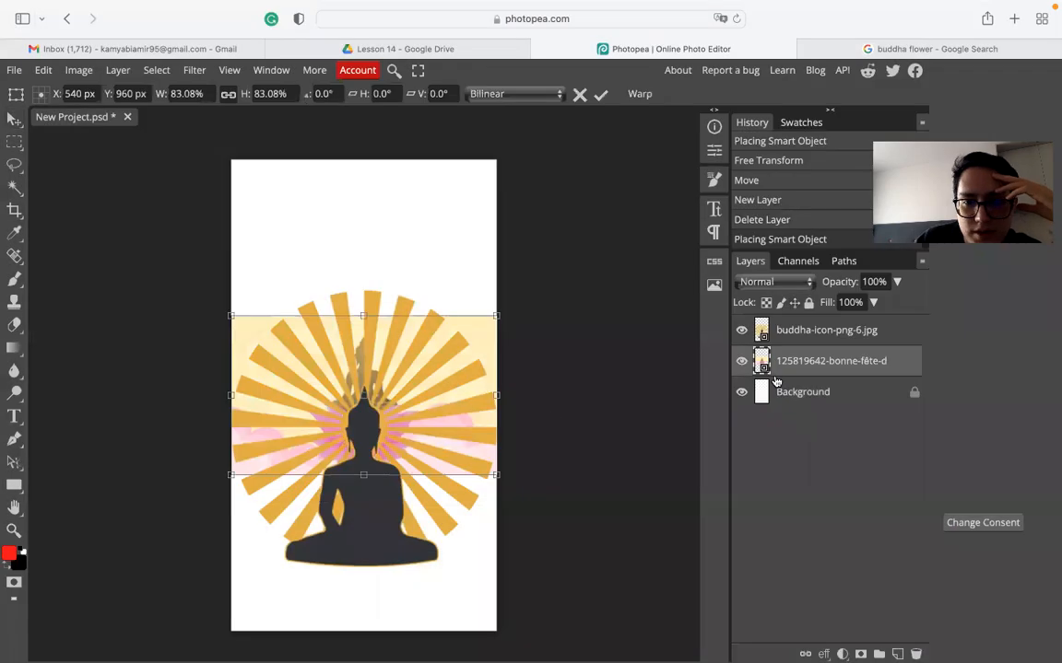
- Hide the sunburst Buddha icon layer
click(741, 331)
click(746, 334)
click(746, 334)
click(746, 335)
click(747, 335)
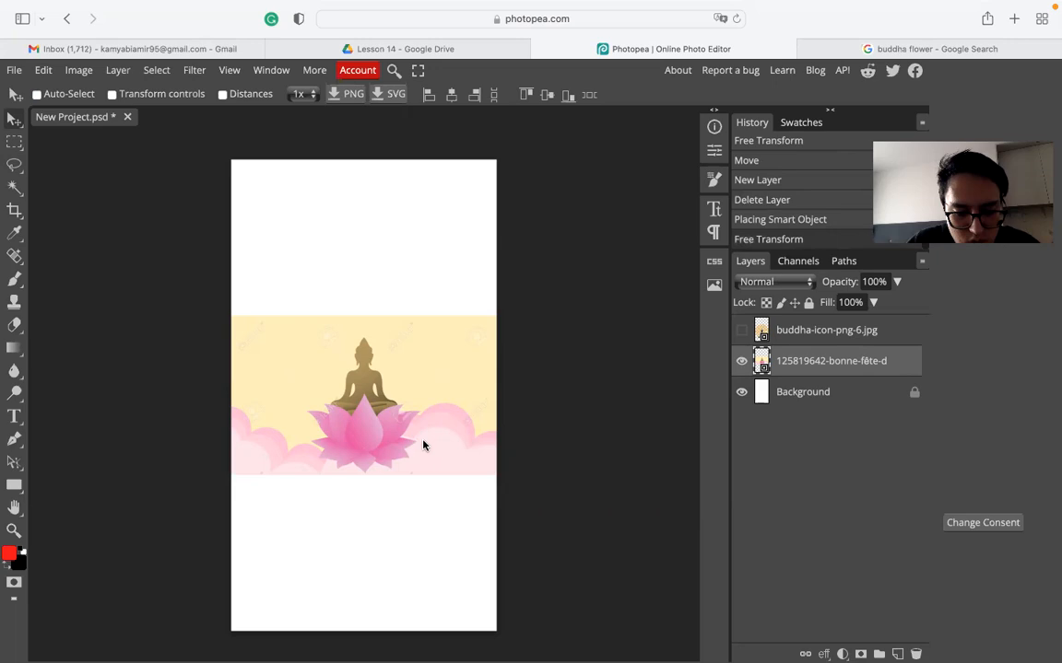
- Scale the lotus picture to about 146% and centre it across the lower canvas
key(super+t)
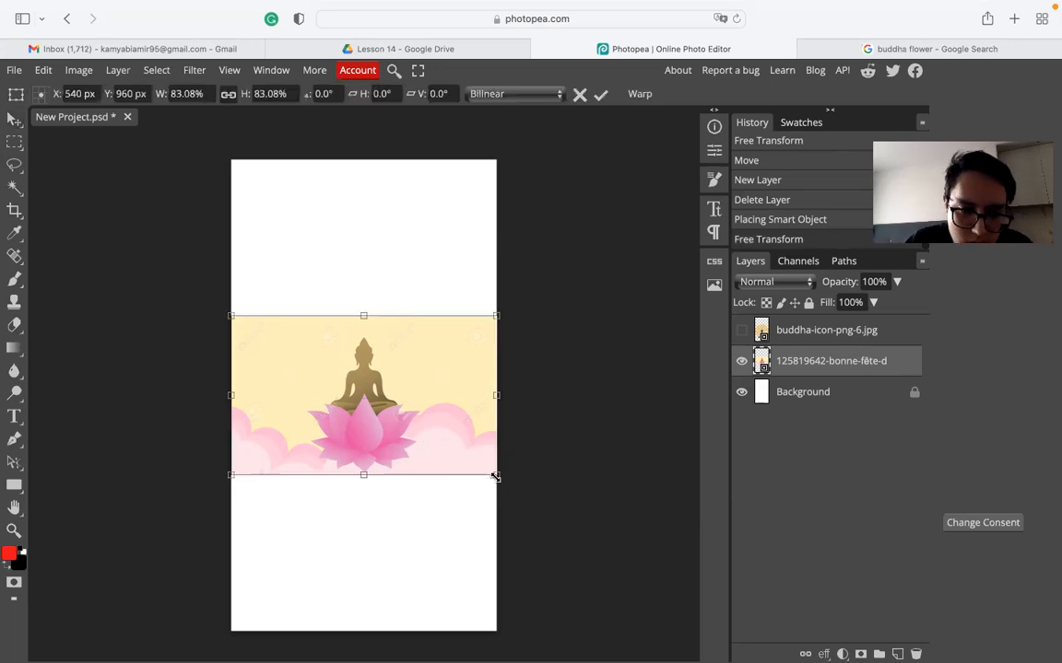
drag(497, 475, 630, 571)
drag(417, 461, 329, 561)
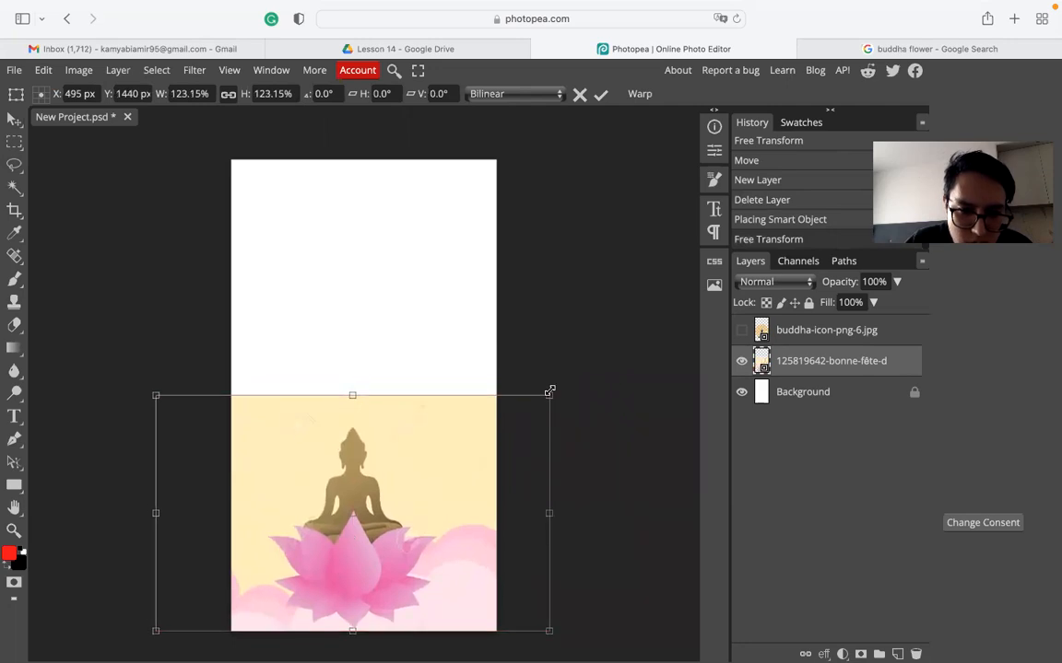
drag(547, 398, 623, 350)
drag(434, 442, 413, 447)
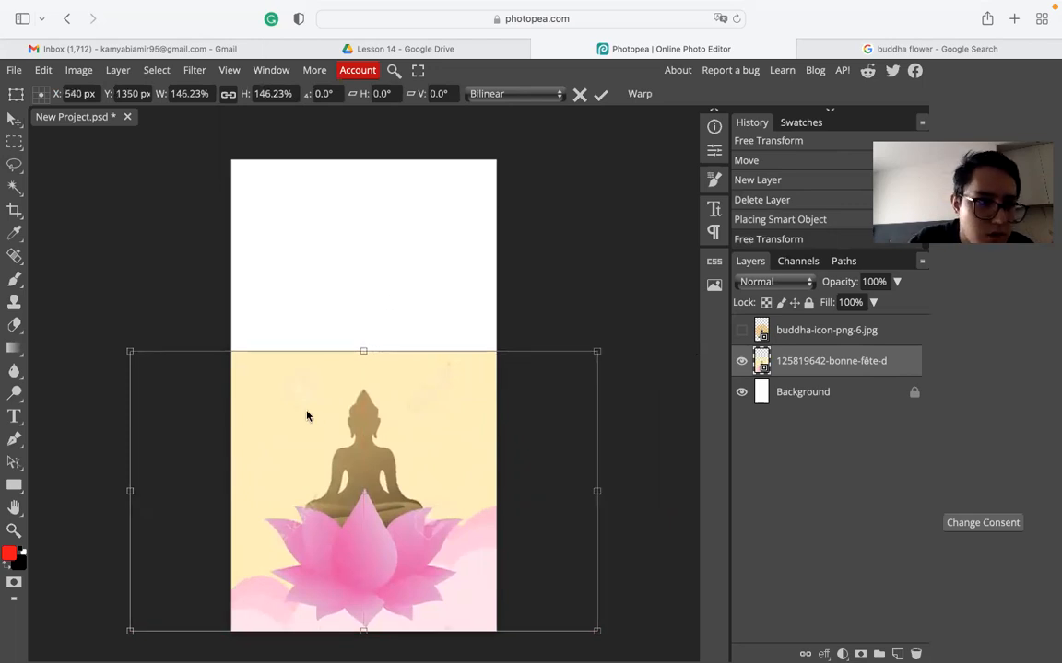
key(Return)
click(13, 326)
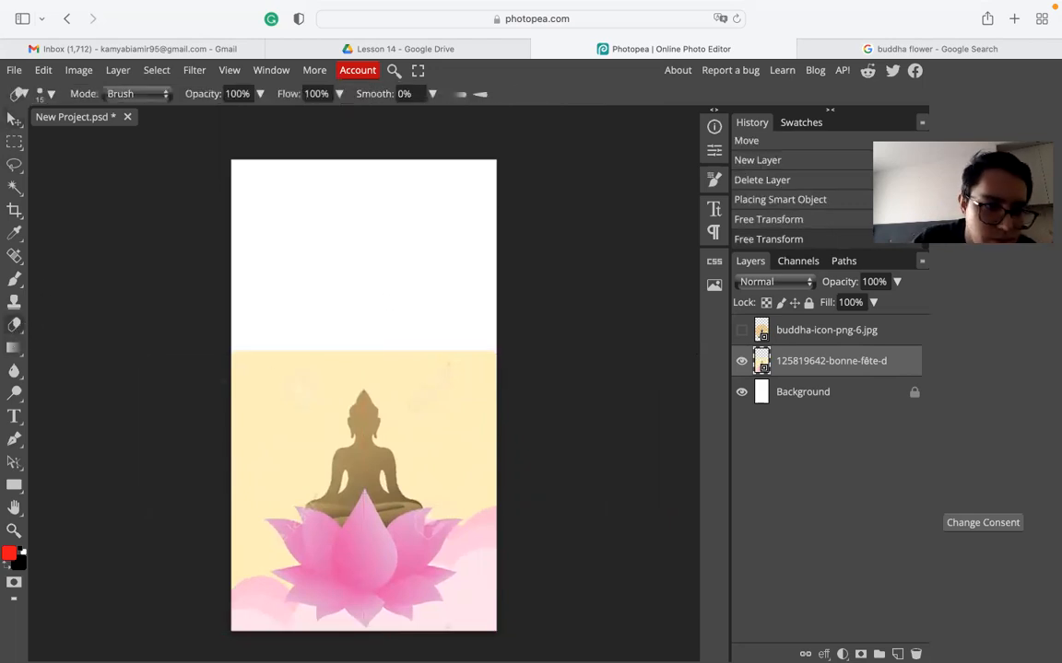
- Set the eraser to 350 px, rasterize the lotus layer, and erase the yellow area above the Buddha
right_click(363, 390)
drag(469, 420, 566, 410)
click(273, 342)
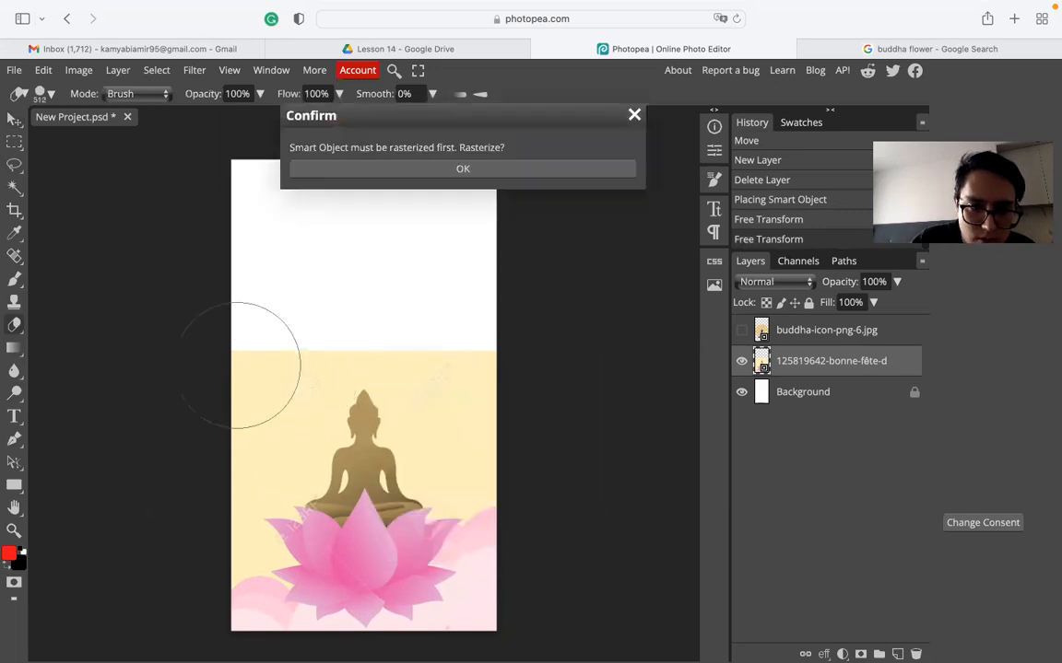
click(325, 173)
double_click(379, 417)
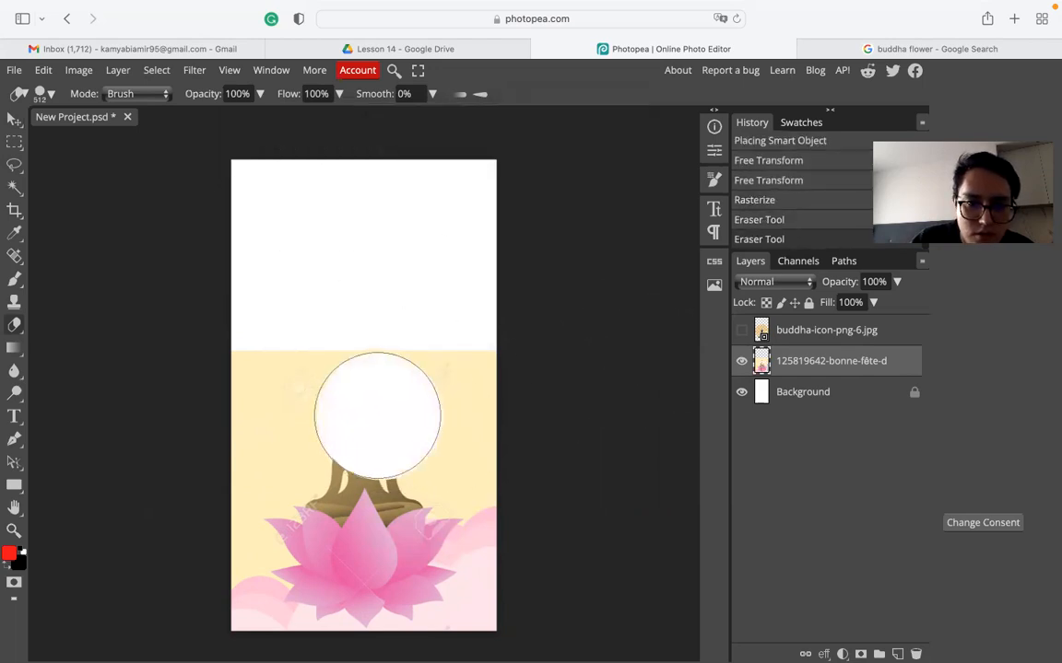
click(294, 381)
click(248, 358)
drag(249, 358, 445, 356)
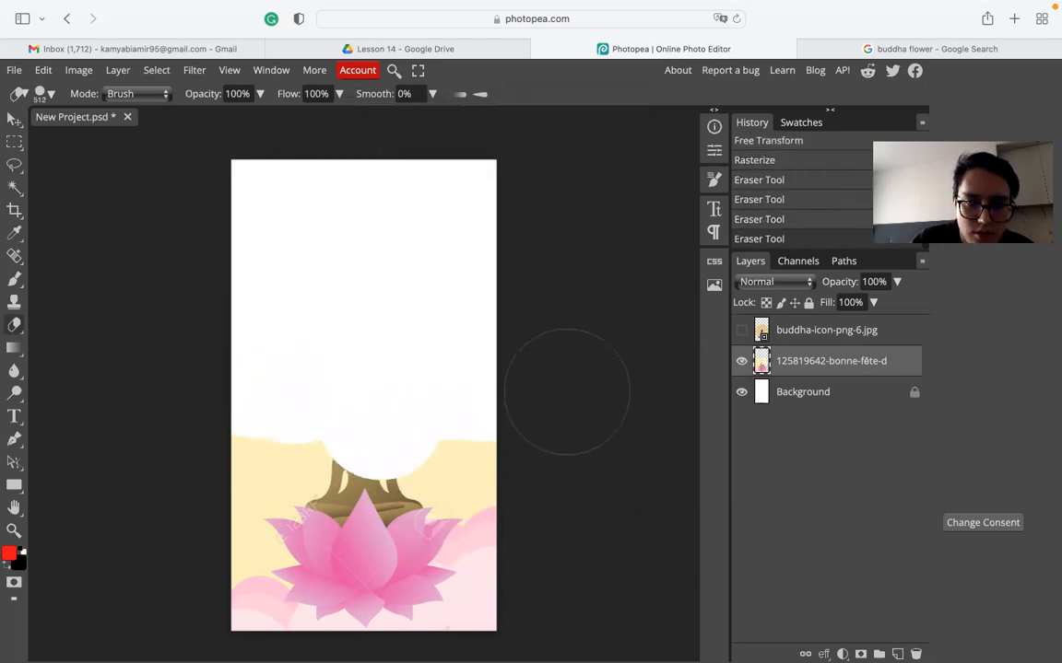
mouse_move(300, 400)
mouse_down()
mouse_move(213, 421)
mouse_move(199, 459)
mouse_up()
- Reduce the eraser to 193 px, then 94 px, and erase the yellow band's top and upper-left edges
right_click(331, 351)
right_click(348, 278)
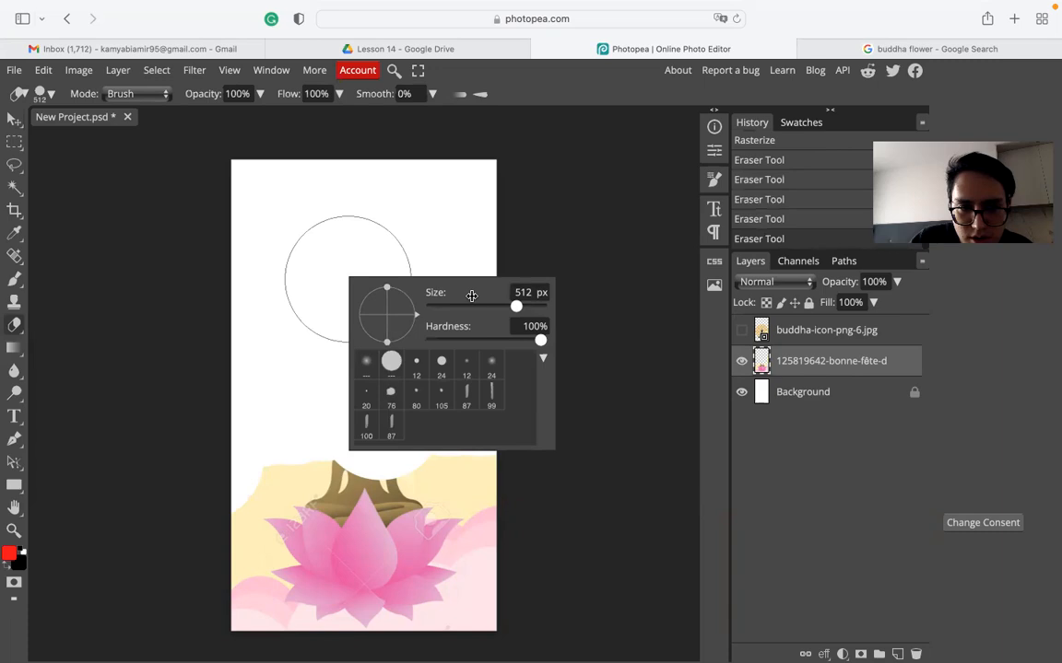
click(489, 307)
mouse_move(235, 478)
mouse_down()
mouse_move(370, 454)
mouse_move(505, 447)
mouse_up()
right_click(434, 443)
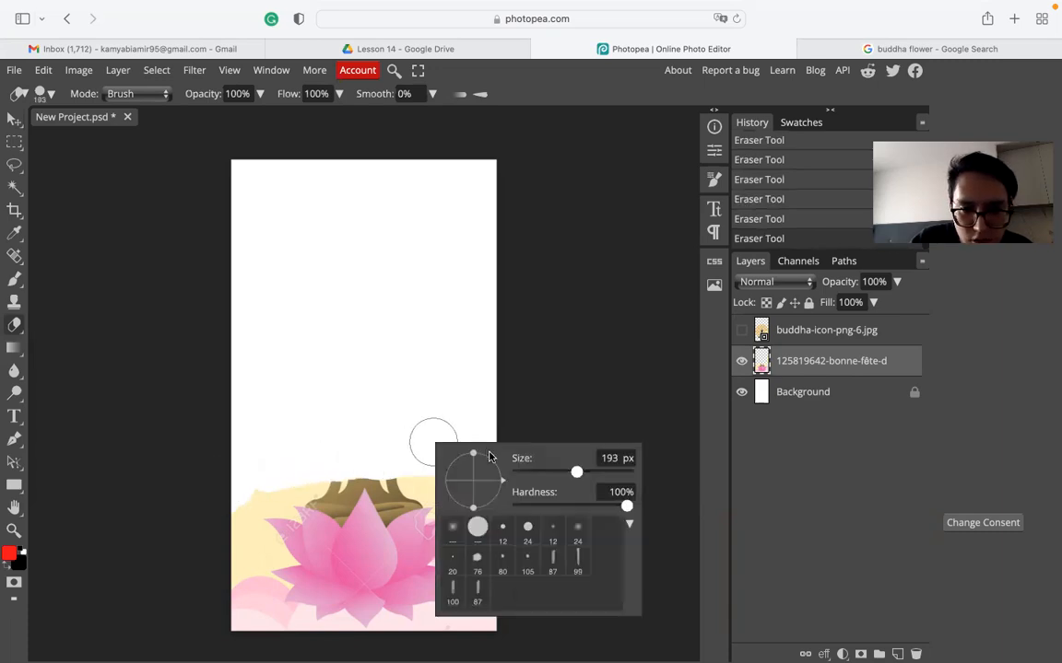
click(539, 472)
click(414, 461)
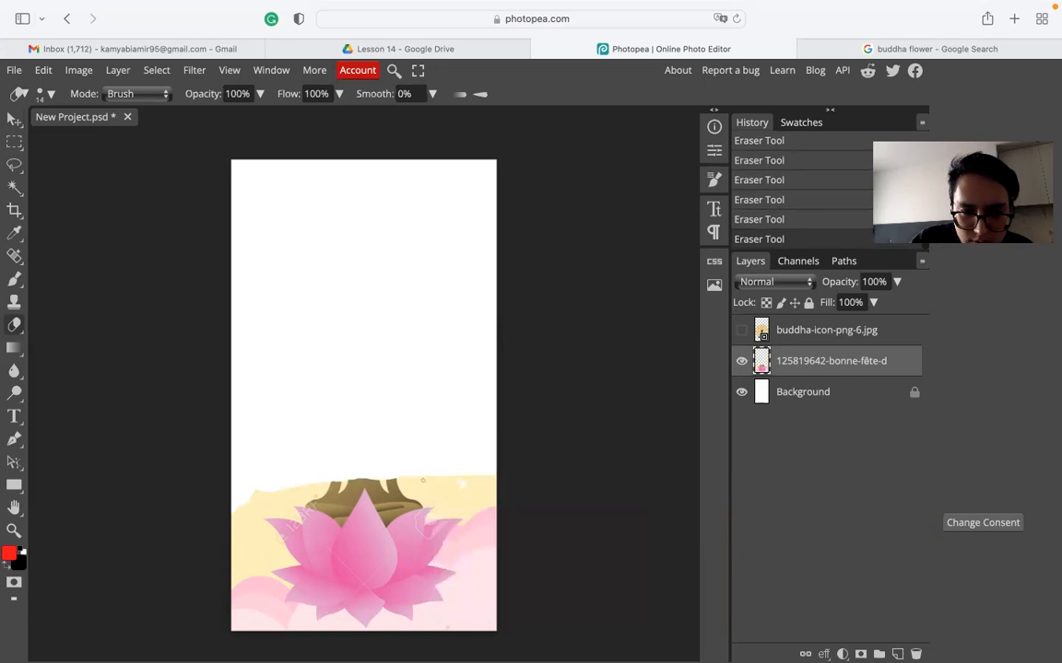
right_click(403, 440)
click(533, 469)
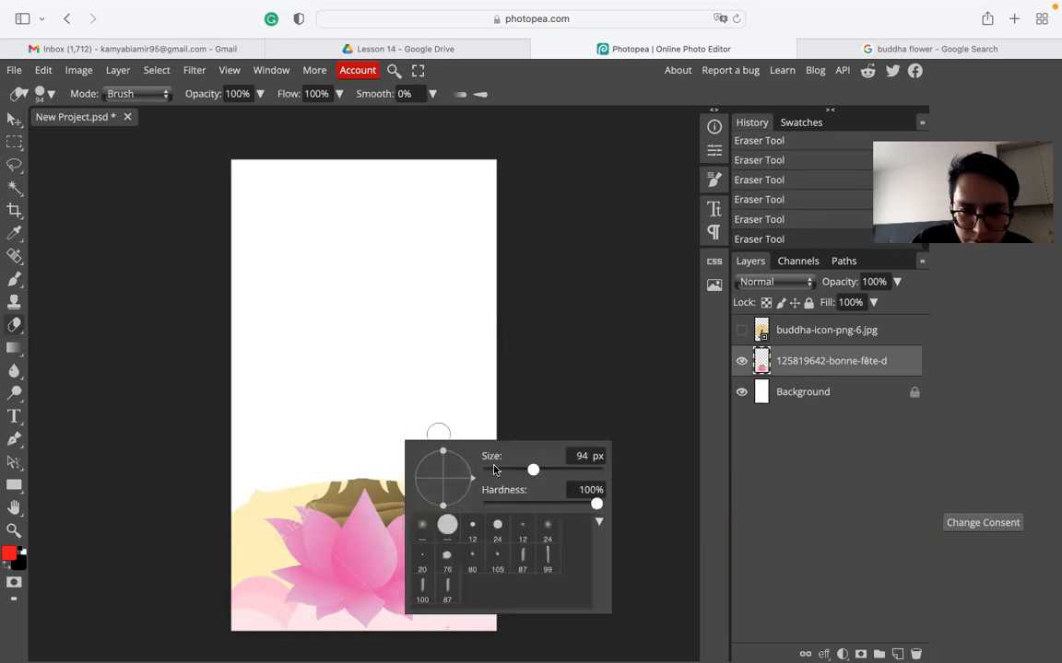
click(335, 407)
mouse_move(262, 493)
mouse_down()
mouse_move(225, 532)
mouse_move(241, 546)
mouse_move(252, 505)
mouse_move(288, 483)
mouse_move(505, 475)
mouse_up()
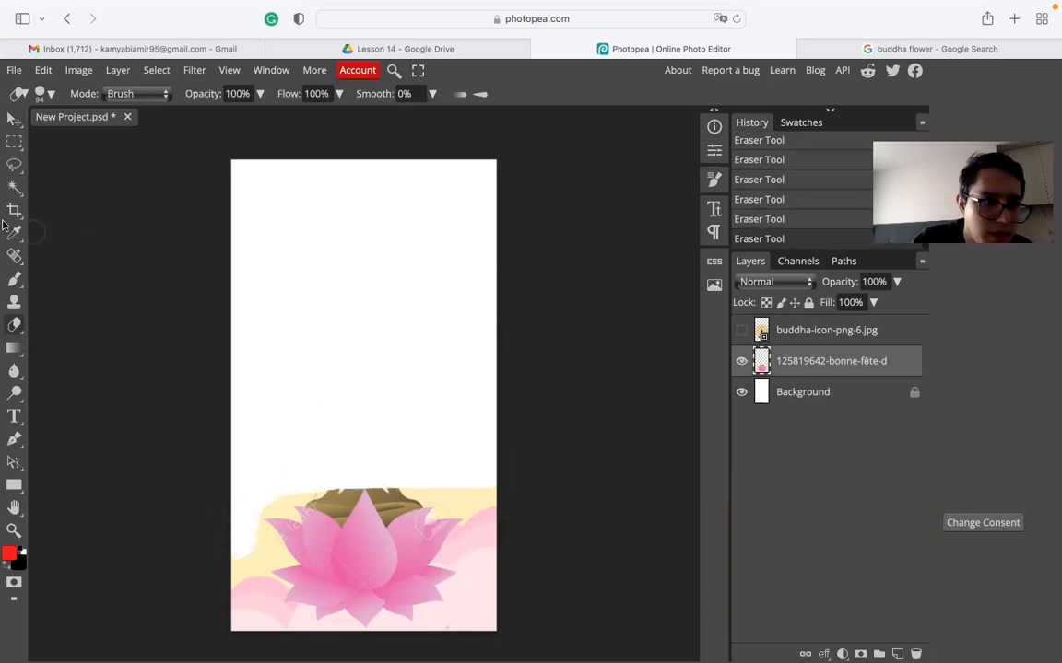
- Try selecting the lotus's central petal with the Magic Wand
click(13, 188)
click(361, 550)
click(410, 544)
click(368, 540)
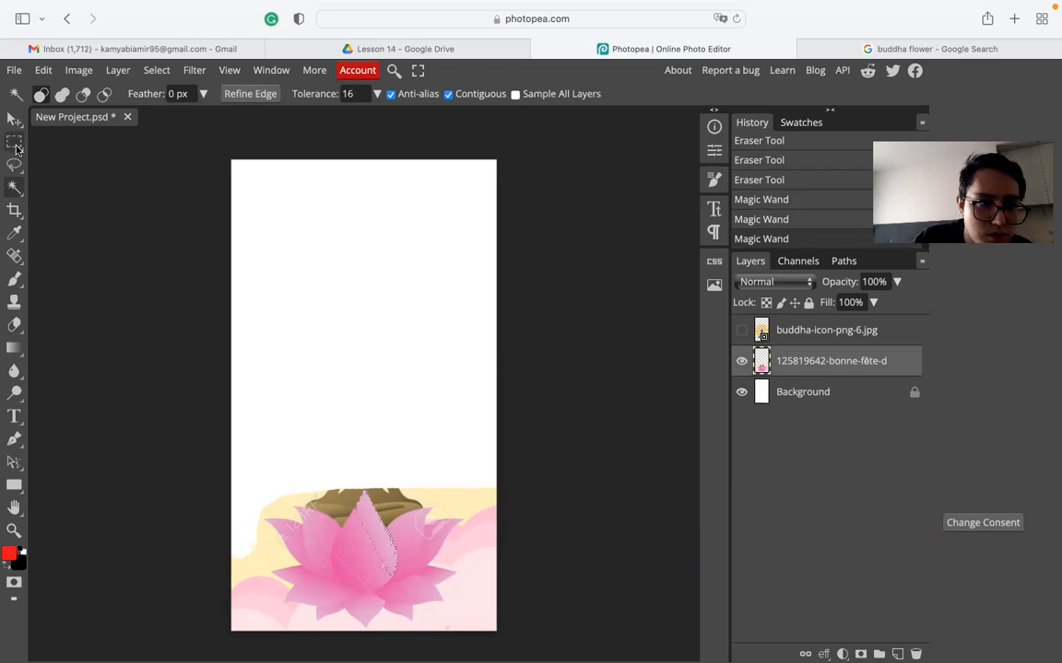
- Try a freehand Lasso outline of the lotus top, then deselect with Ctrl+D
click(15, 145)
click(14, 166)
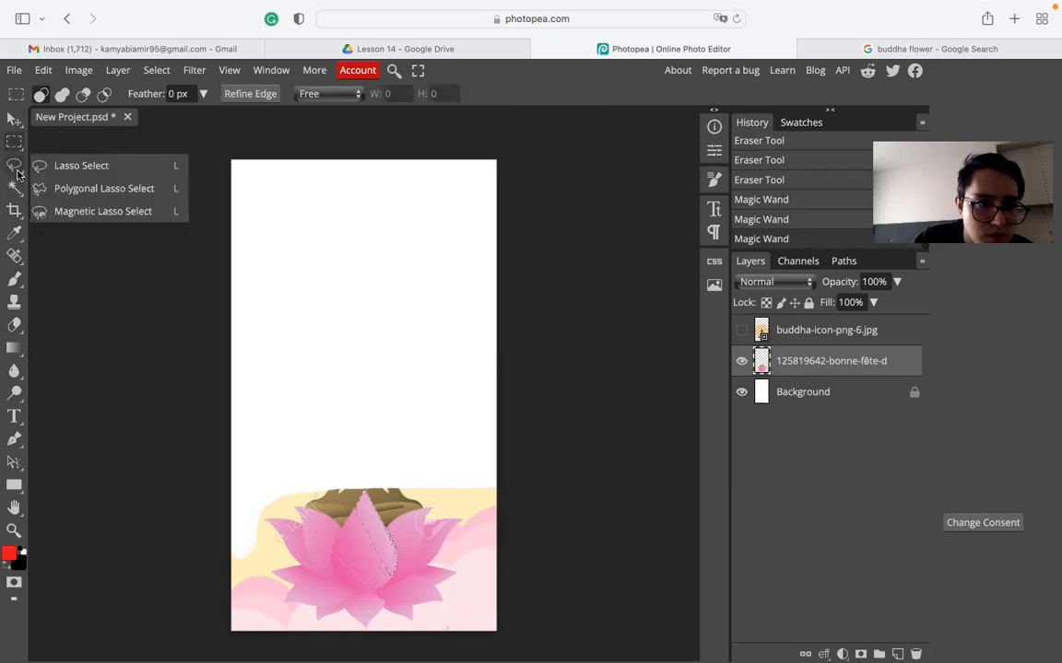
click(242, 578)
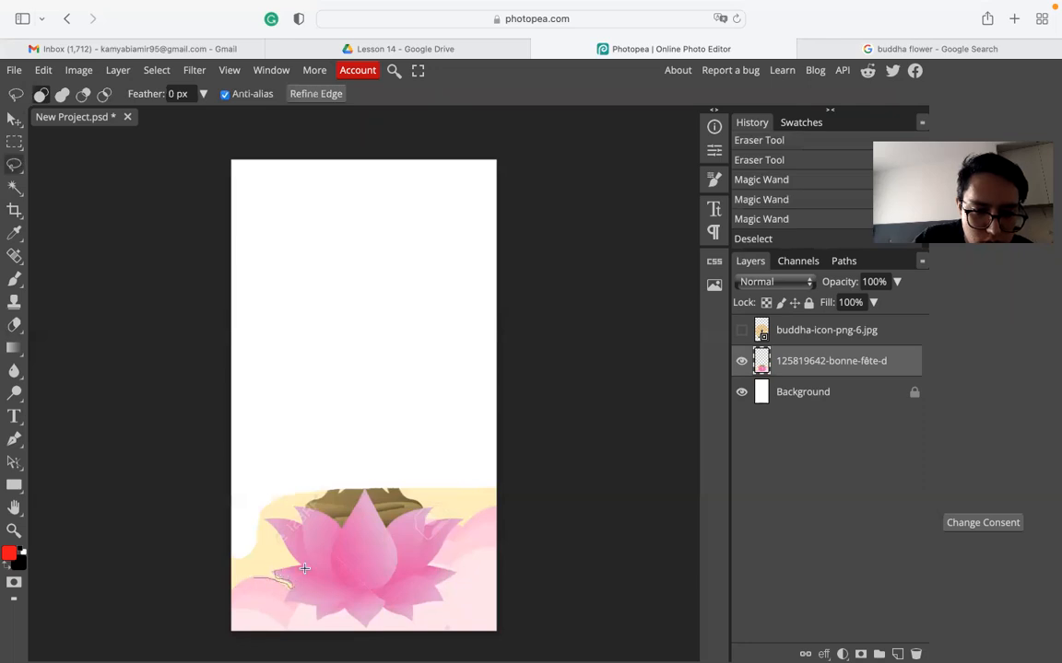
drag(305, 513, 488, 513)
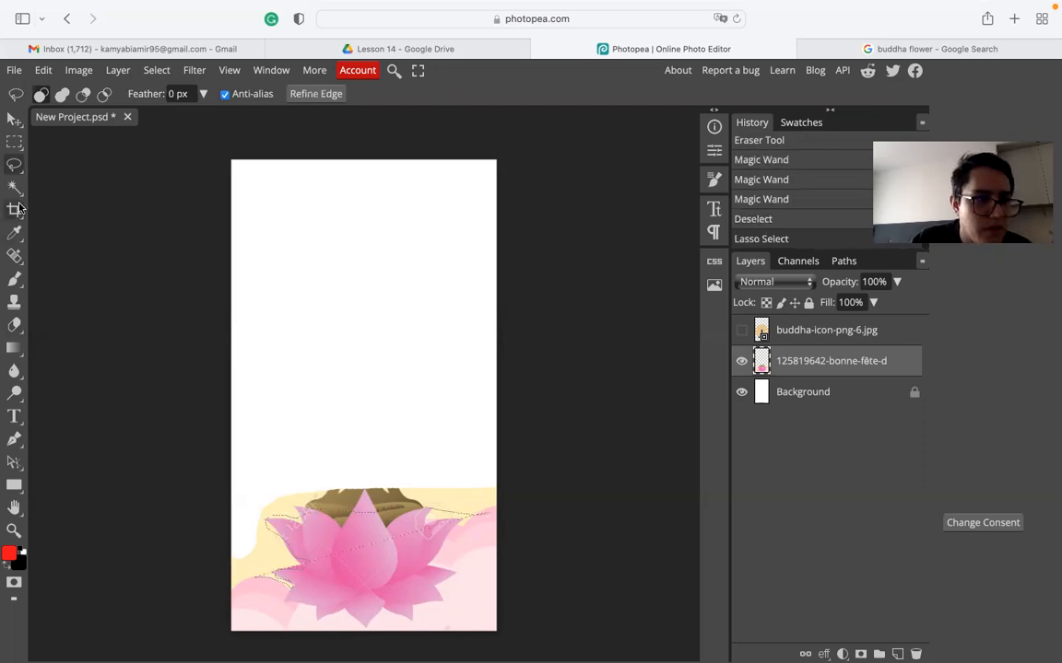
click(15, 119)
key(super+d)
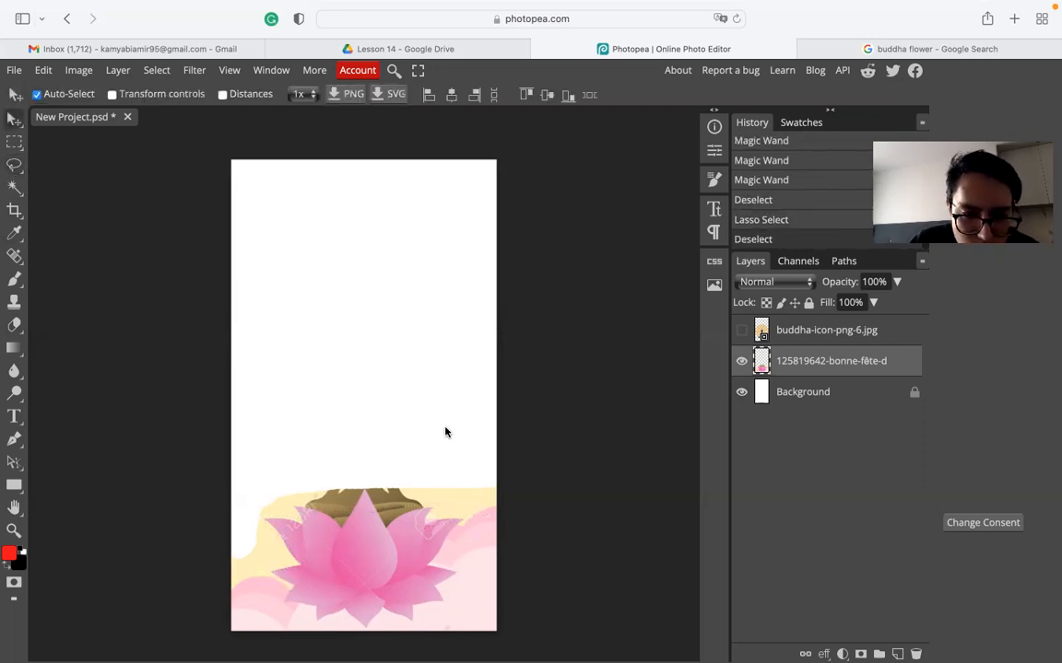
right_click(14, 188)
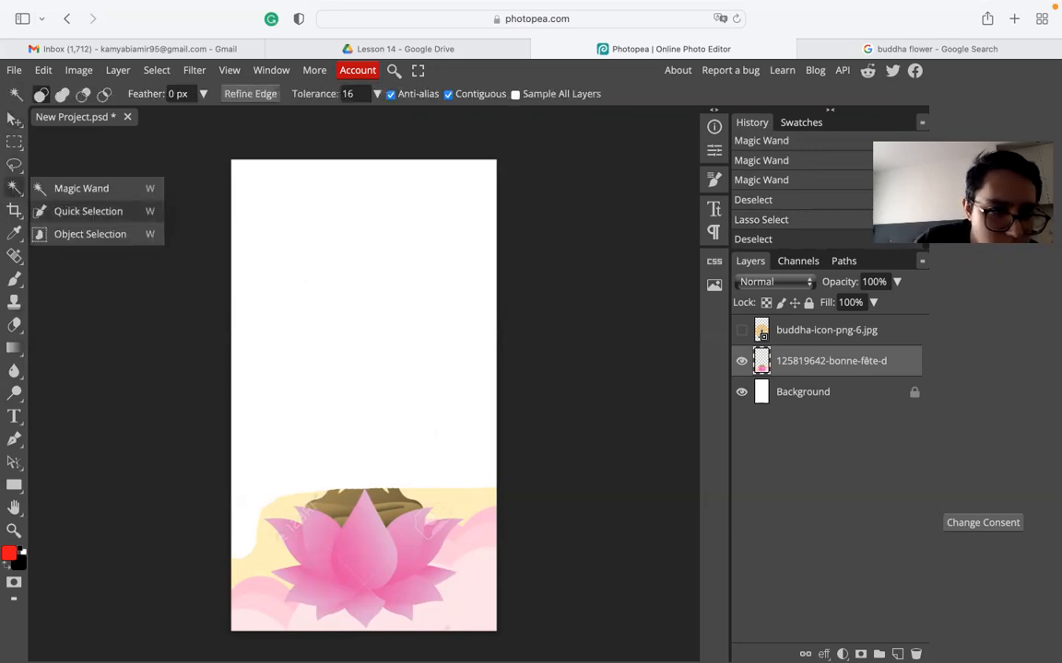
click(87, 211)
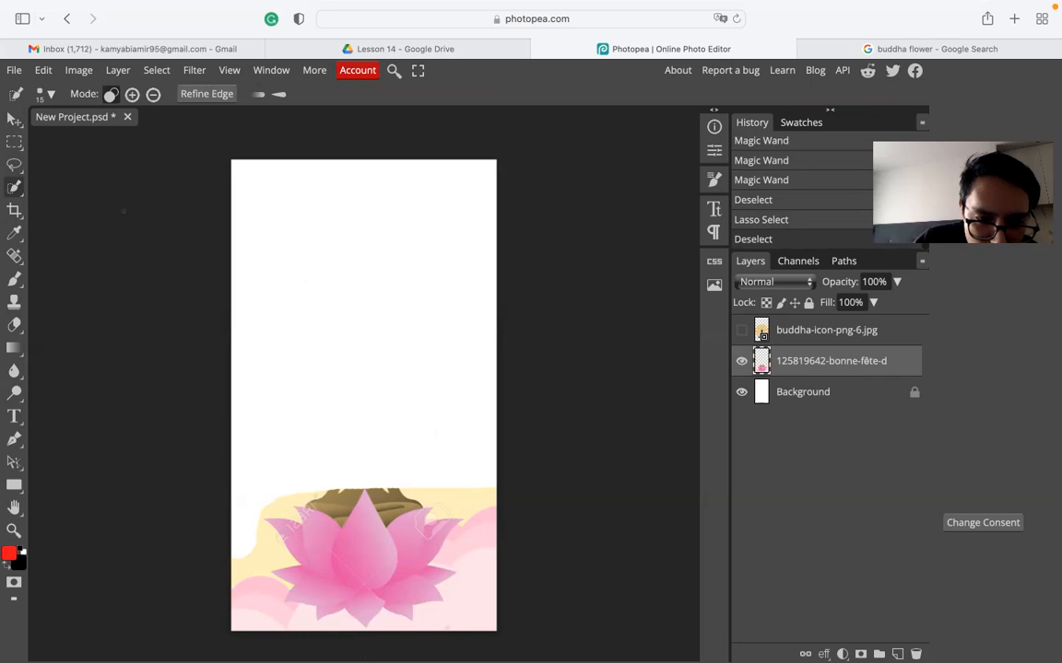
- Select the pink lotus and clouds area with Quick Selection
click(379, 535)
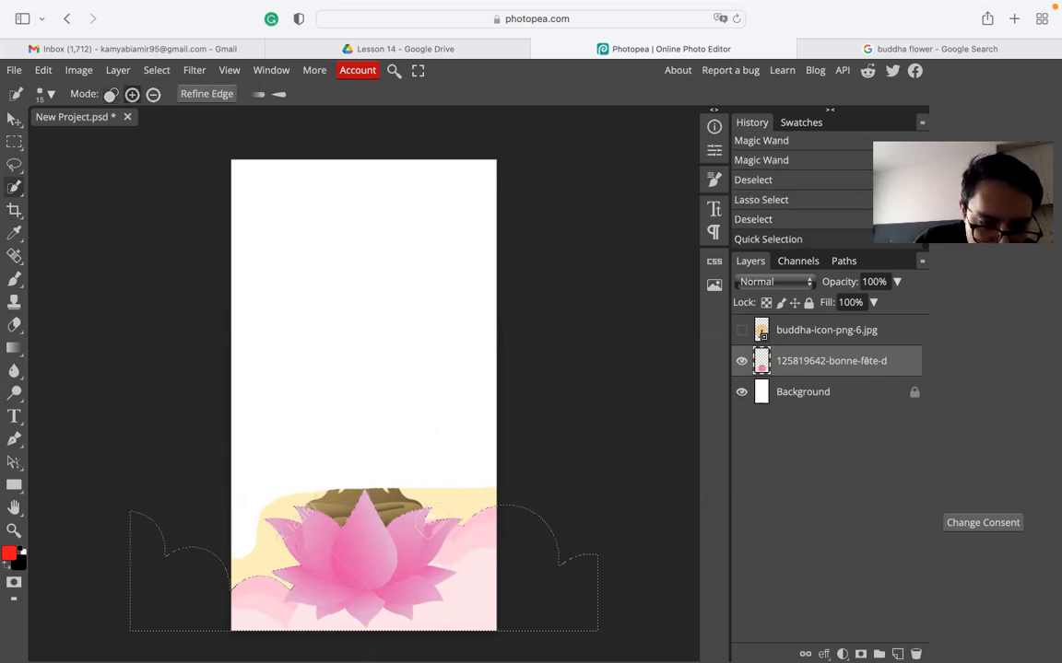
click(11, 192)
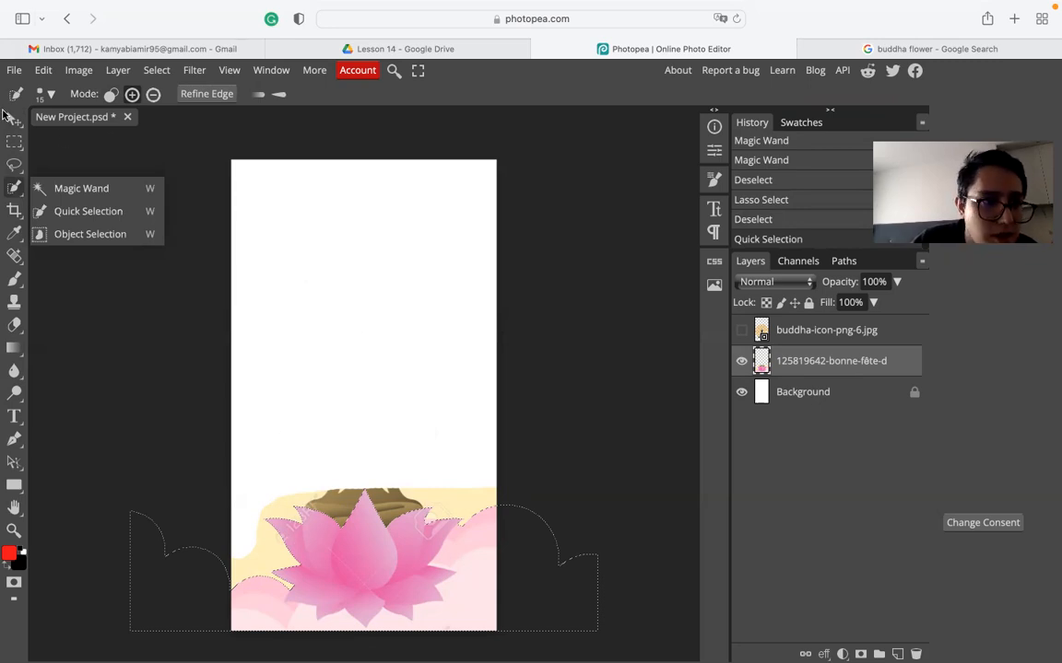
click(13, 118)
key(super)
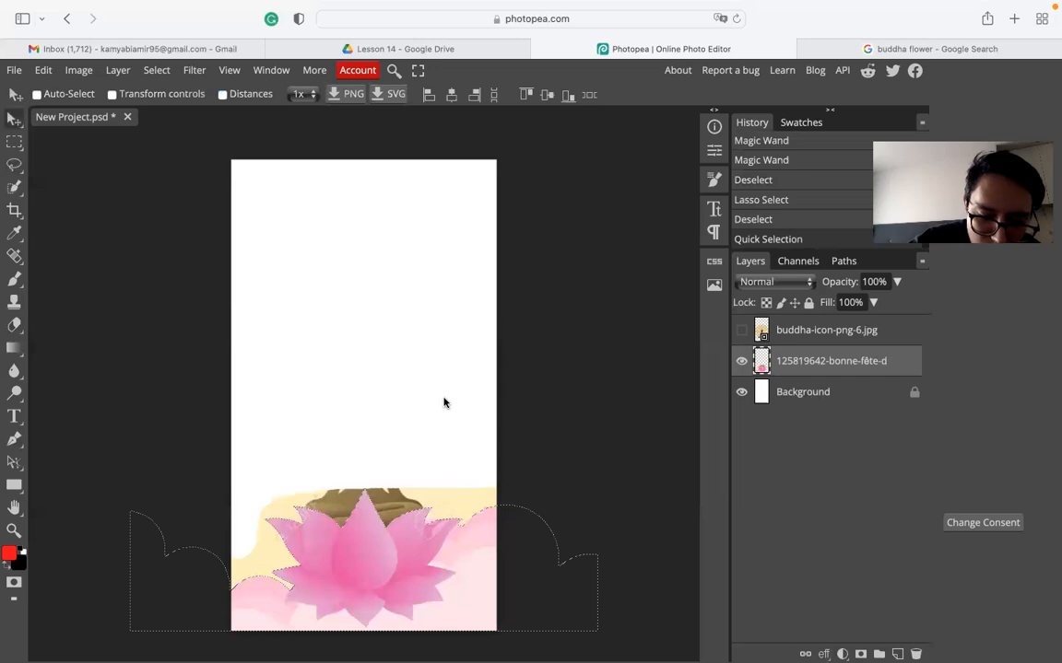
key(super+i)
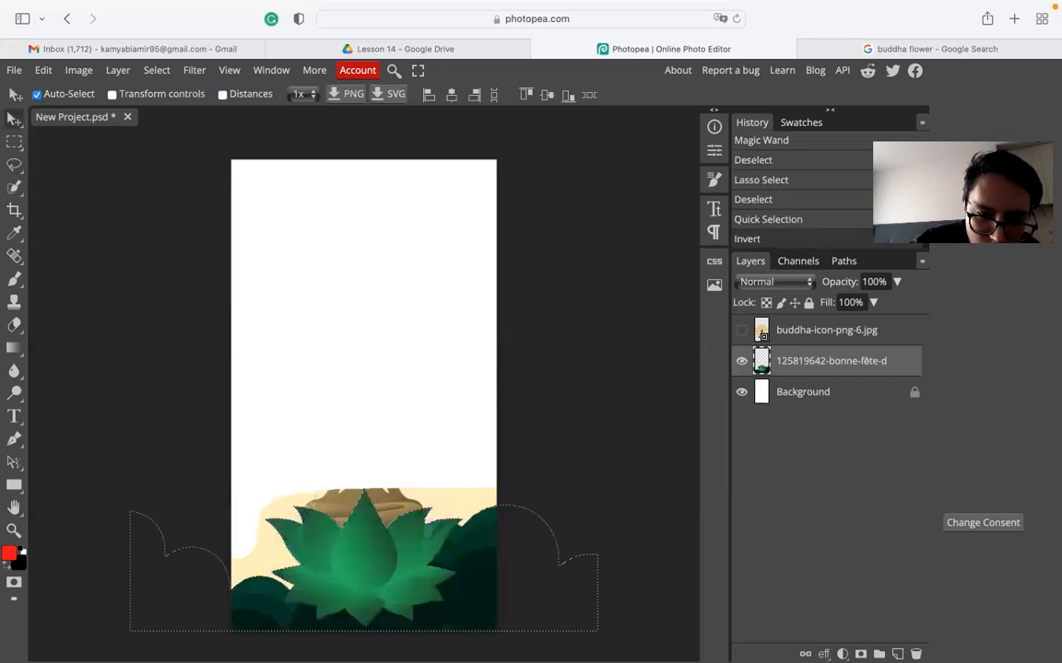
key(super+i)
key(super+i)
key(super+i)
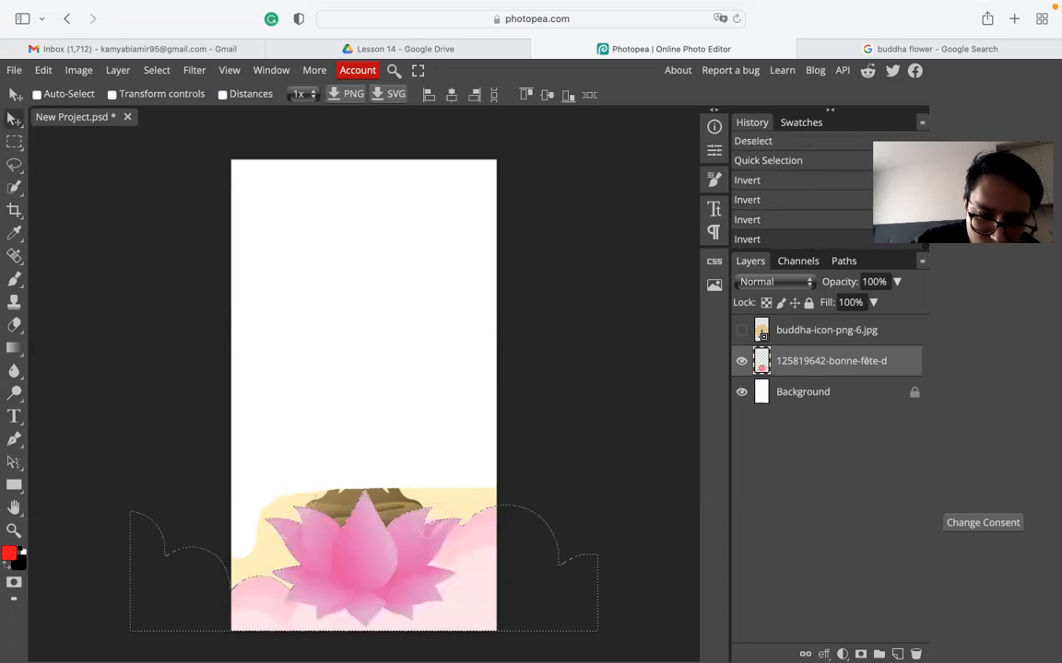
- Restore the lotus selection and paste it onto a new Layer 1
key(i)
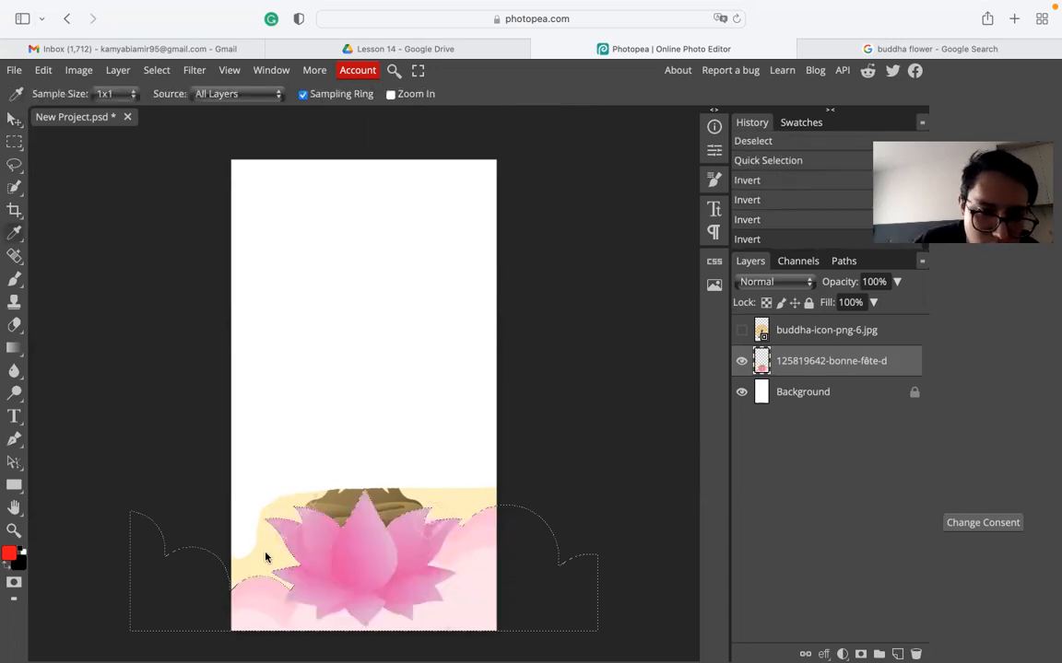
key(super+d)
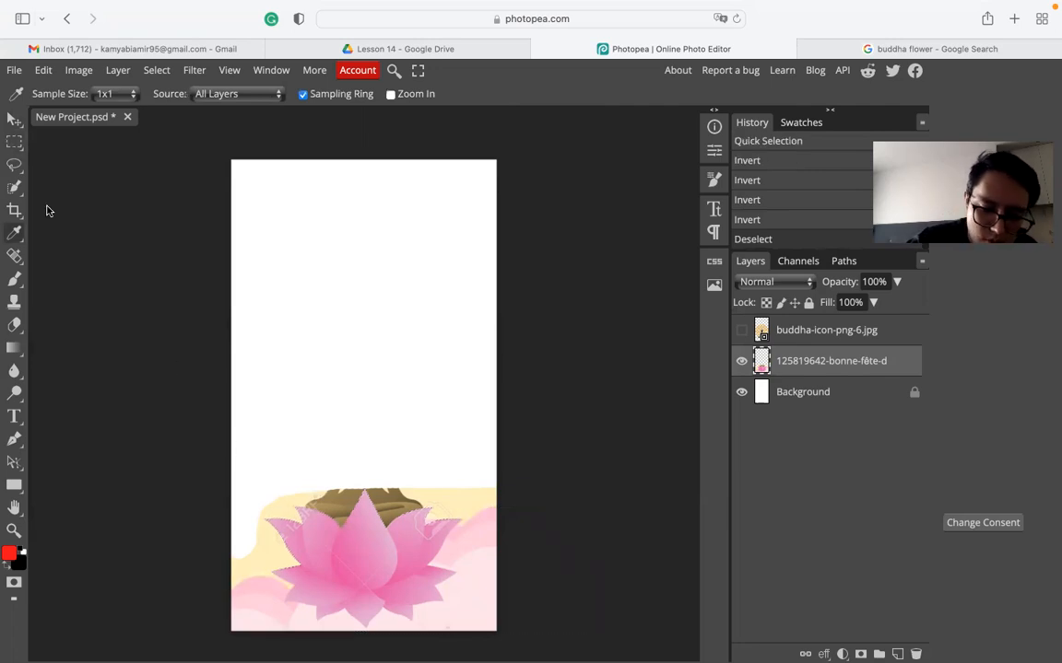
key(super+z)
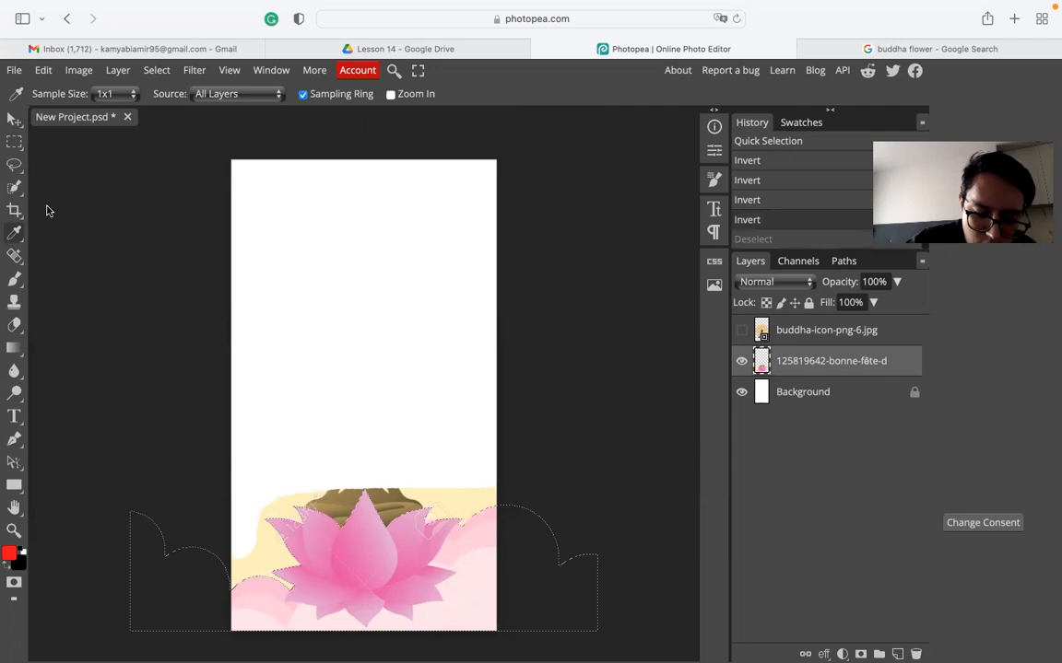
key(Delete)
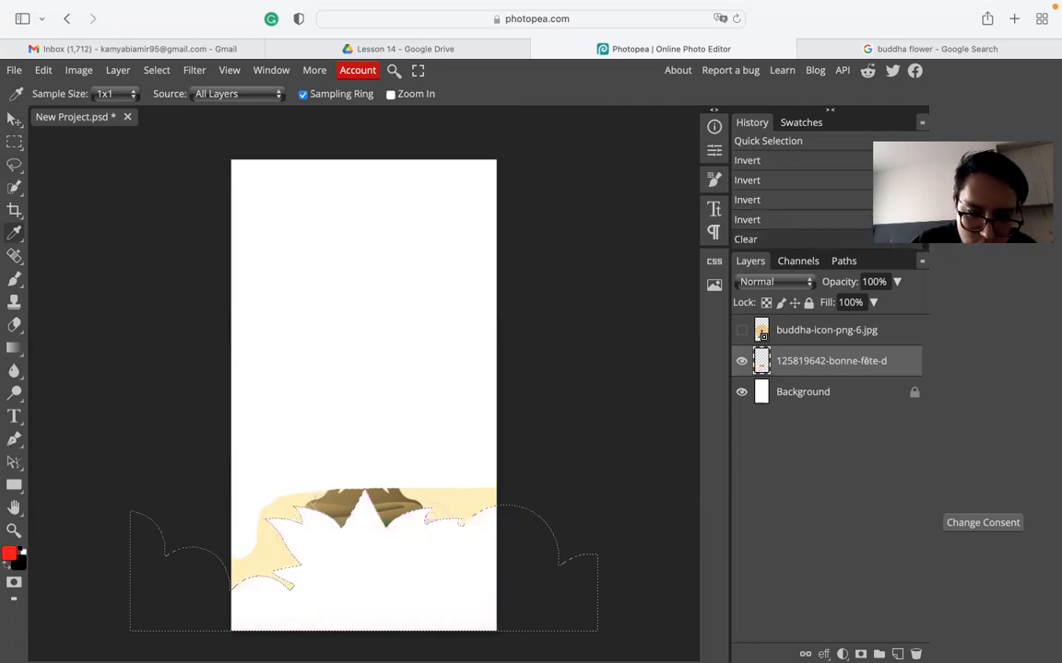
key(super+z)
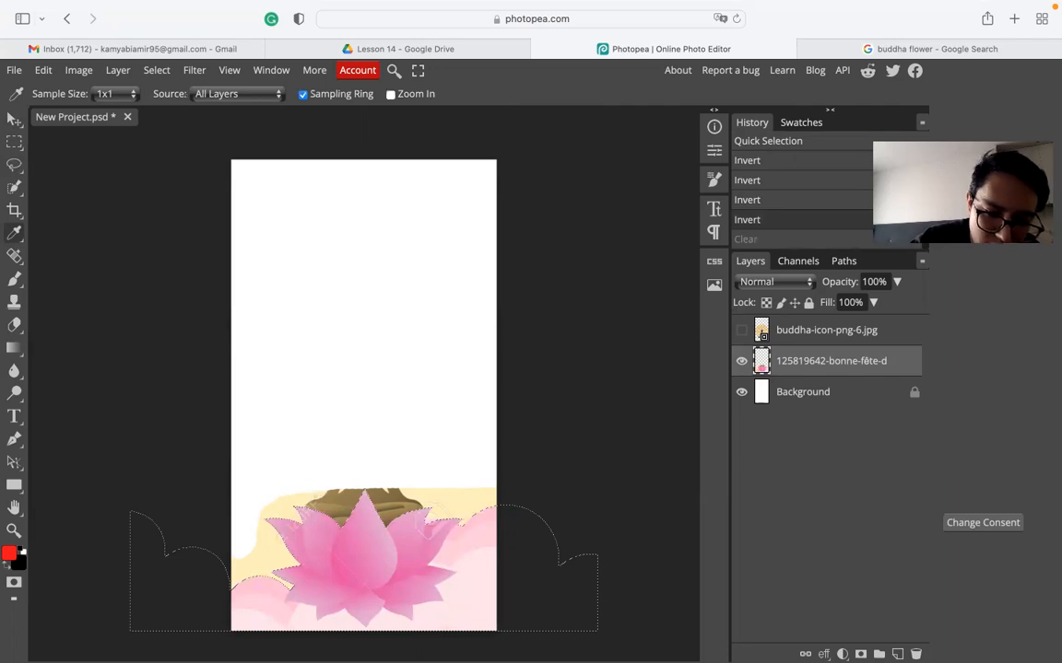
key(super+v)
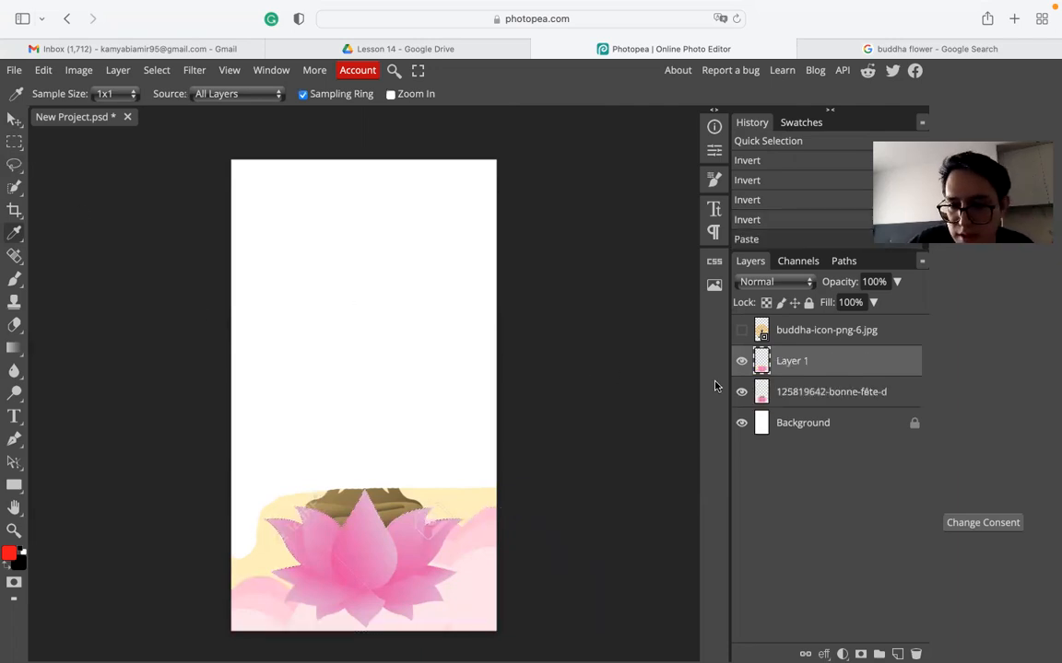
- Toggle the original lotus image layer's visibility to compare it with the pasted copy
click(742, 392)
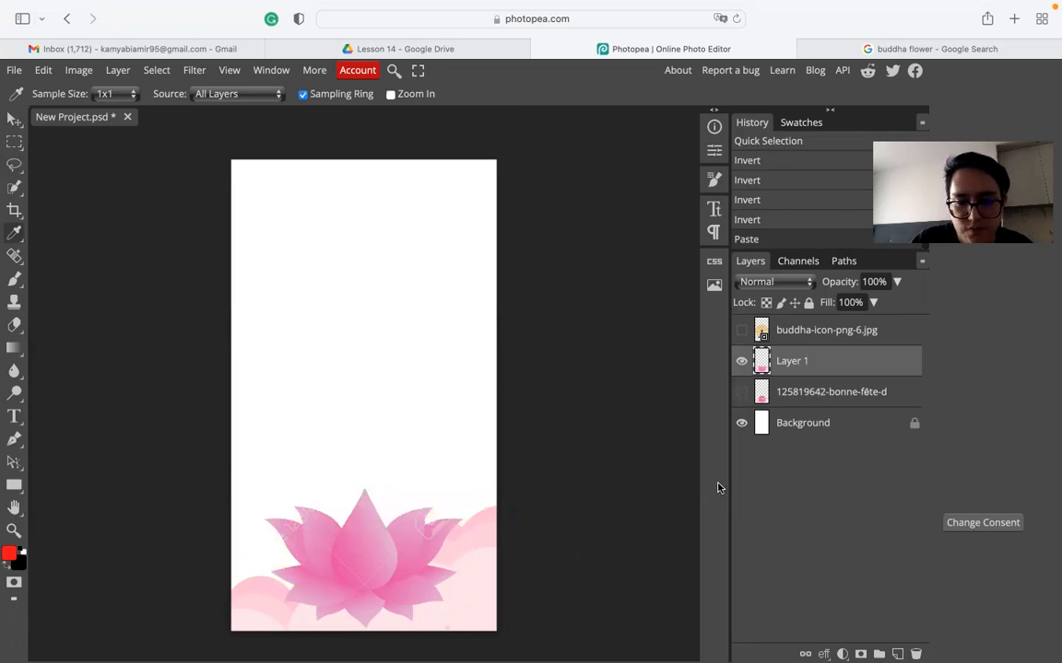
click(742, 392)
click(742, 393)
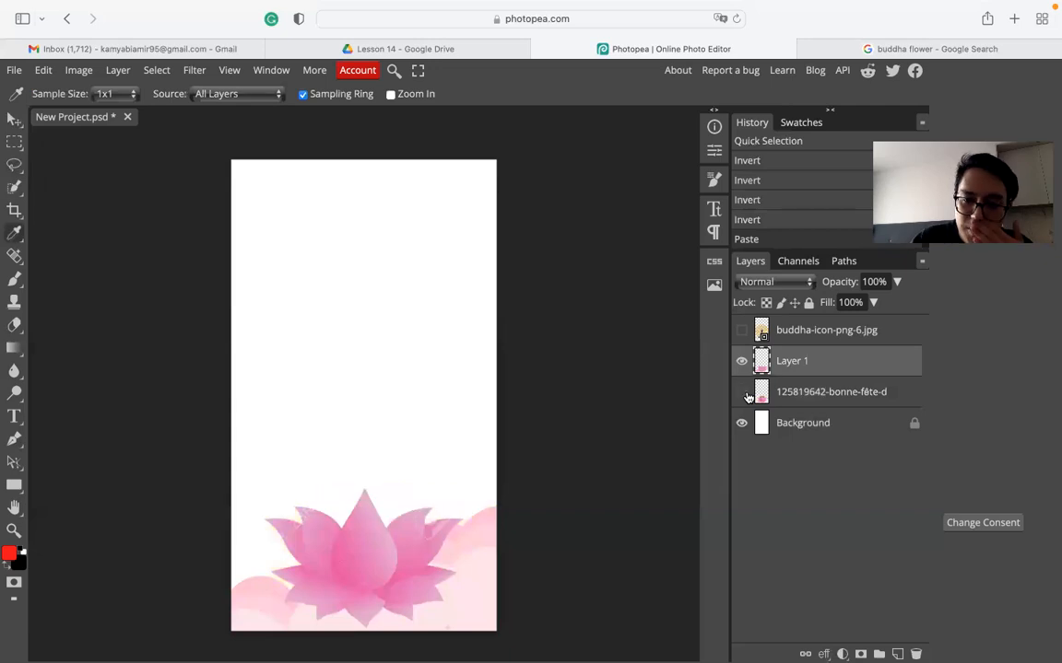
click(743, 393)
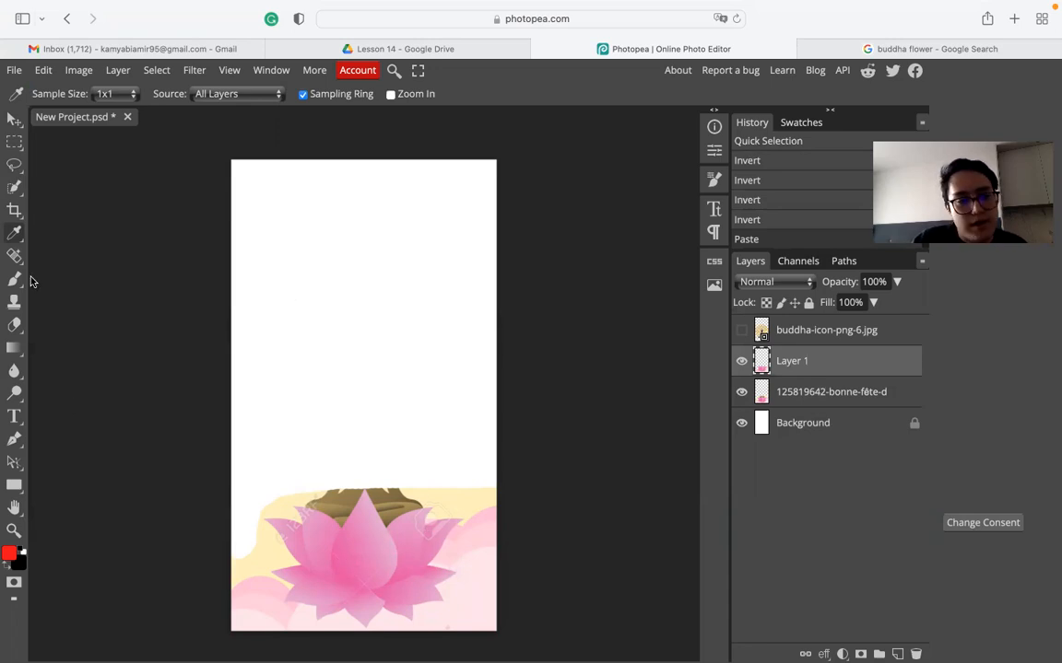
click(12, 189)
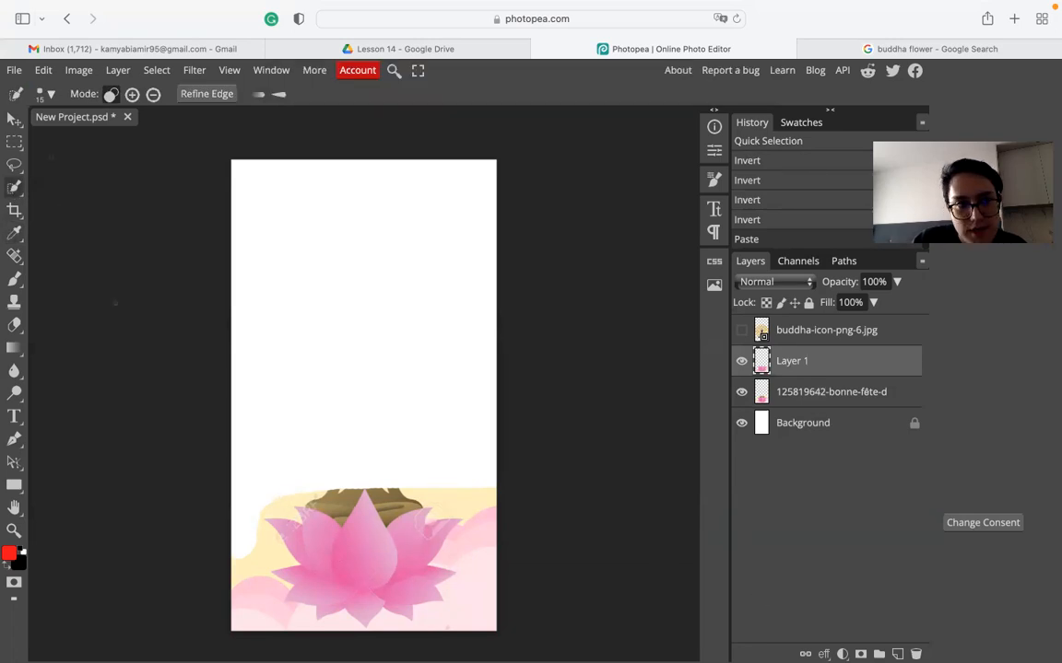
key(v)
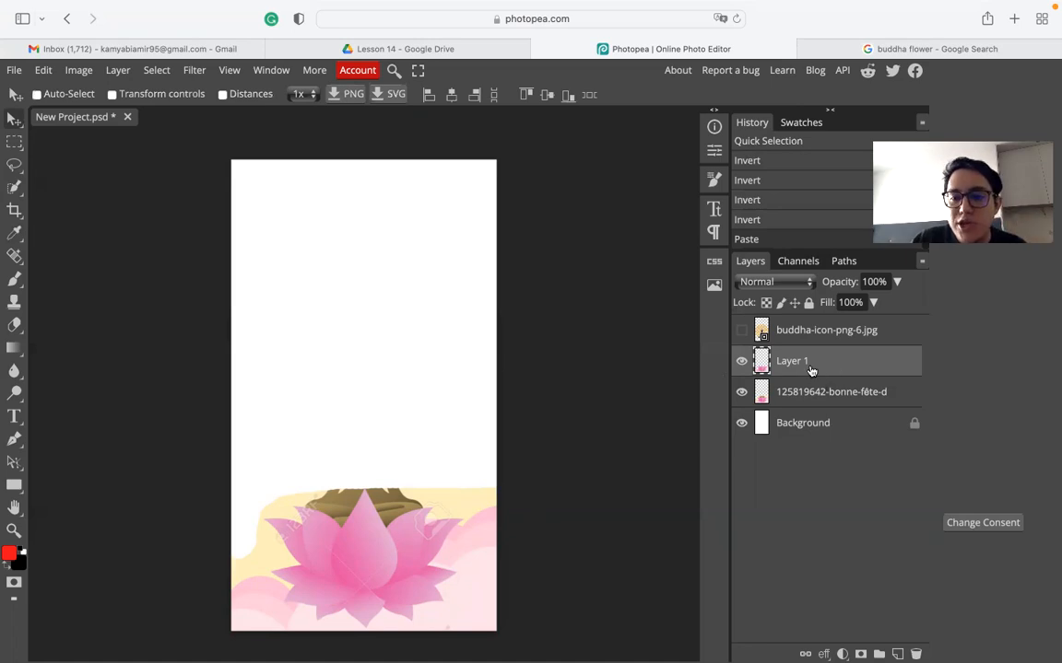
- Delete the original 125819642-bonne-fête lotus layer and check Layer 1 on its own
click(886, 396)
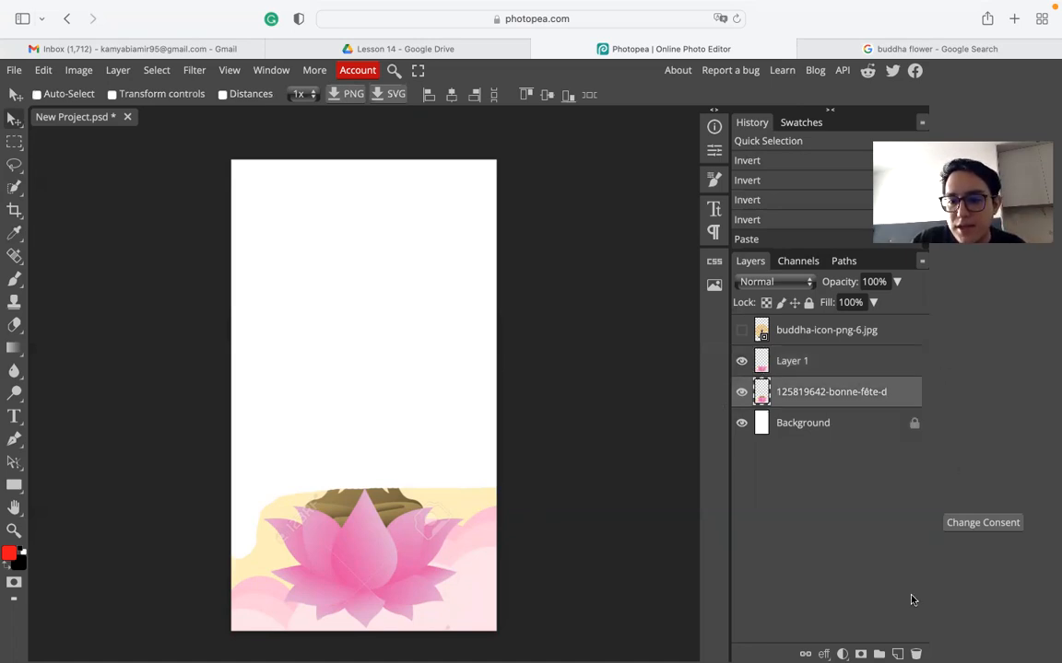
click(915, 653)
click(741, 360)
click(741, 360)
click(489, 532)
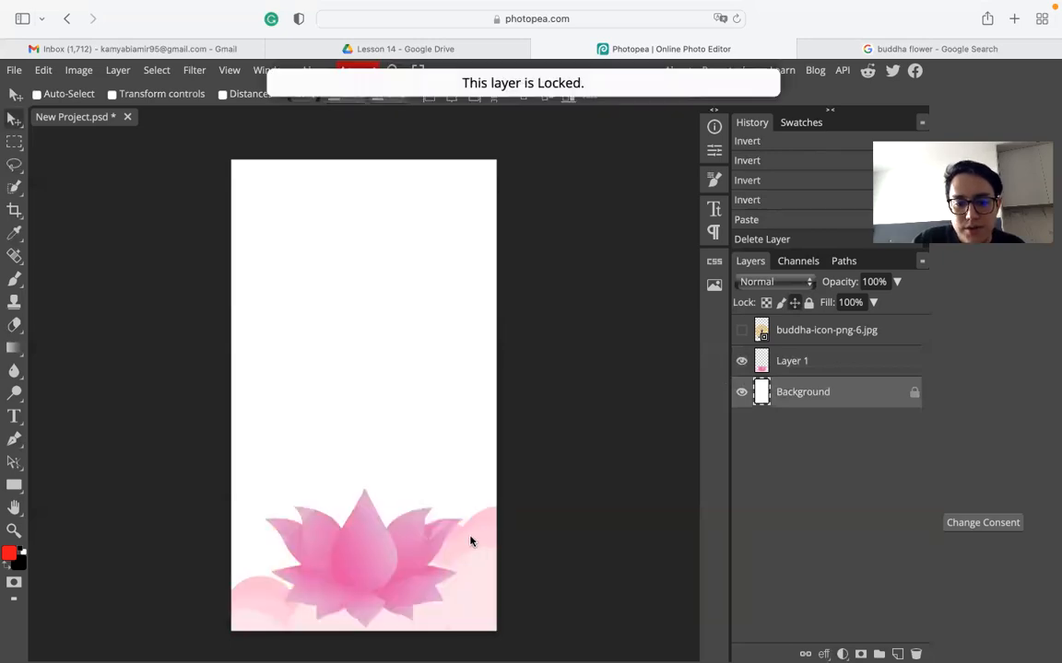
- Show the sunburst Buddha icon again, raise it on the poster, and place it below Layer 1
click(855, 361)
click(823, 334)
click(741, 330)
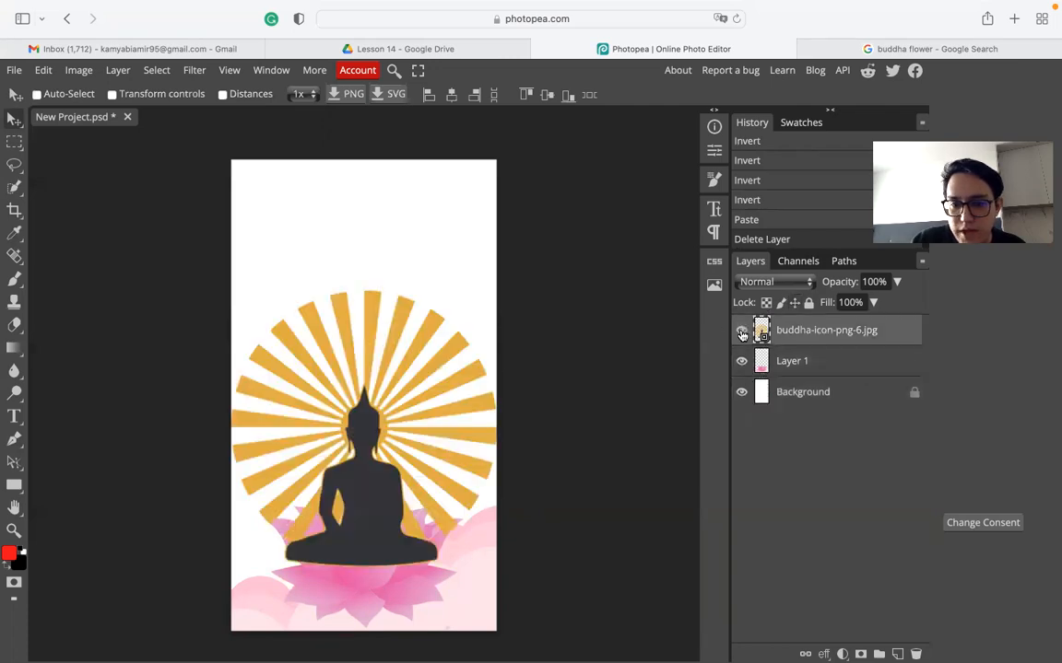
drag(424, 436, 422, 396)
drag(817, 339, 817, 376)
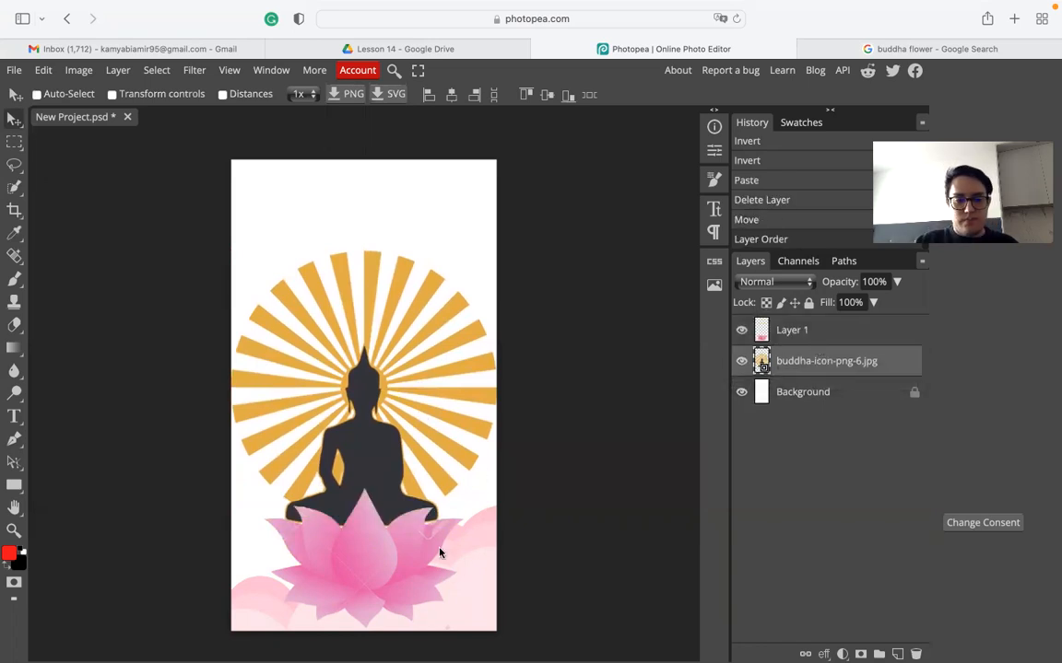
key(super+t)
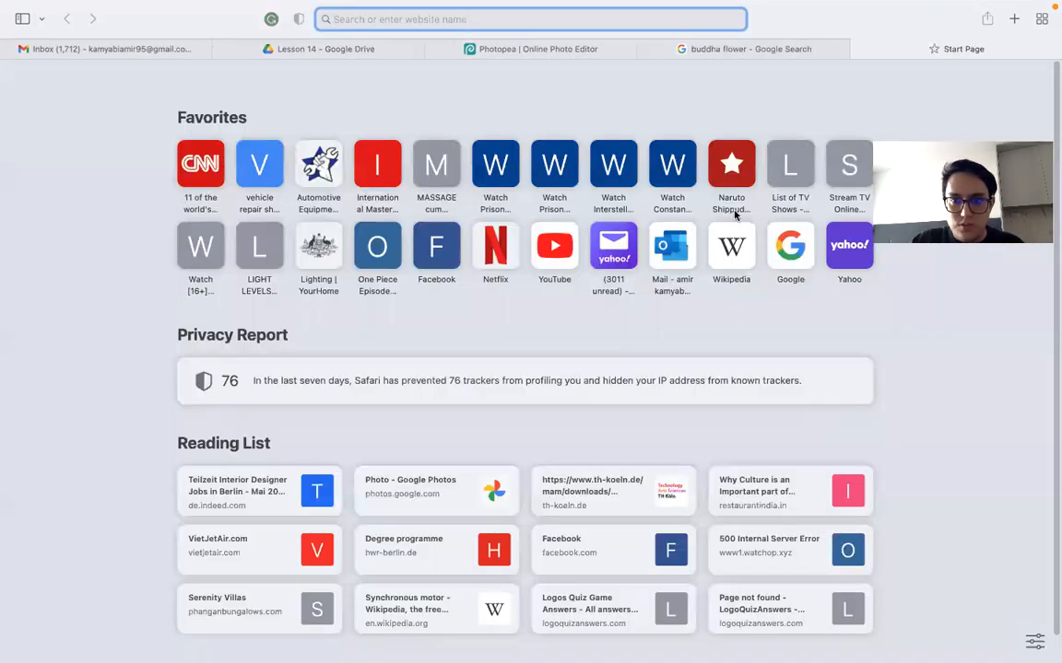
key(super+w)
click(557, 48)
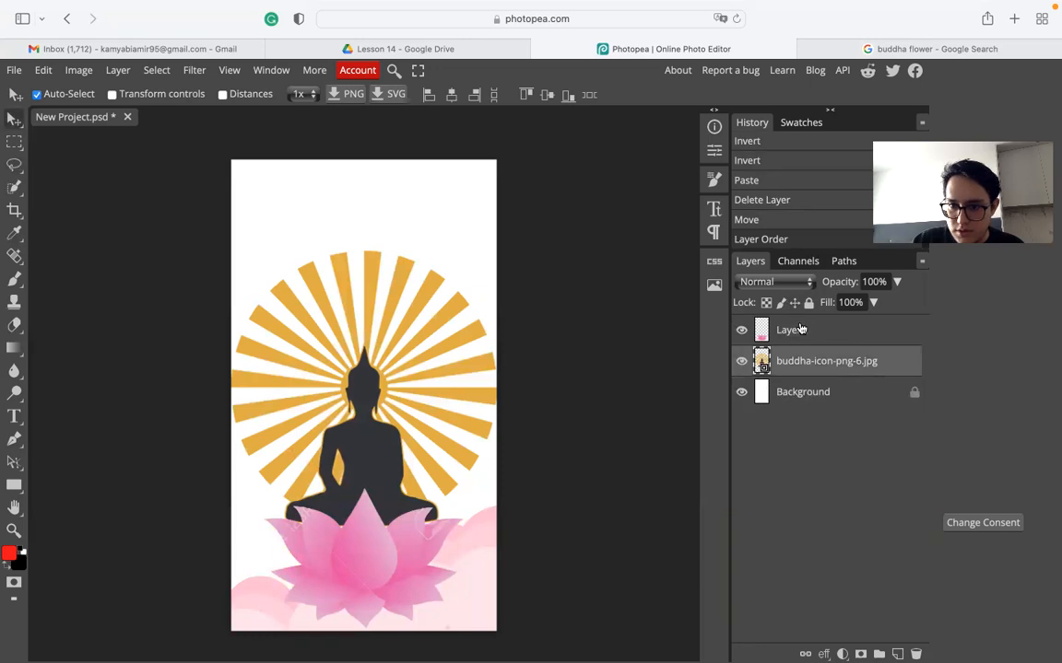
- Scale the lotus Layer 1 to about 111% and settle it along the poster bottom
click(838, 329)
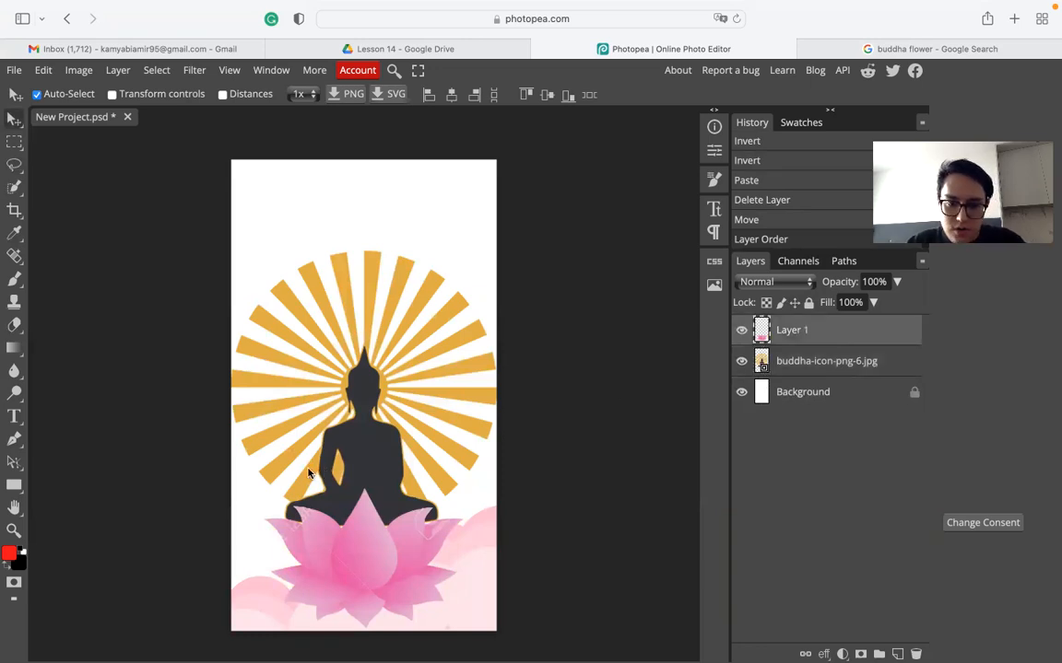
key(super+alt+t)
drag(128, 488, 79, 475)
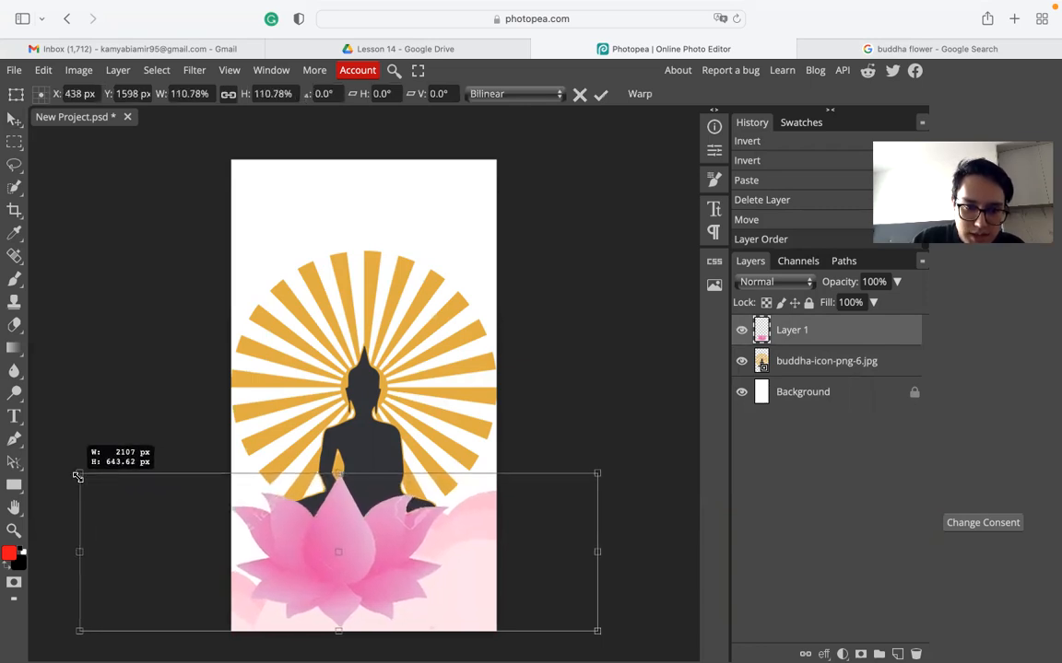
drag(355, 562, 377, 569)
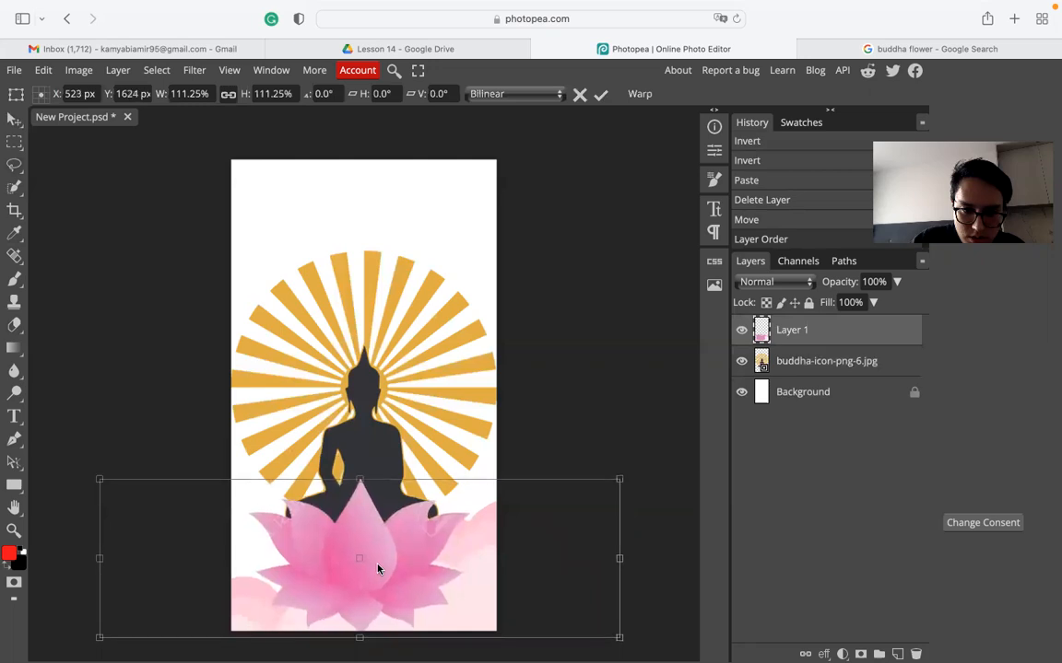
key(Return)
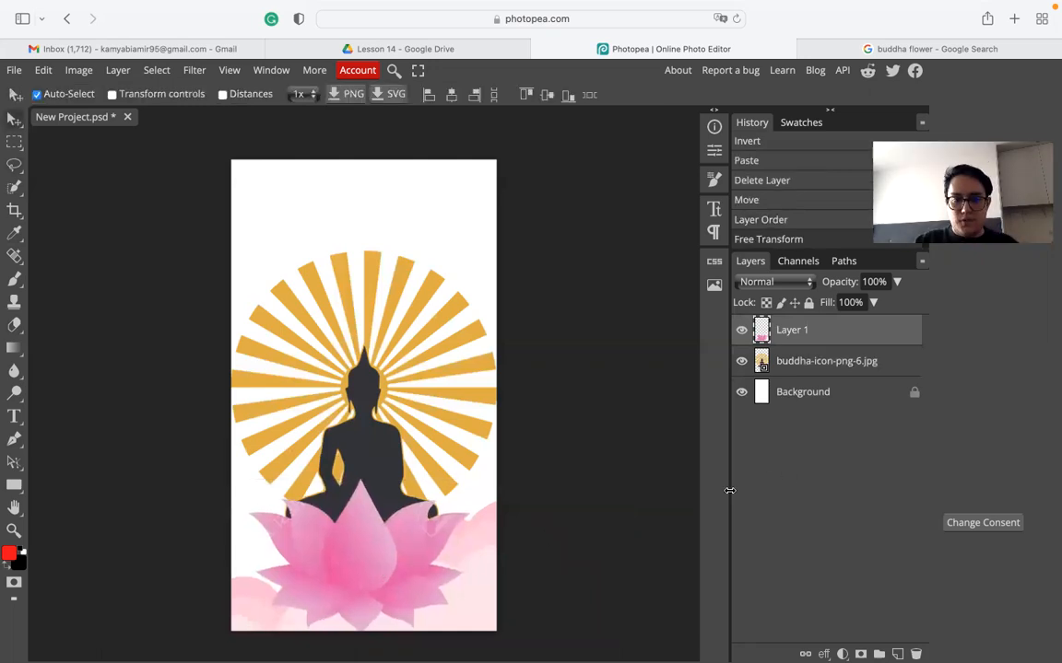
click(848, 393)
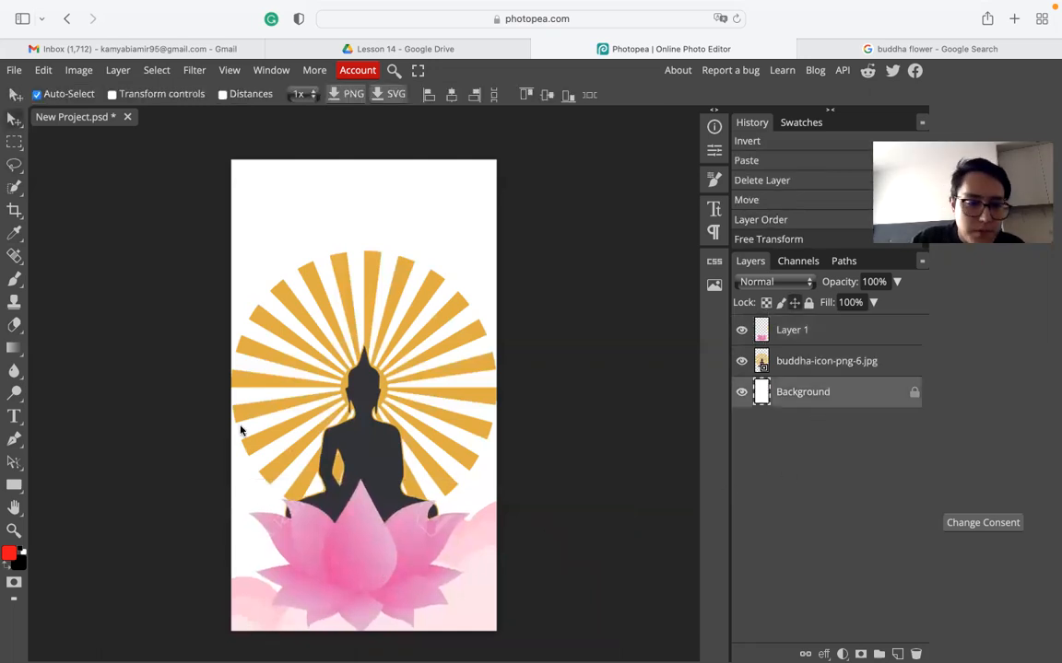
- Set the Gradient tool's starting colour stop to pale pink
click(14, 348)
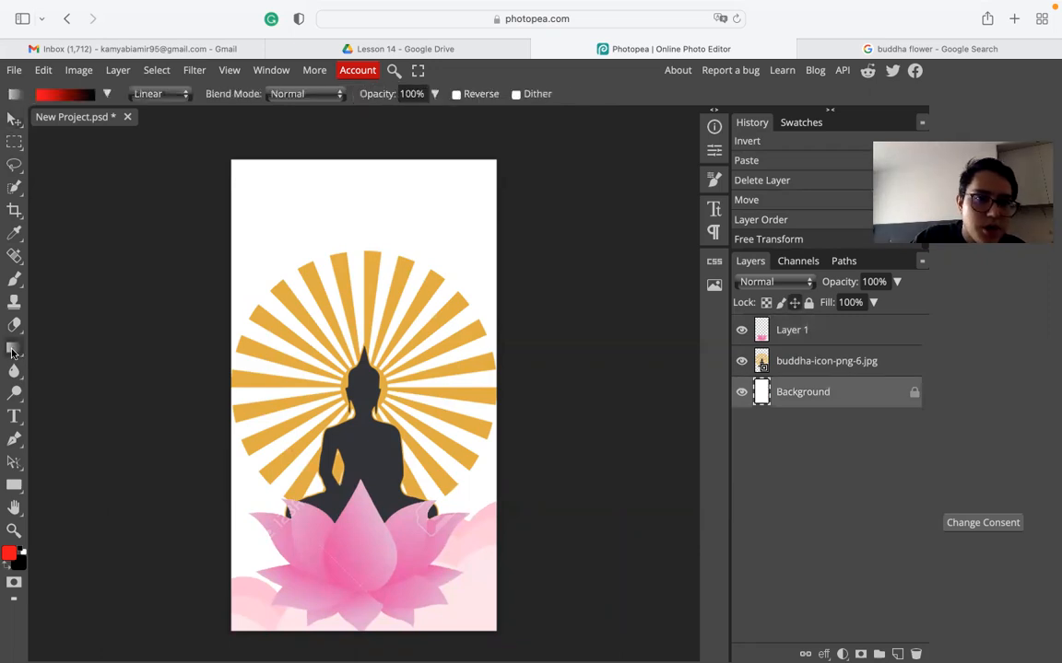
click(69, 94)
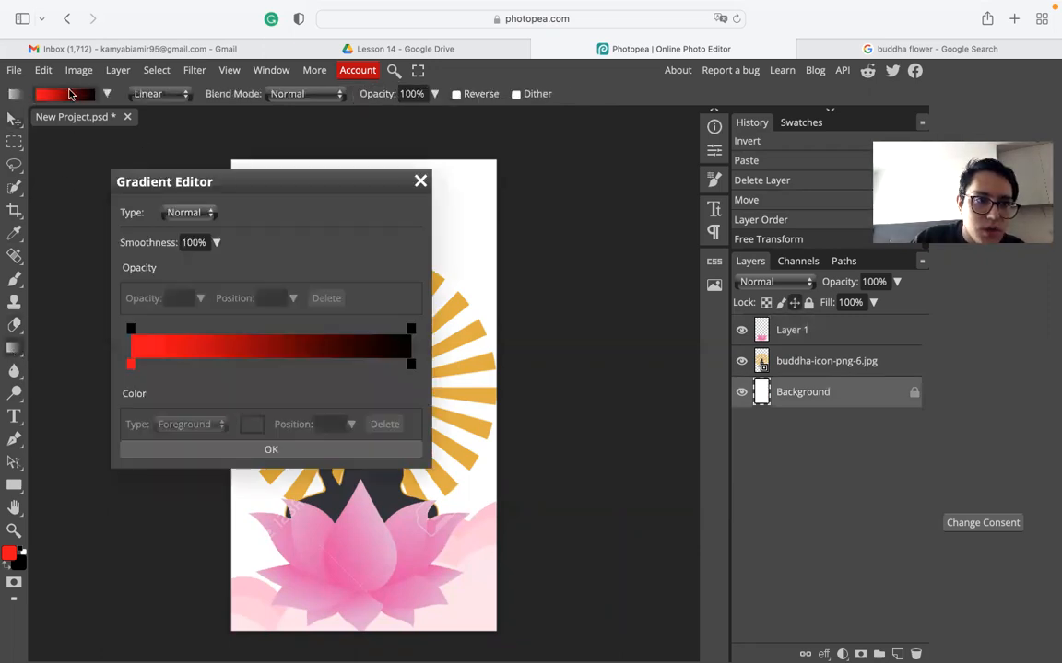
click(130, 364)
click(252, 423)
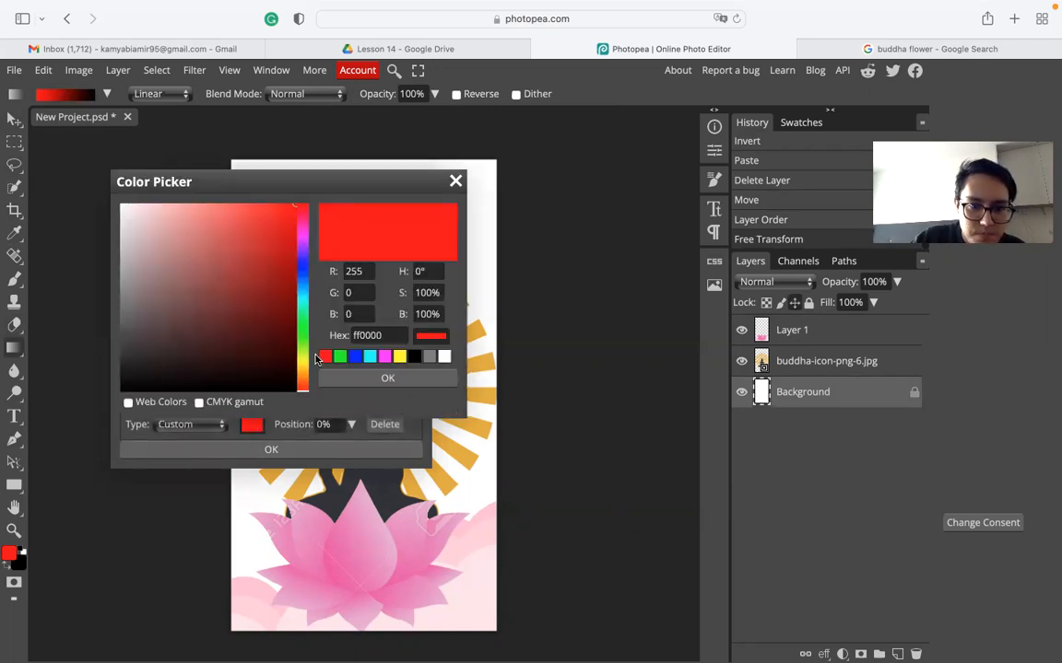
click(384, 357)
mouse_move(209, 242)
mouse_down()
mouse_move(180, 213)
mouse_move(142, 219)
mouse_move(155, 215)
mouse_up()
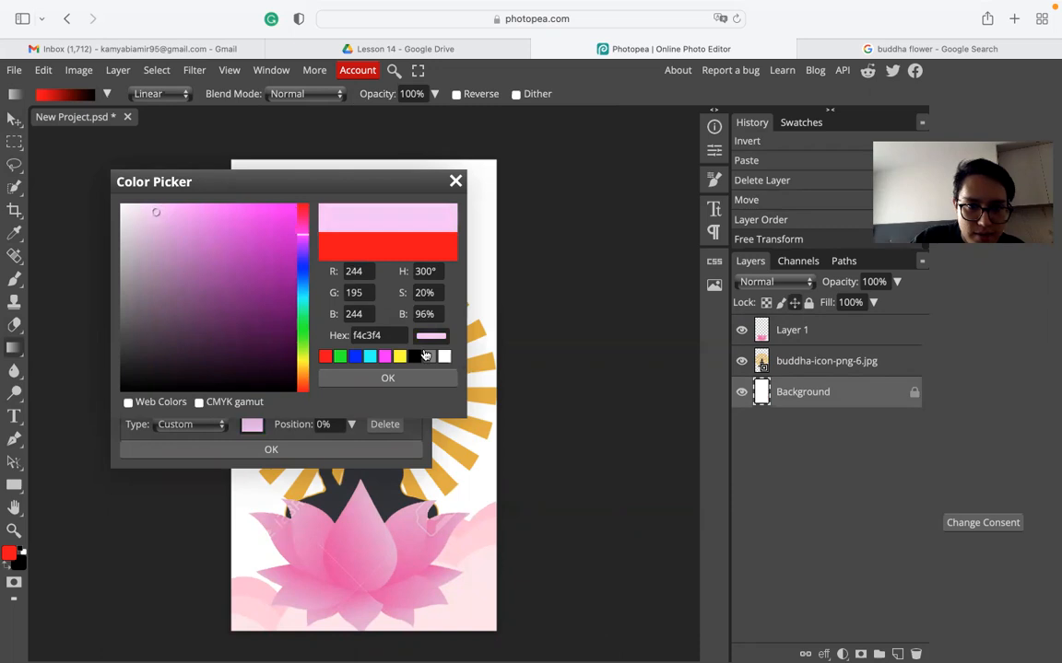
click(387, 378)
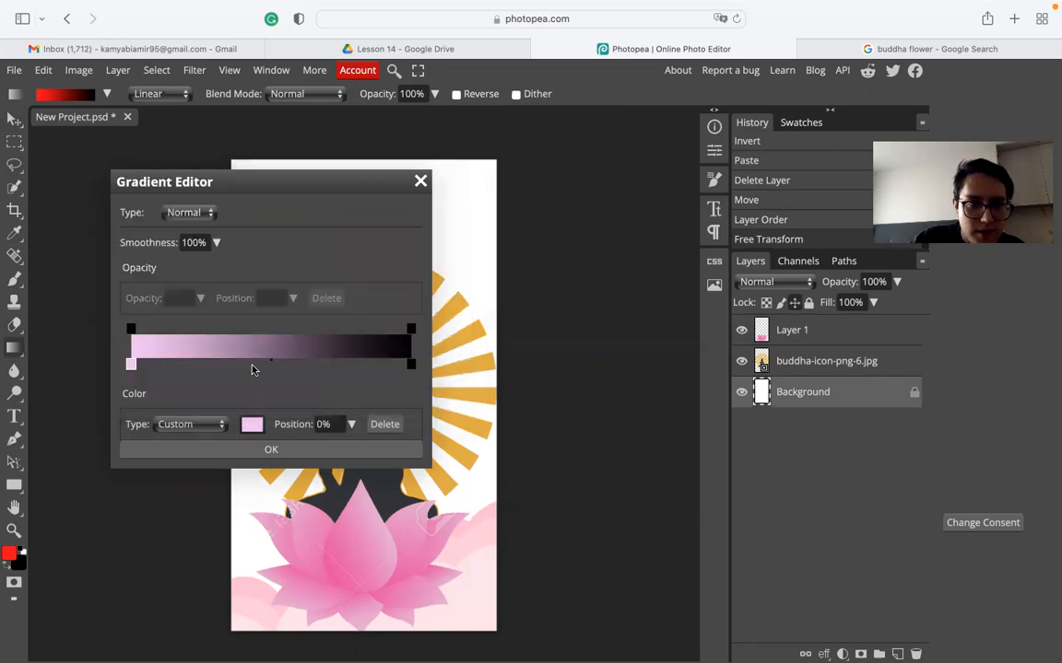
- Set the ending stop to a soft gold sampled from the sunburst rays and accept the gradient
click(411, 364)
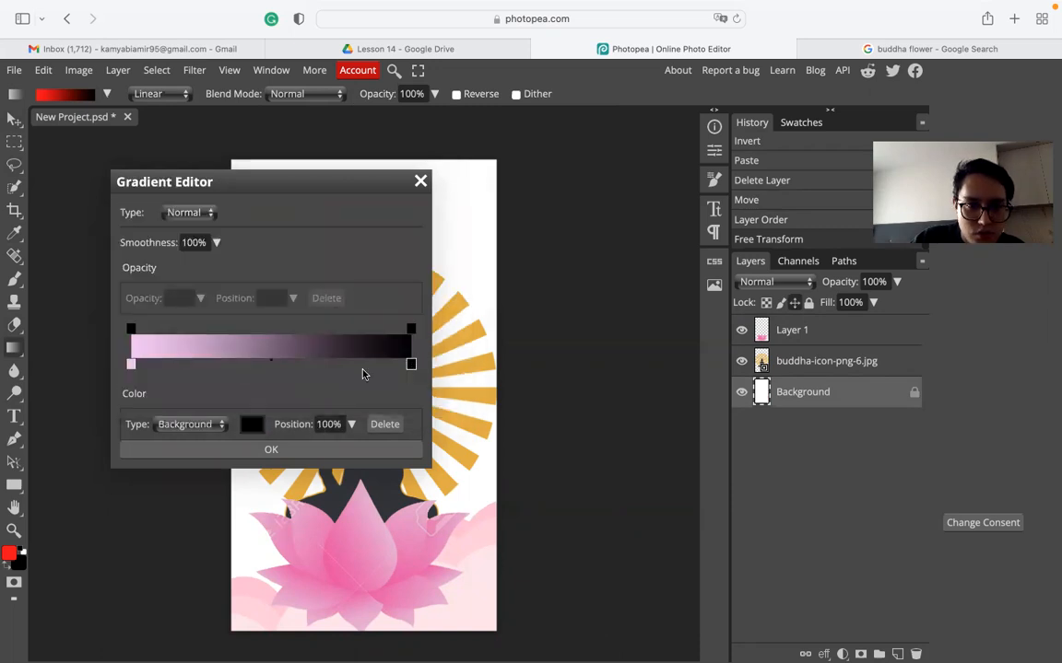
click(249, 424)
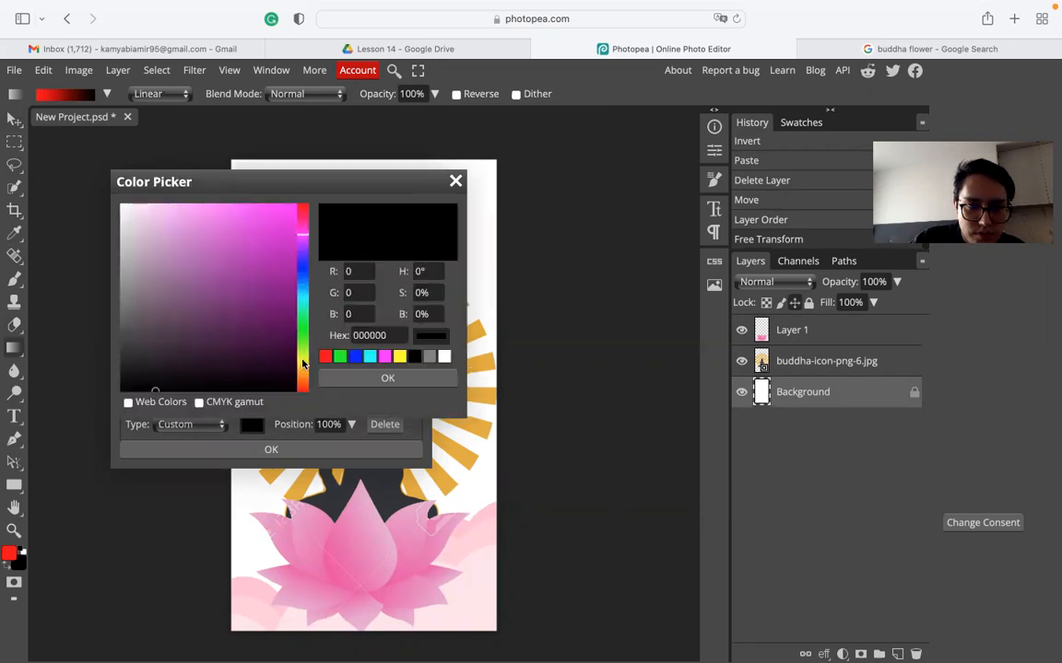
click(448, 483)
mouse_move(236, 219)
mouse_down()
mouse_move(207, 218)
mouse_move(213, 211)
mouse_up()
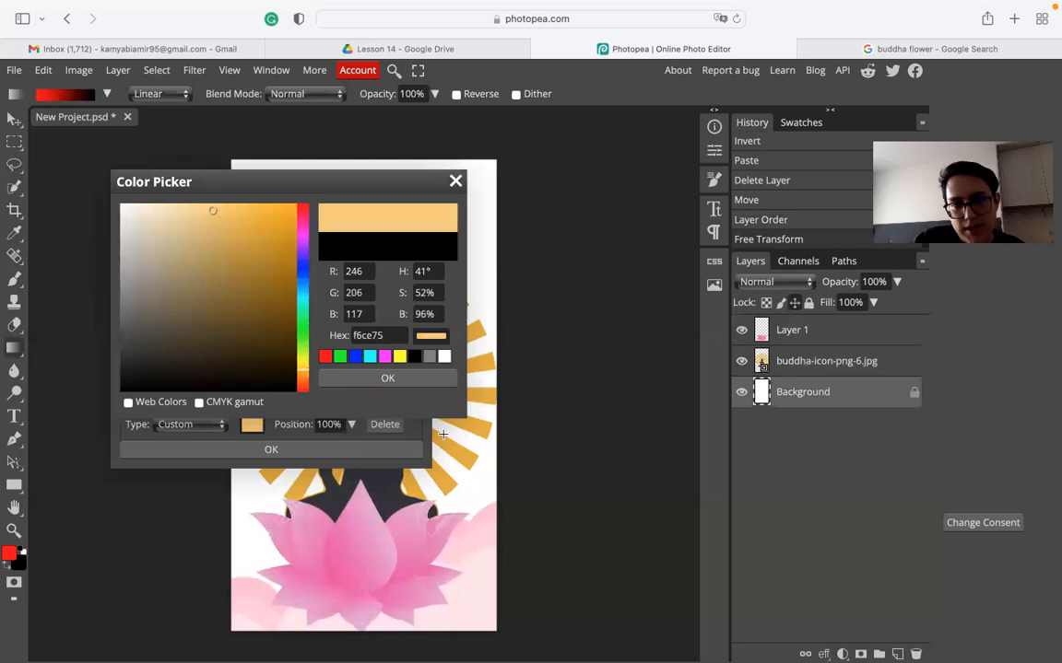
click(395, 381)
click(271, 449)
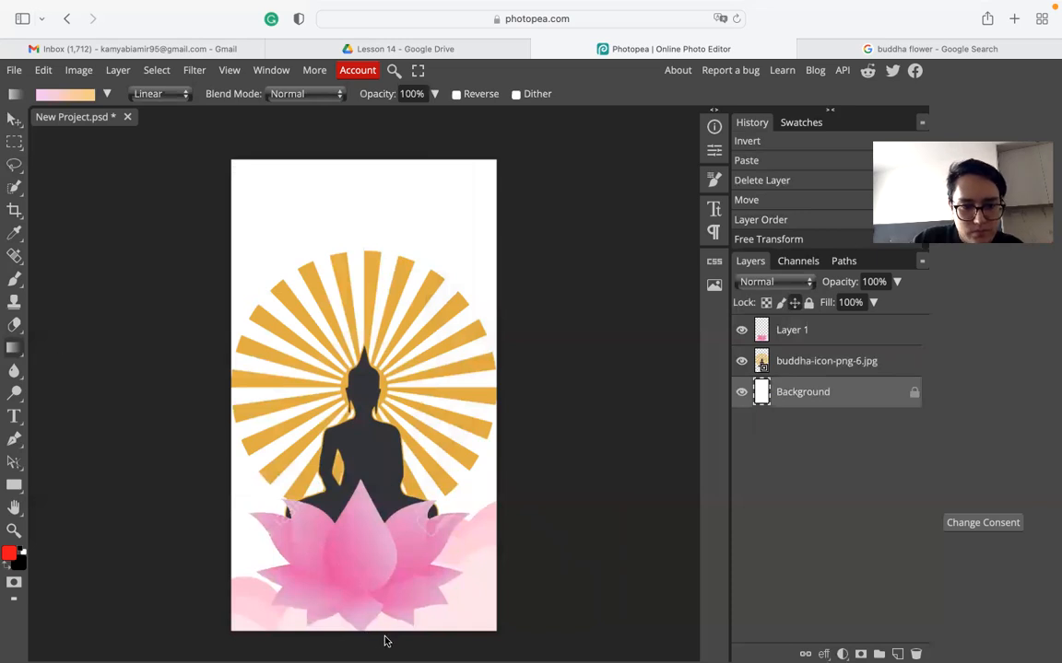
- Drag the gradient upward on the Background: soft gold at top, pale pink at bottom
drag(342, 564, 343, 164)
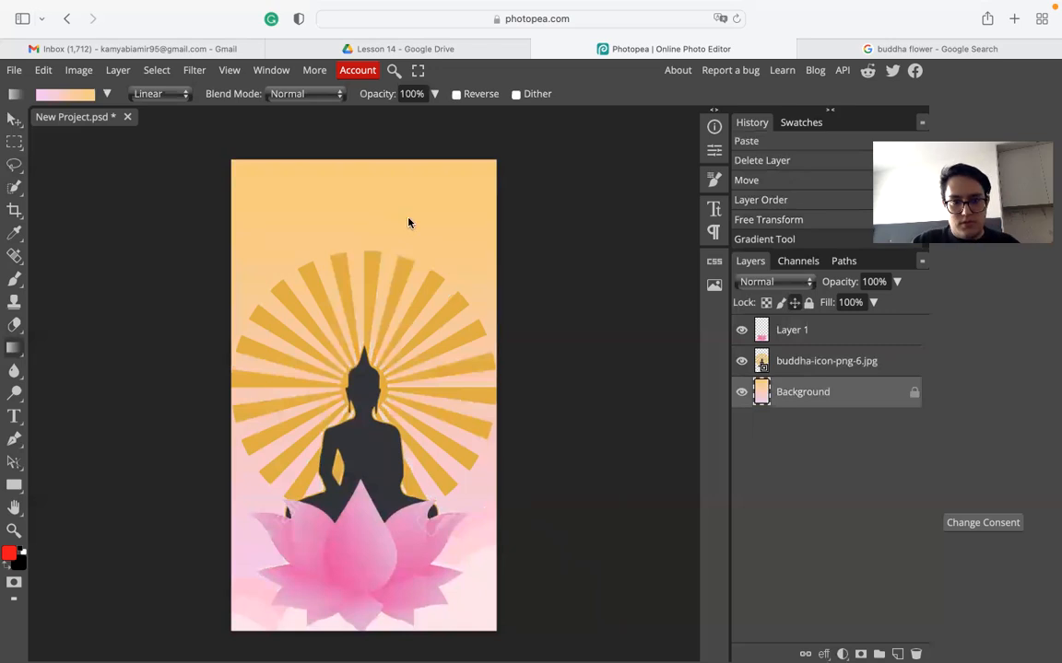
key(ctrl+z)
drag(355, 525, 365, 115)
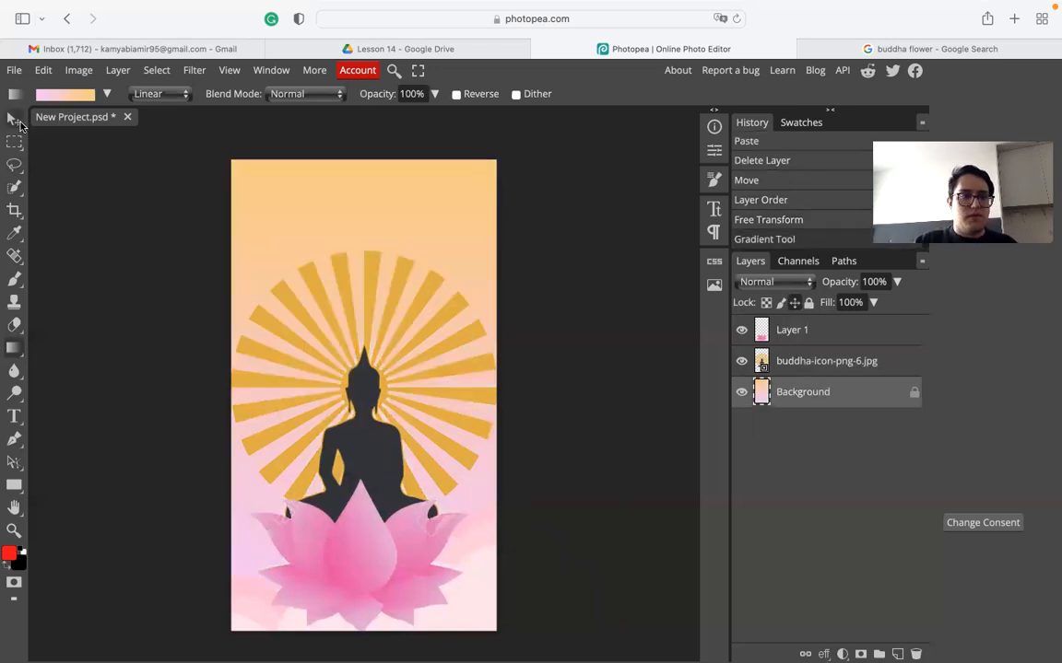
- Draw an empty text box at the poster's top-left with the Type tool, then switch to the desktop
click(14, 119)
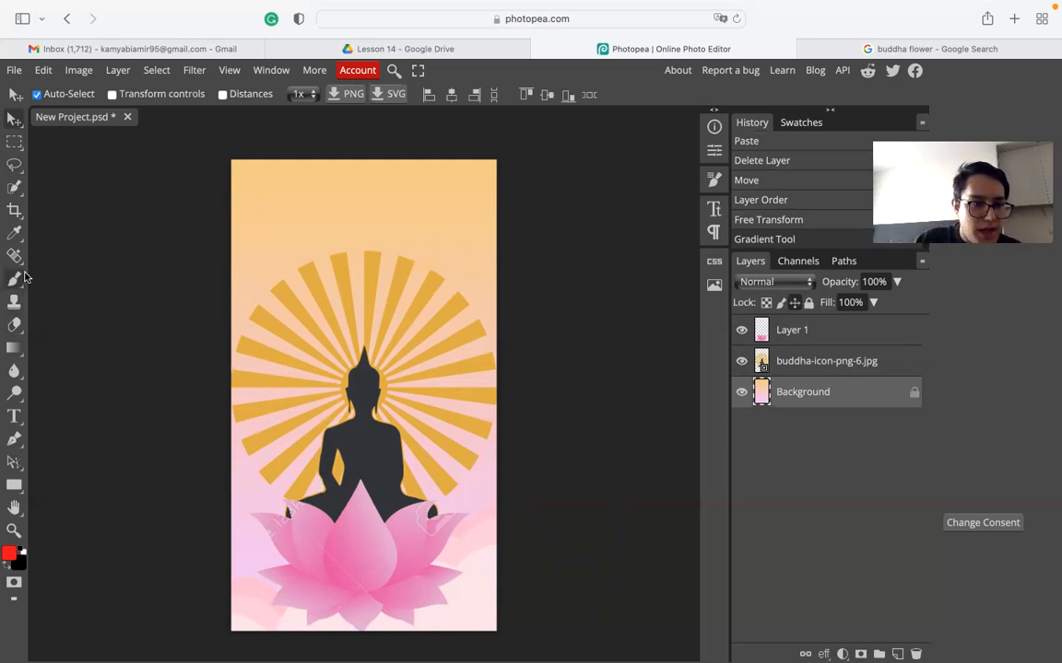
key(t)
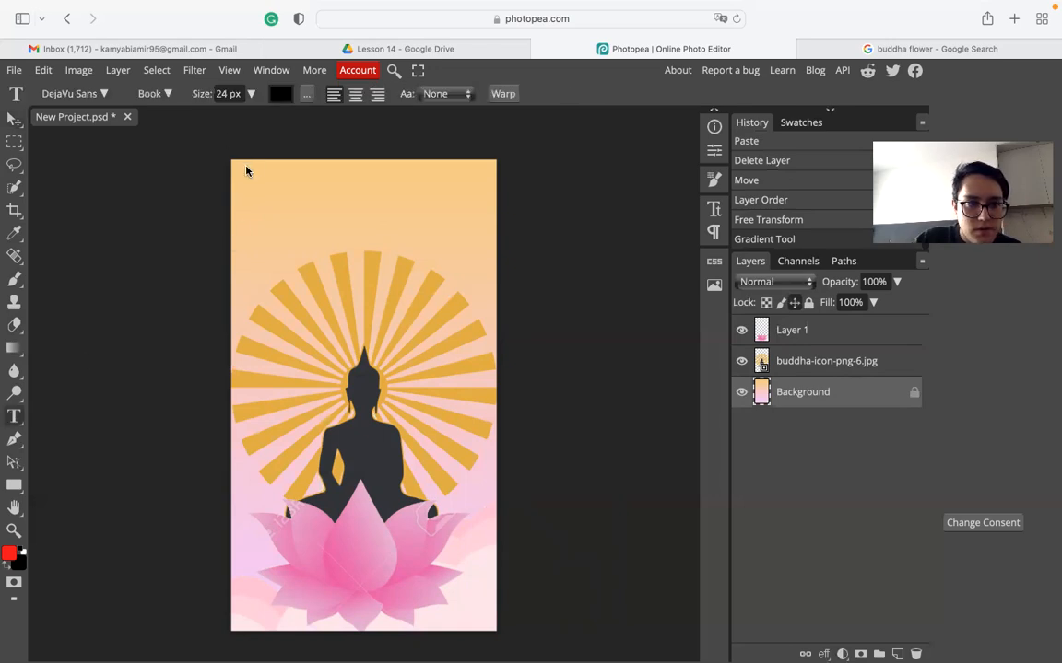
drag(243, 170, 419, 228)
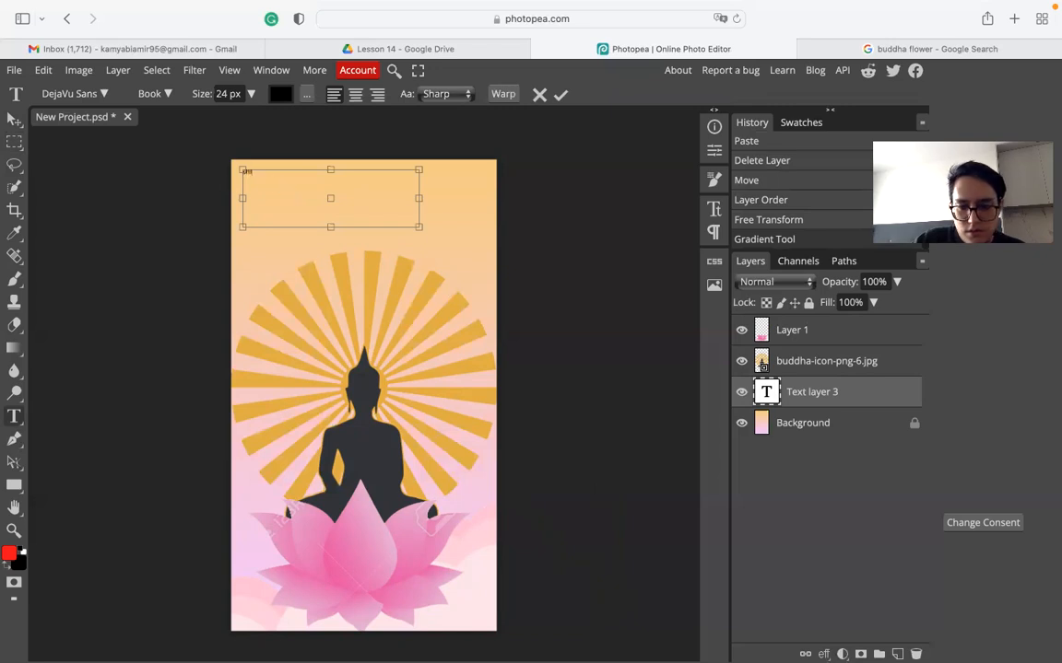
key(ctrl+Left)
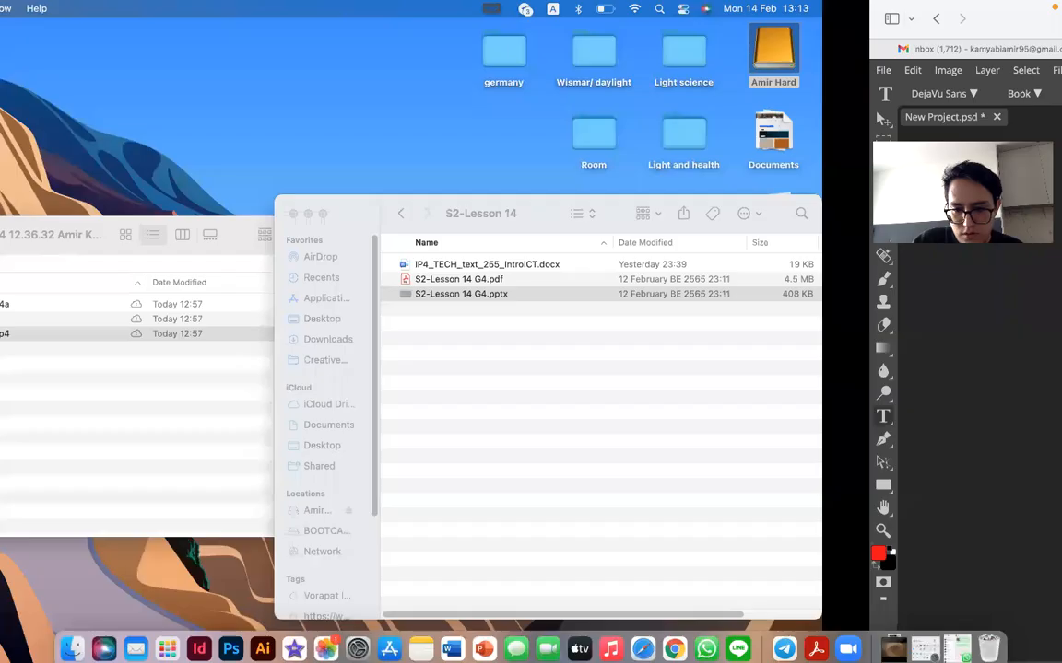
- Copy the Māgha Pūjā bullet from slide 2 of the S2-Lesson 14 G4 deck, then return to Photopea
click(495, 636)
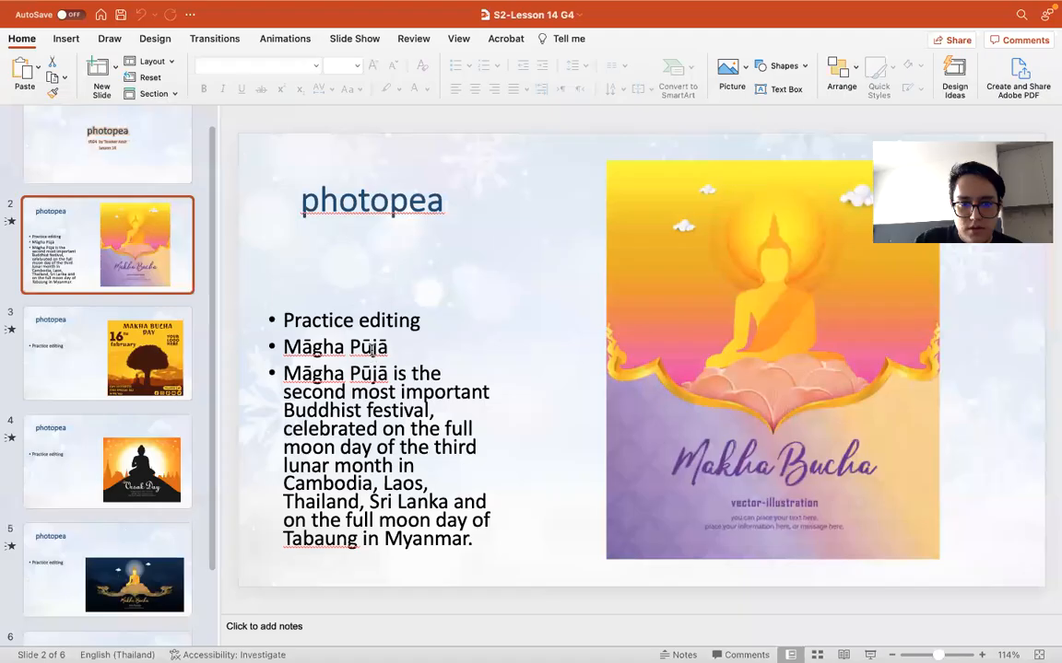
click(387, 348)
triple_click(387, 348)
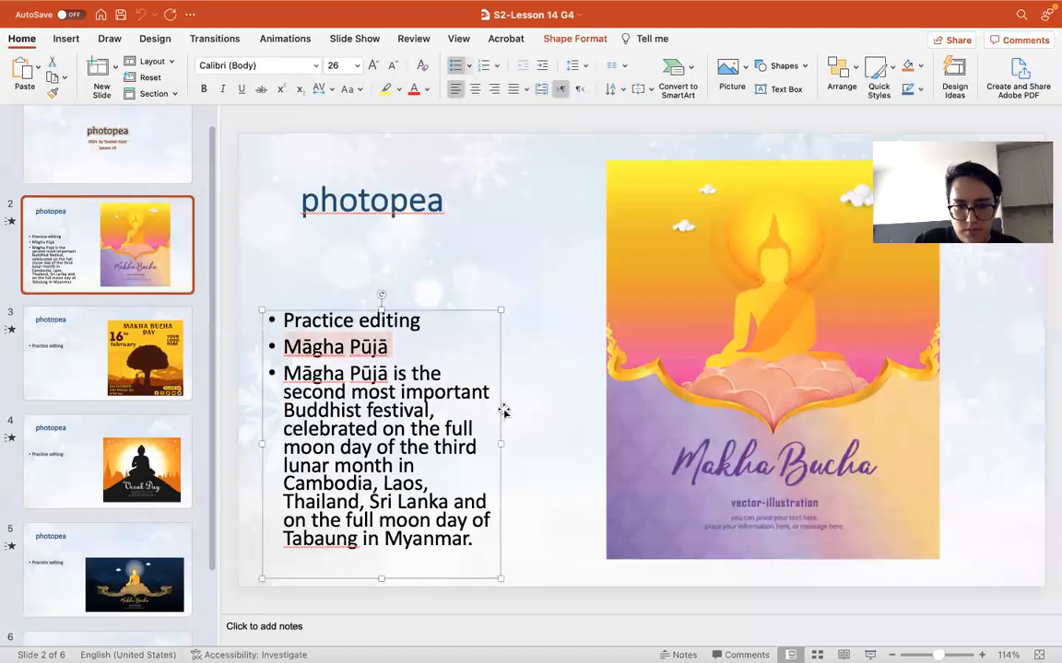
key(ctrl+Left)
key(ctrl+Right)
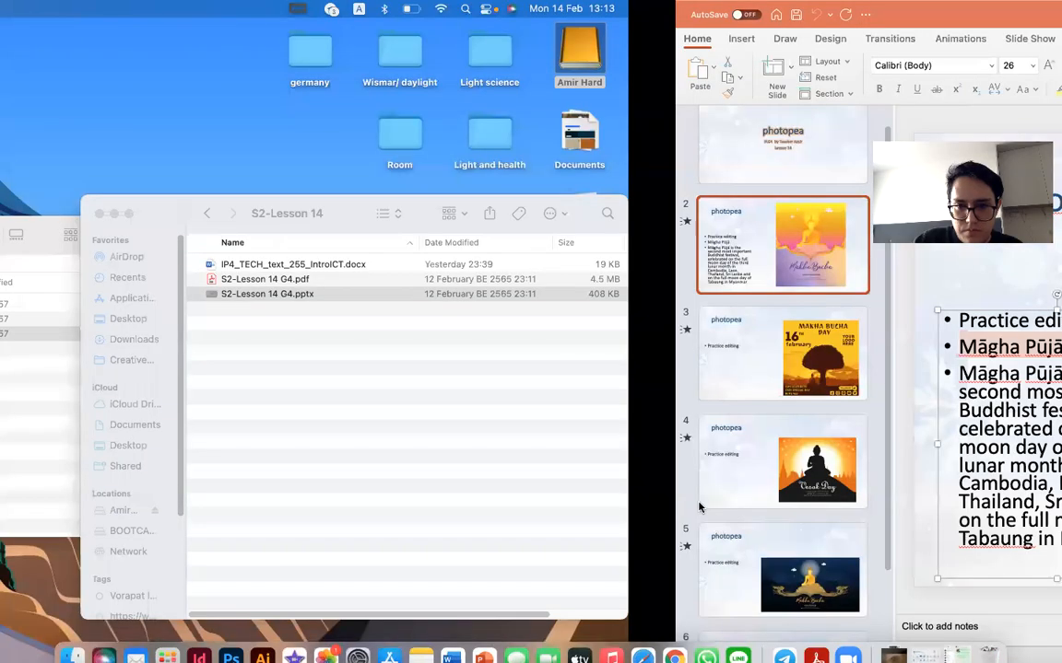
key(ctrl+Right)
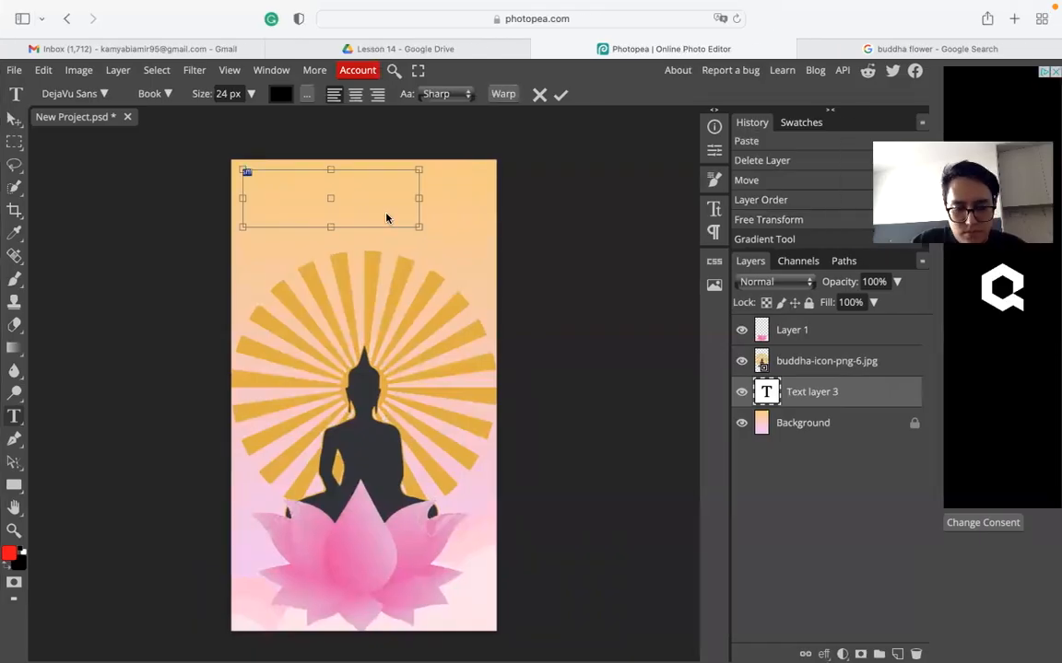
- Paste the Māgha Pūjā text onto the poster and move it down and to the right
key(super+v)
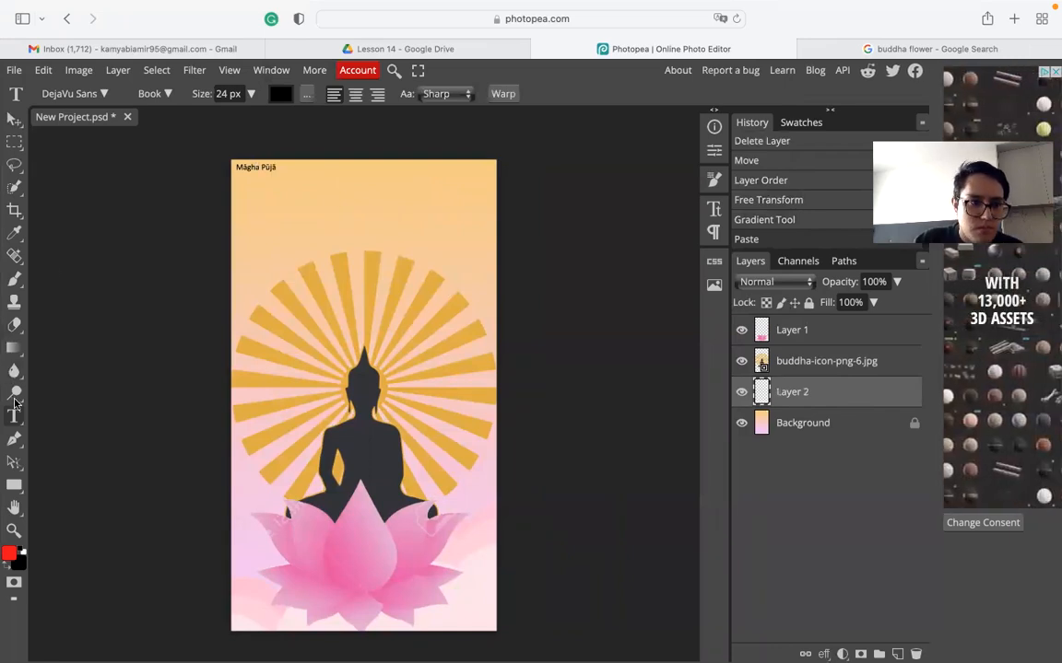
click(258, 169)
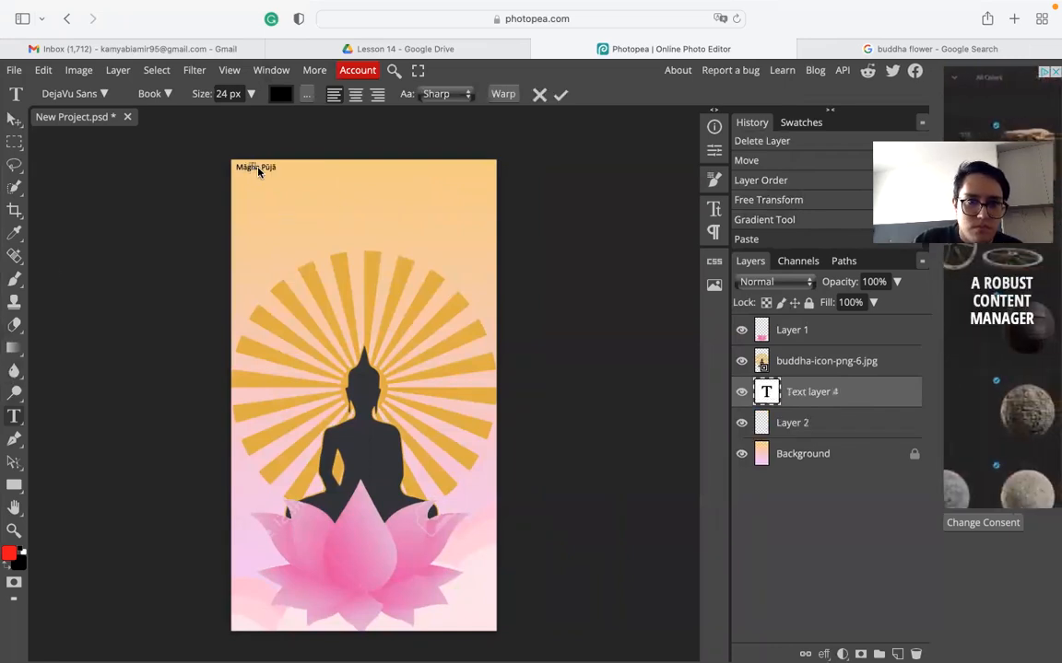
click(15, 118)
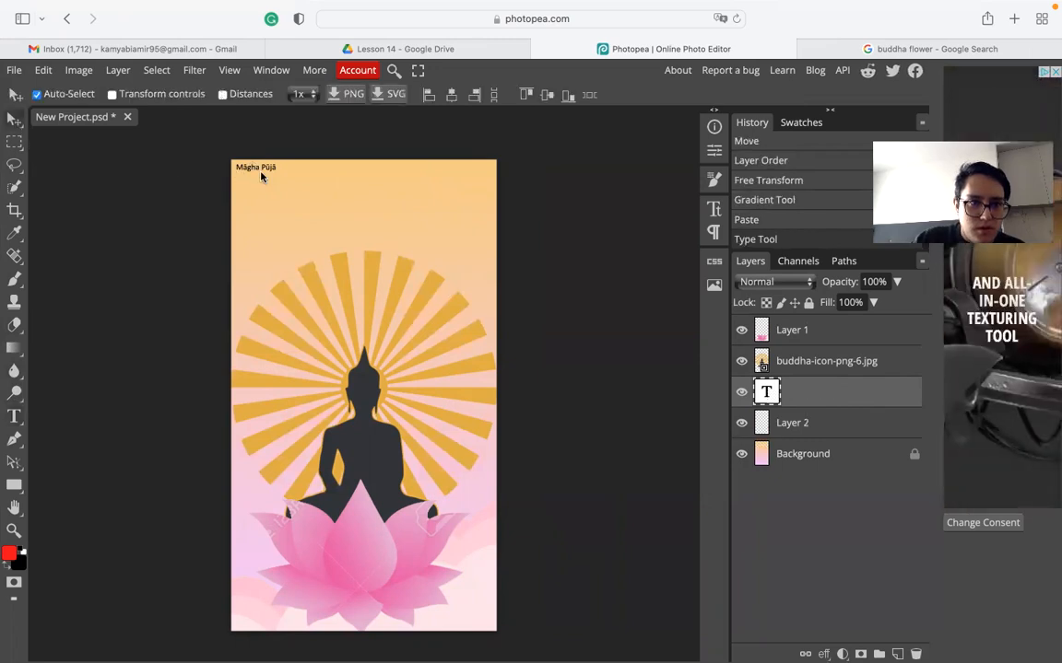
drag(258, 175, 279, 214)
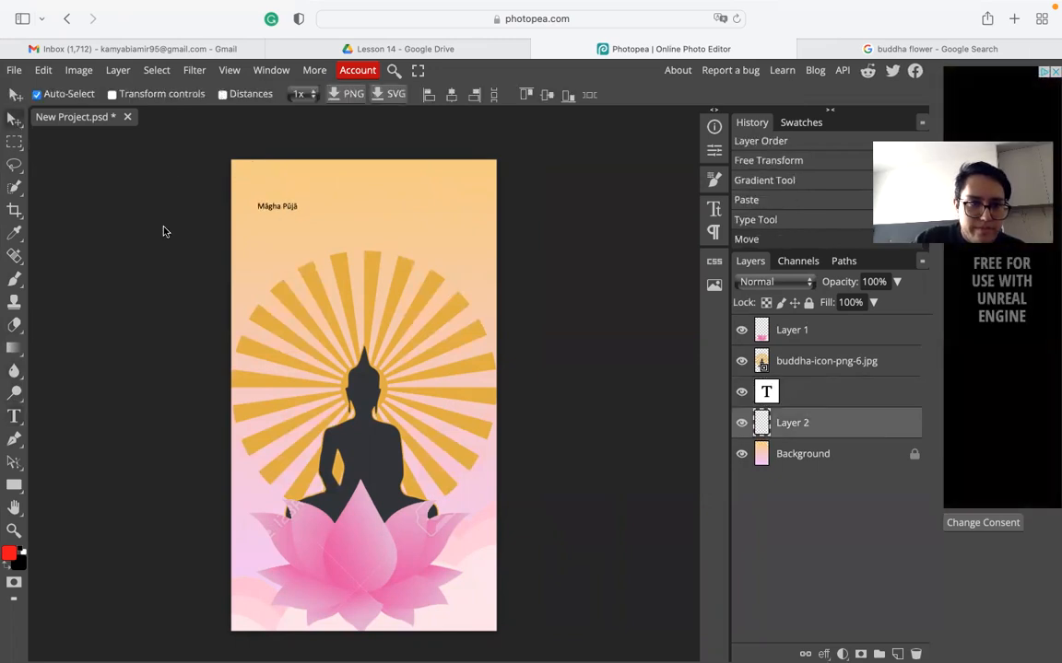
- Delete the empty and leftover text layers from the Layers panel
click(14, 417)
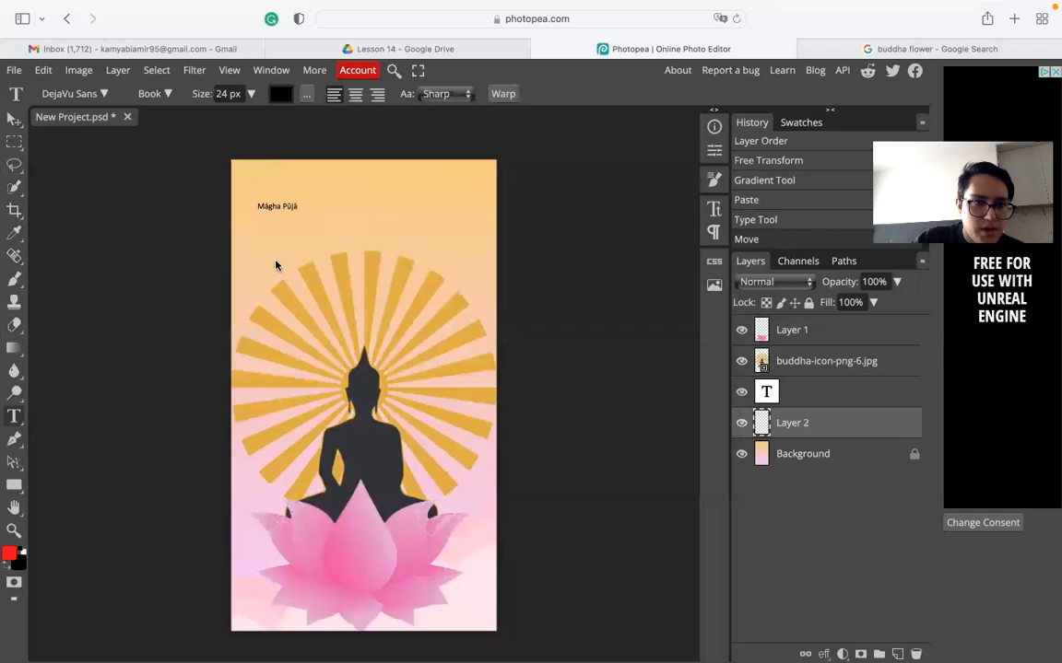
click(267, 210)
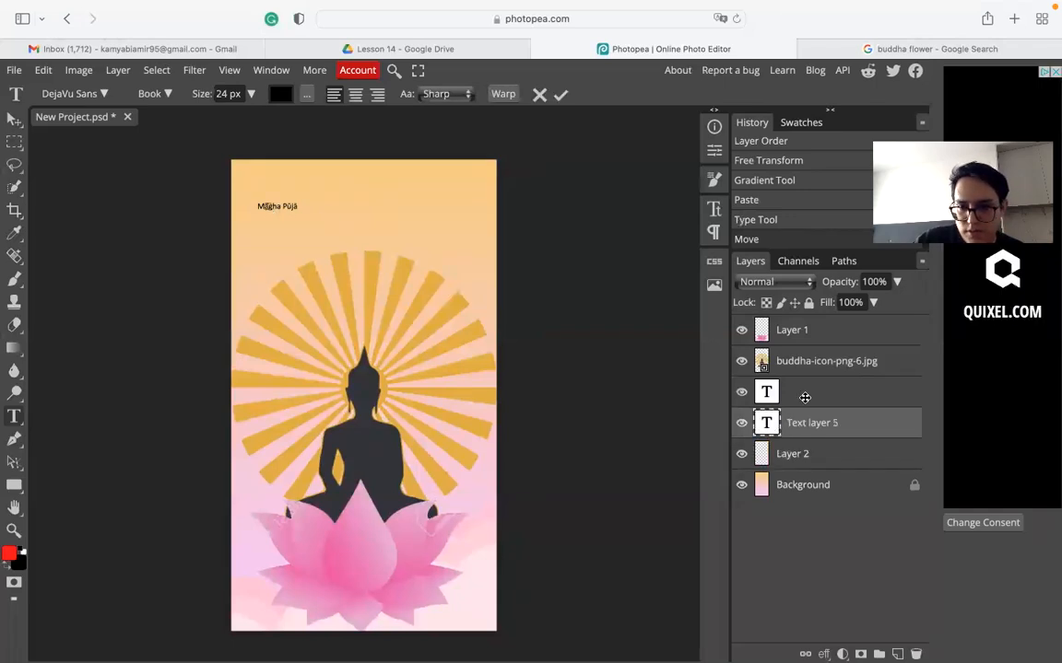
click(811, 393)
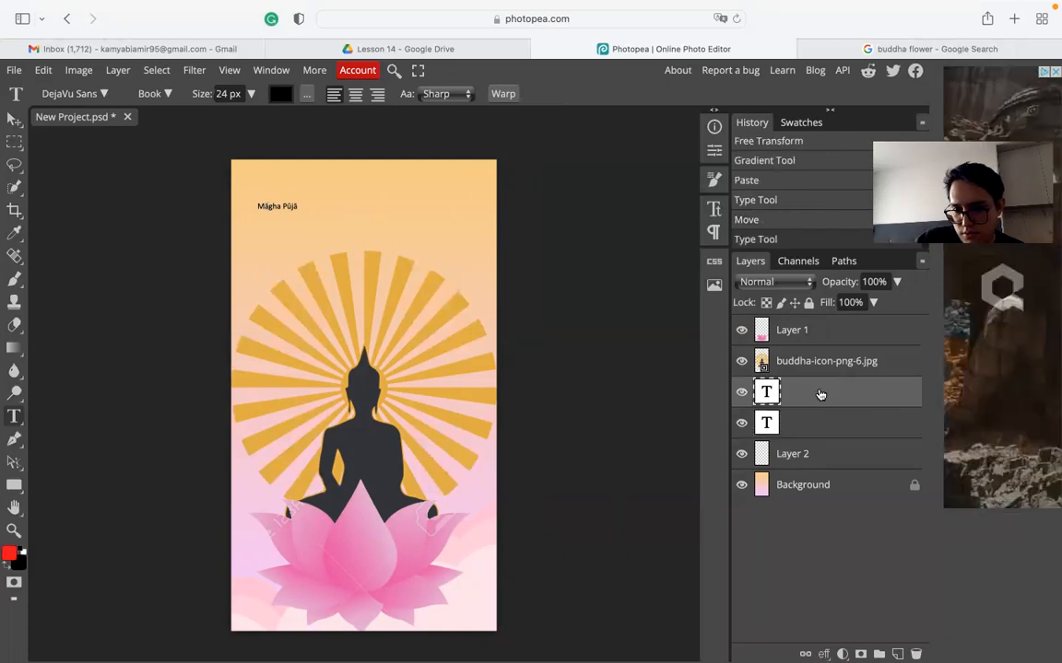
click(824, 426)
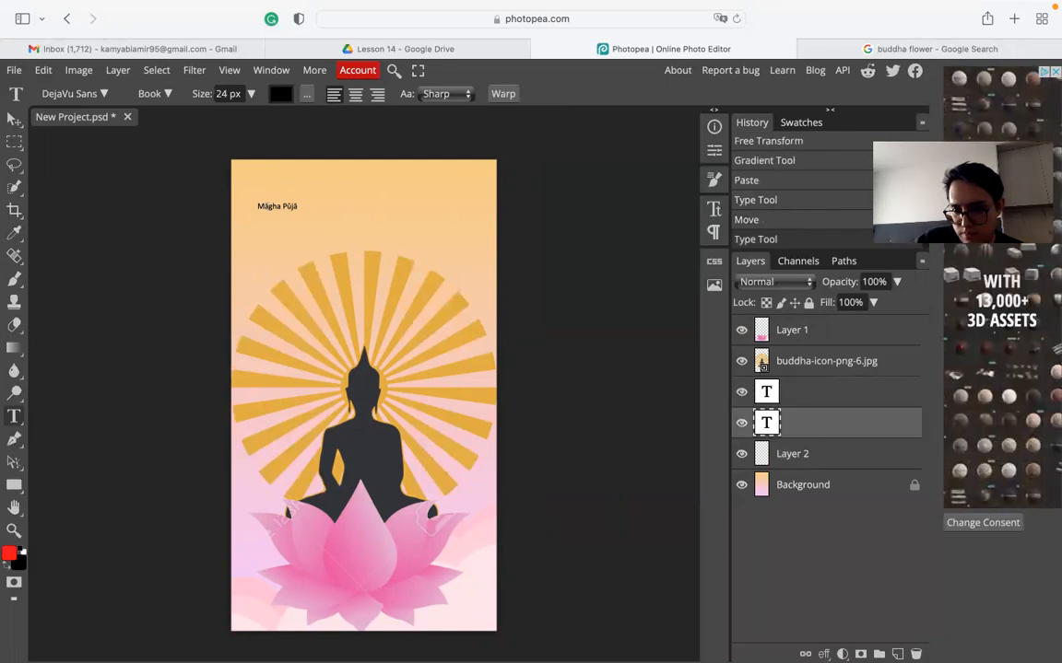
key(Delete)
click(786, 398)
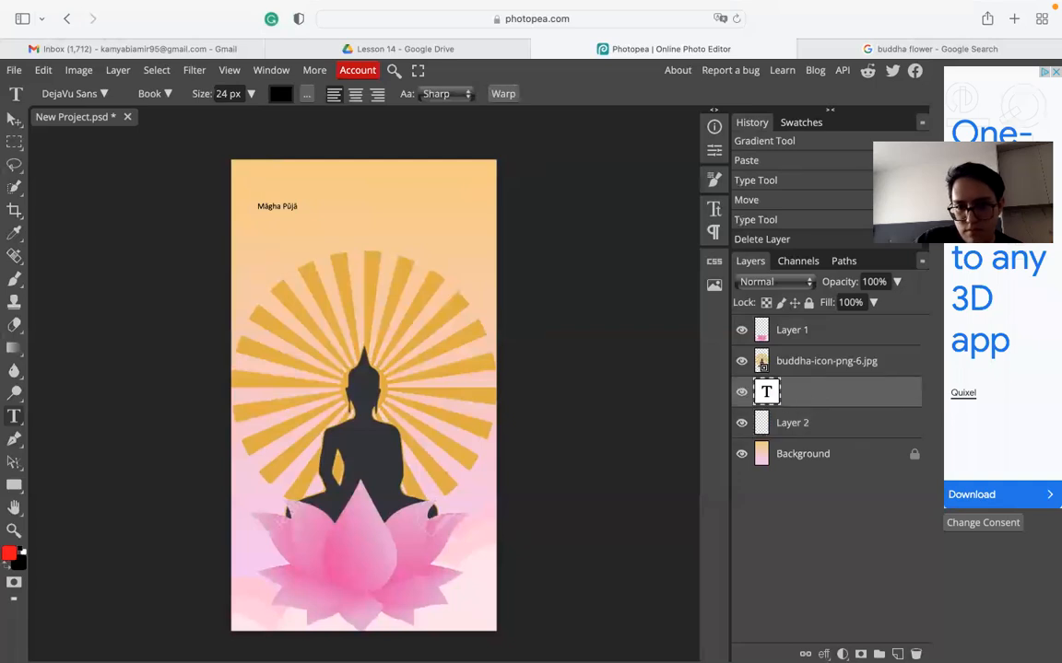
key(Delete)
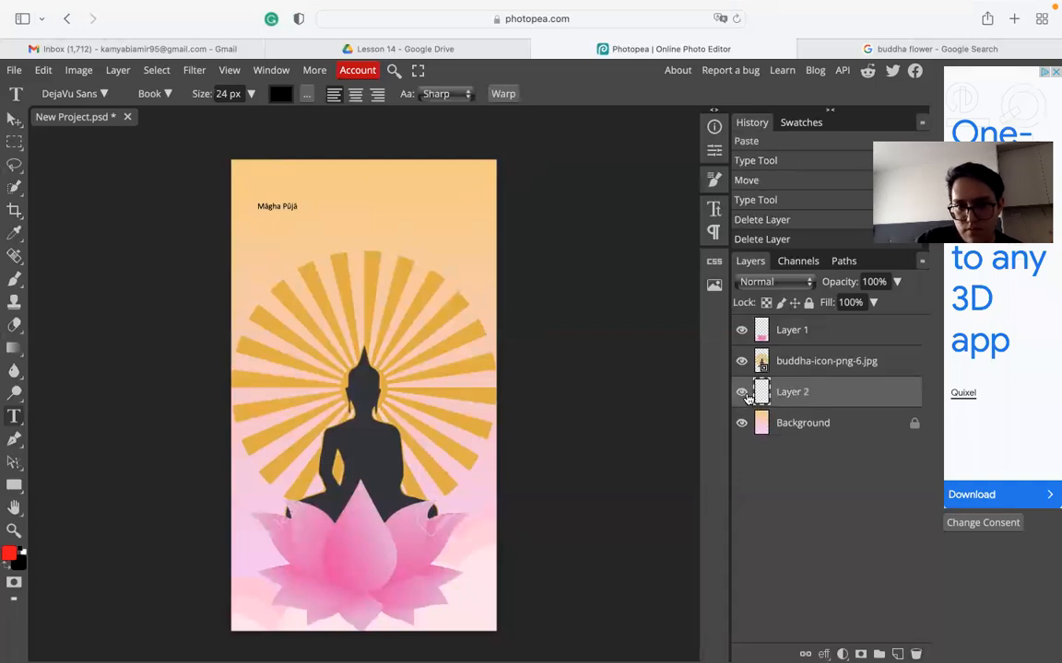
- Show the Layer 2 caption again, discard the new empty text layer, and open Layer 2's Layer Style
click(748, 397)
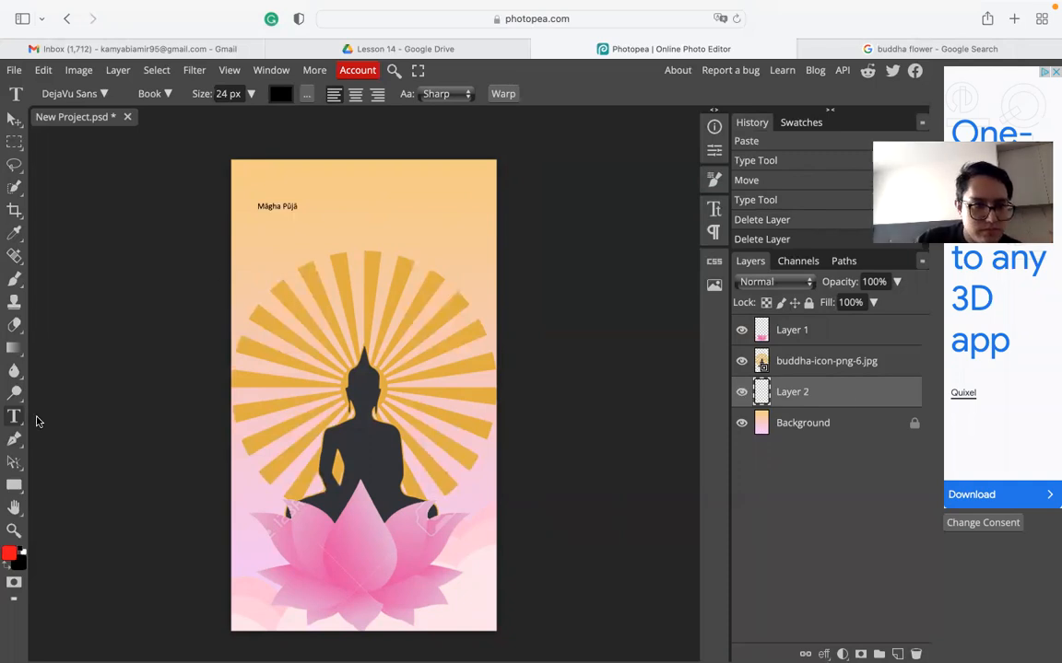
click(278, 206)
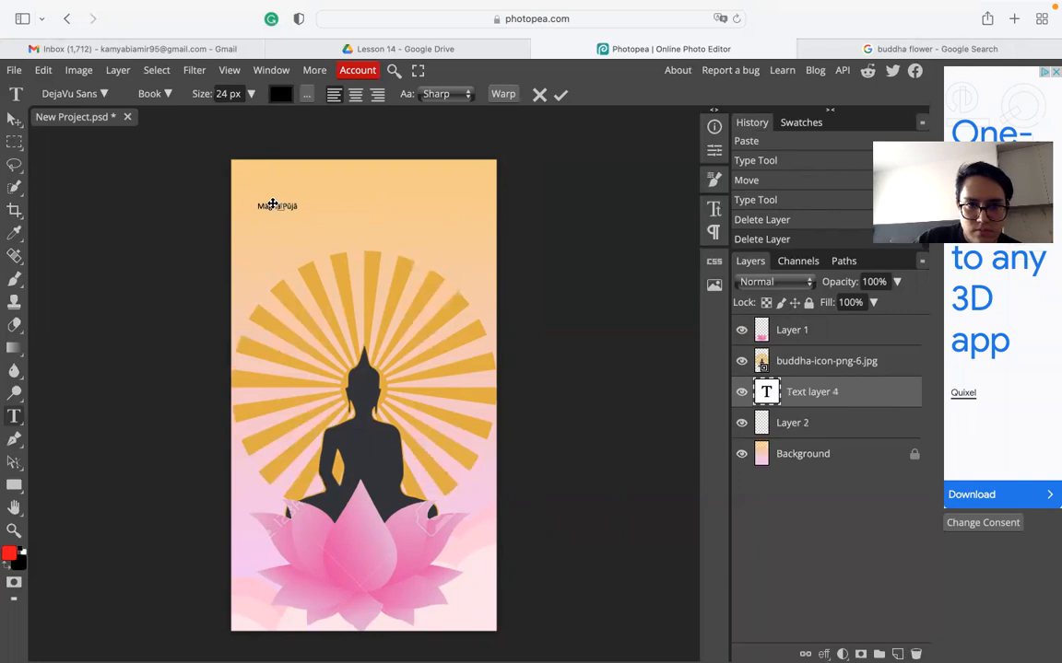
click(916, 655)
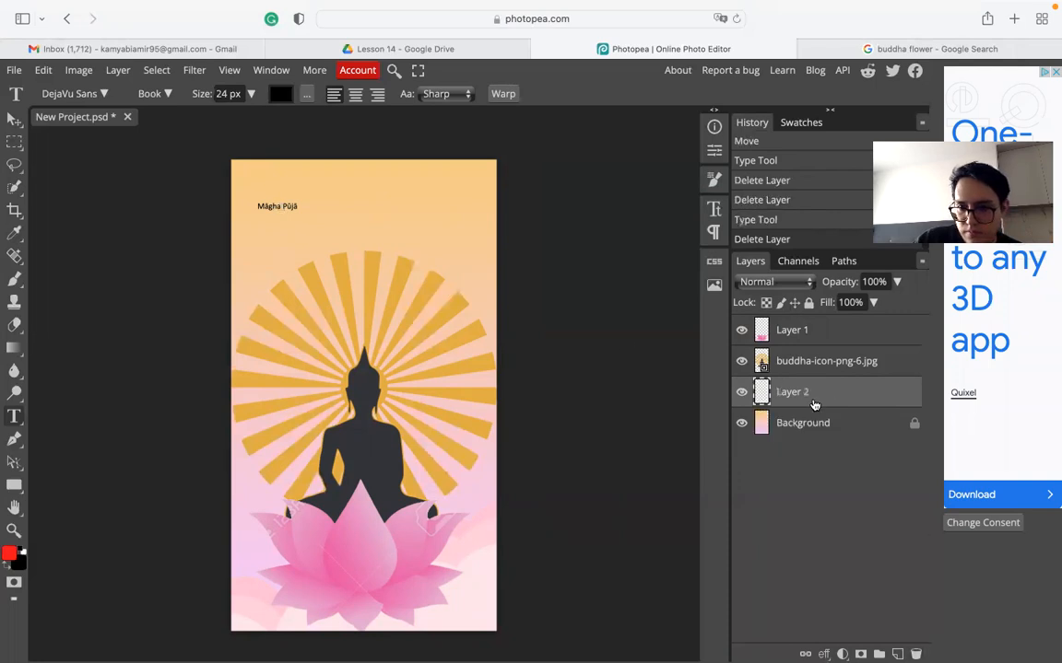
double_click(819, 399)
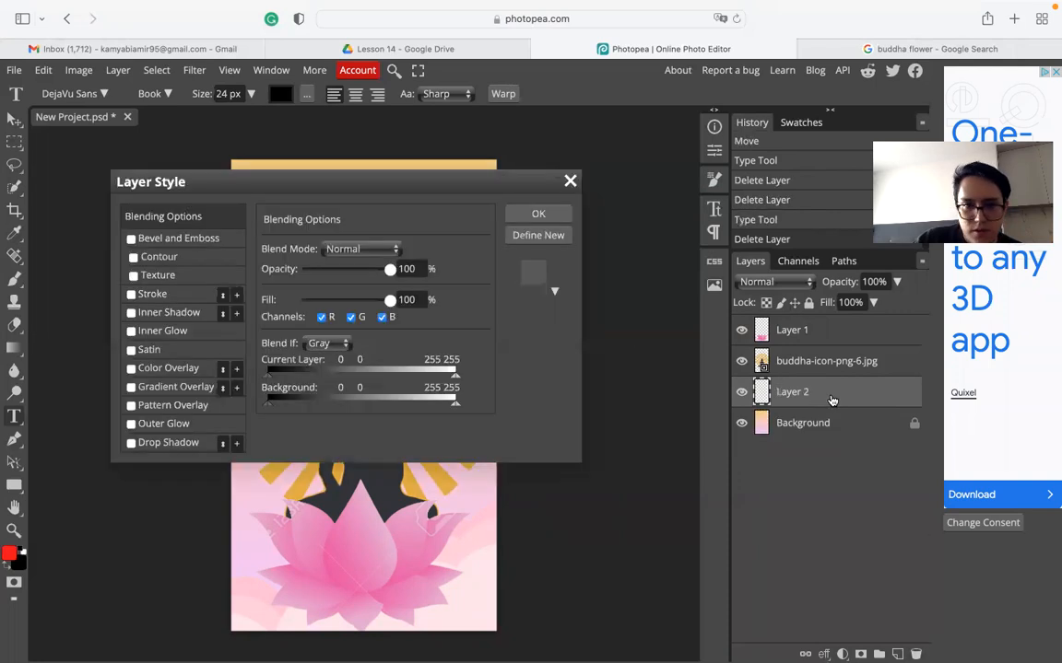
- Close Layer Style, then delete the empty text layer and the old Māgha Pūjā caption layer
click(538, 213)
scroll(297, 224, up, 2)
scroll(292, 218, up, 2)
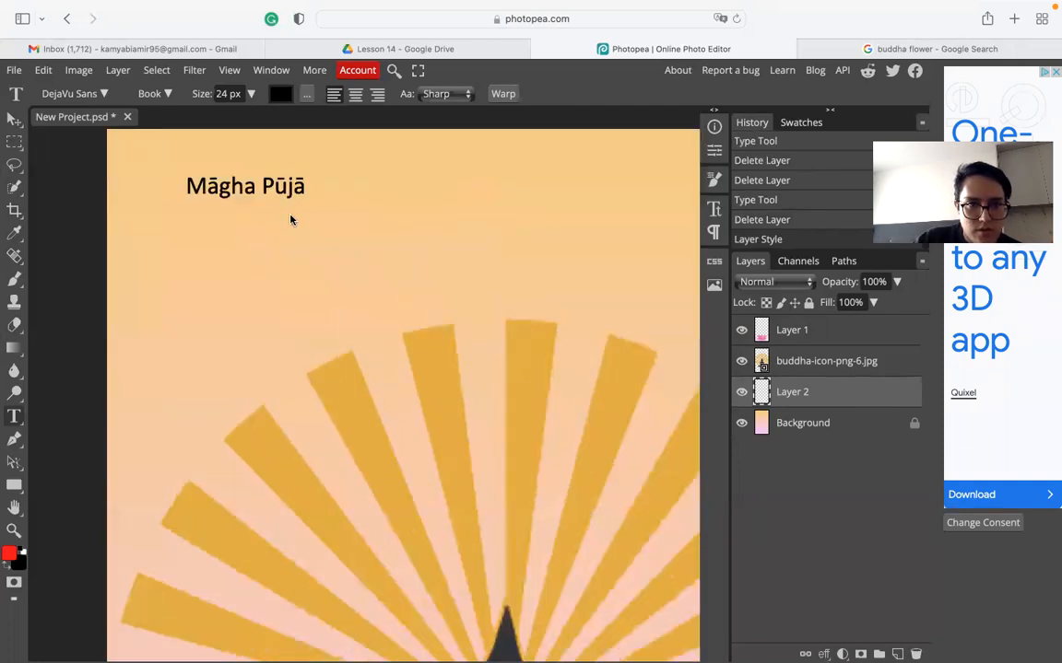
click(242, 177)
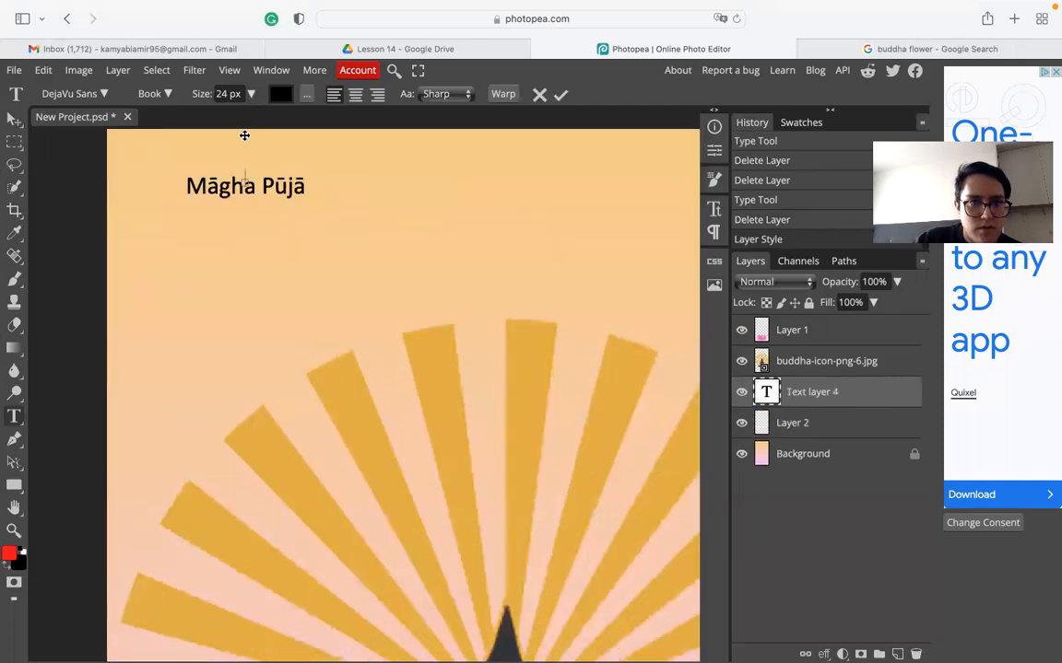
click(251, 94)
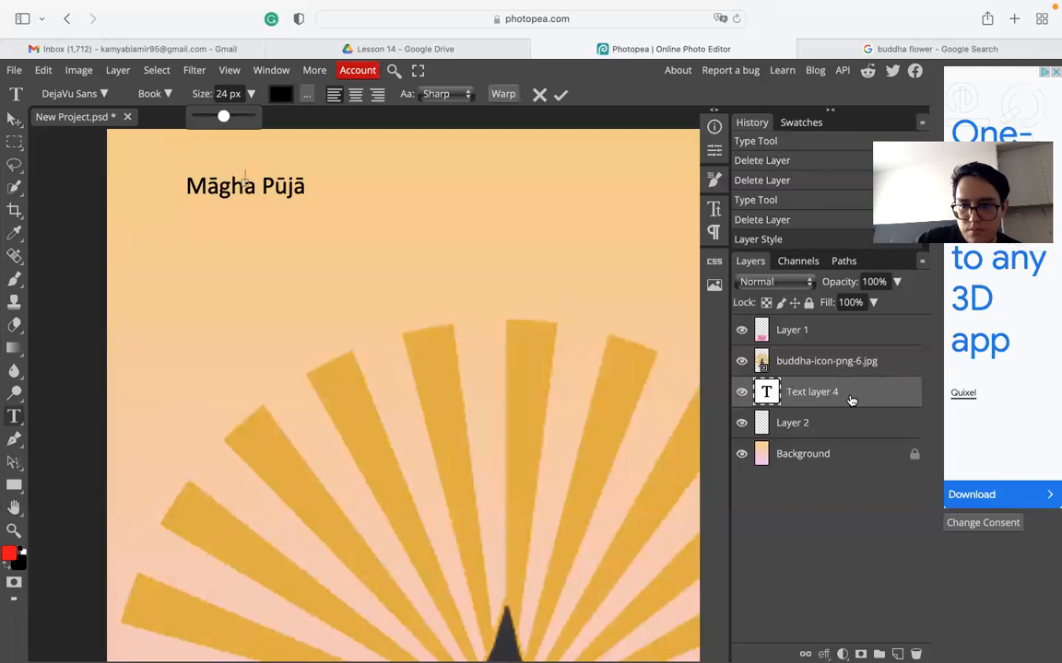
click(915, 653)
click(915, 654)
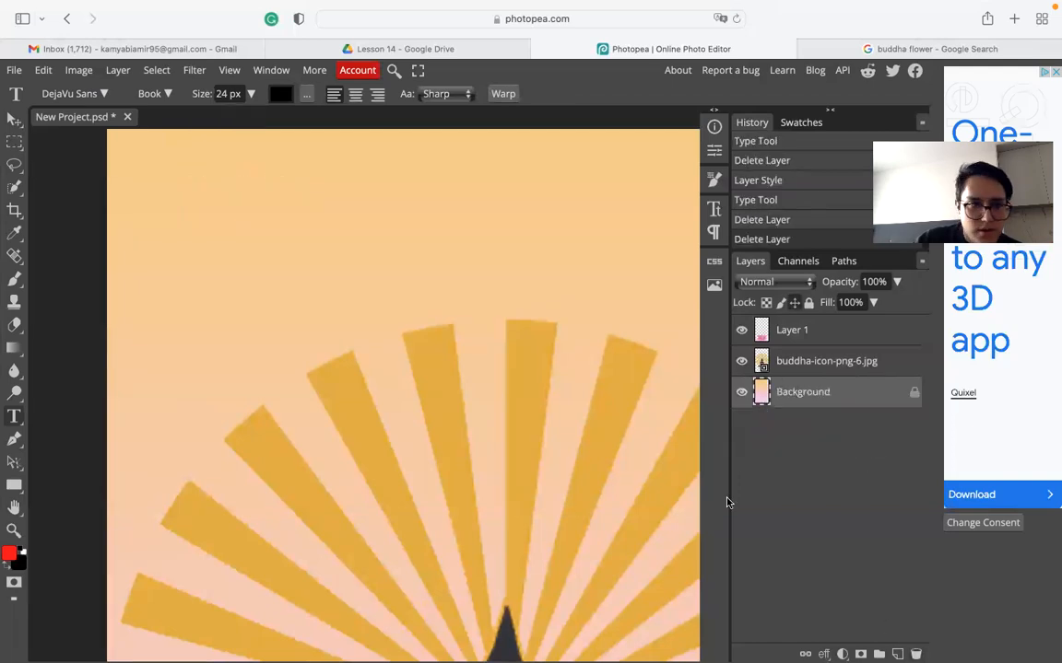
- Draw a text box at the top-left reading 'Māgha Pūjā' over '16th of Feb.'
drag(133, 184, 395, 353)
text(Māgha Pūjā)
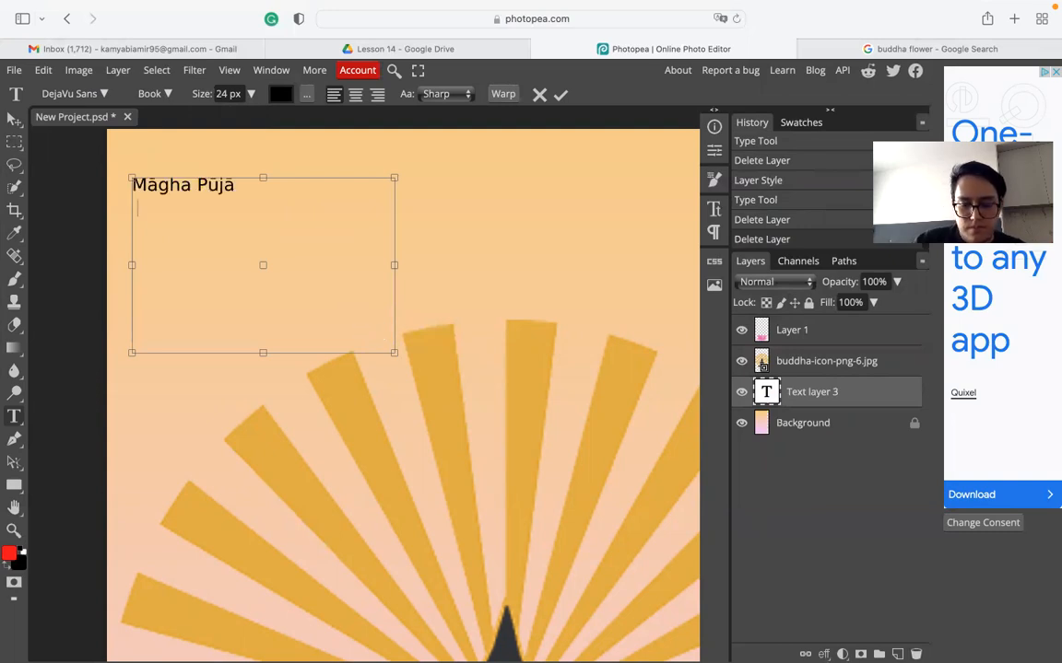
text(16)
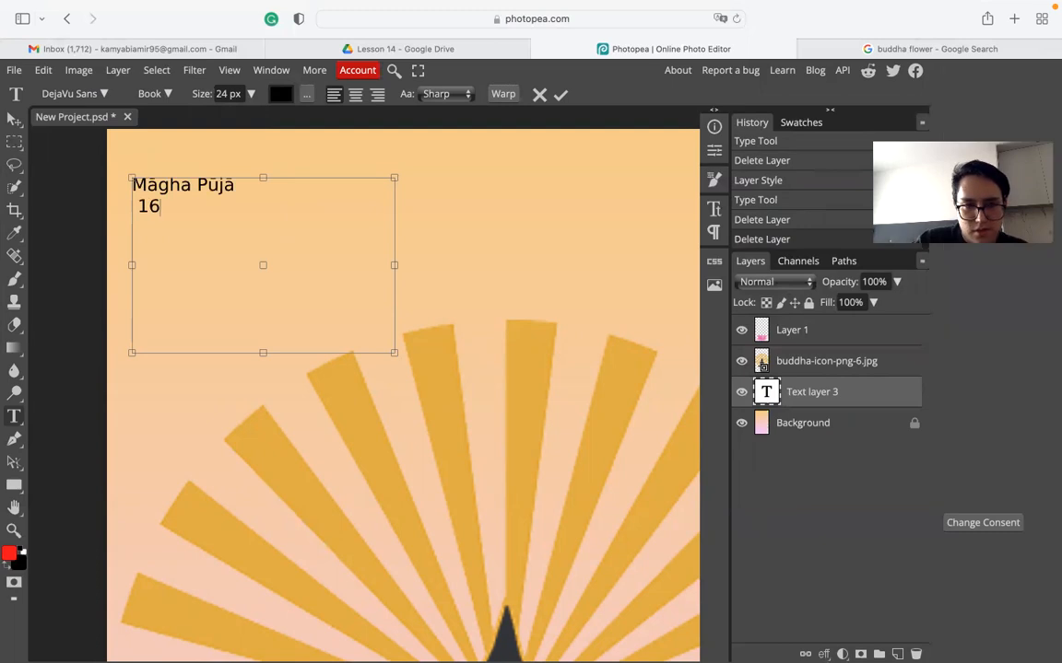
text(th of February)
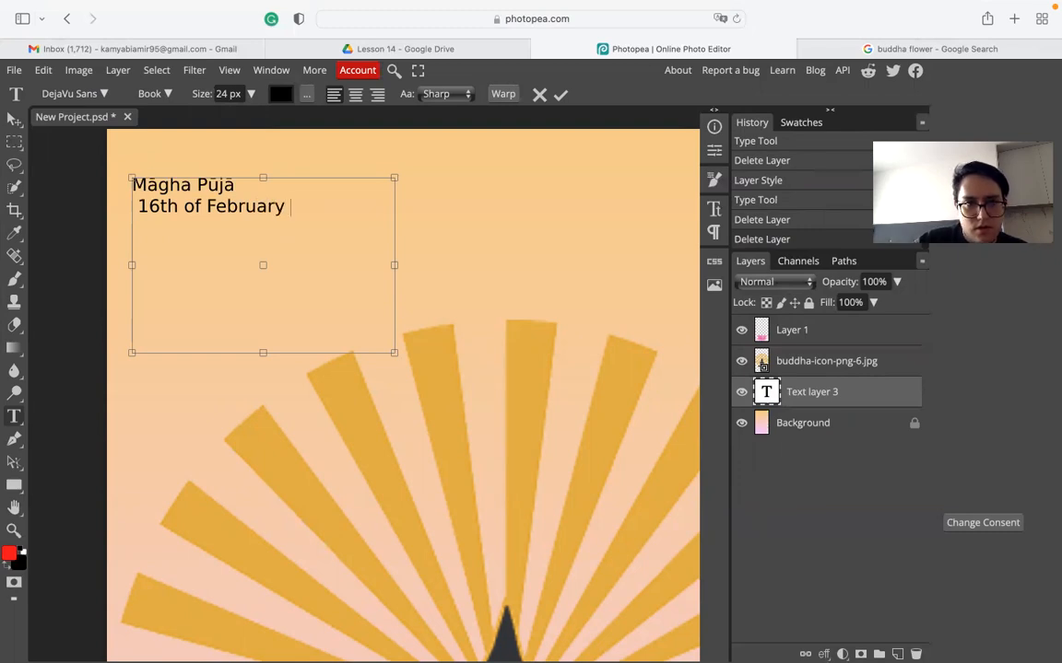
key(BackSpace)
key(BackSpace)
key(BackSpace)
key(BackSpace)
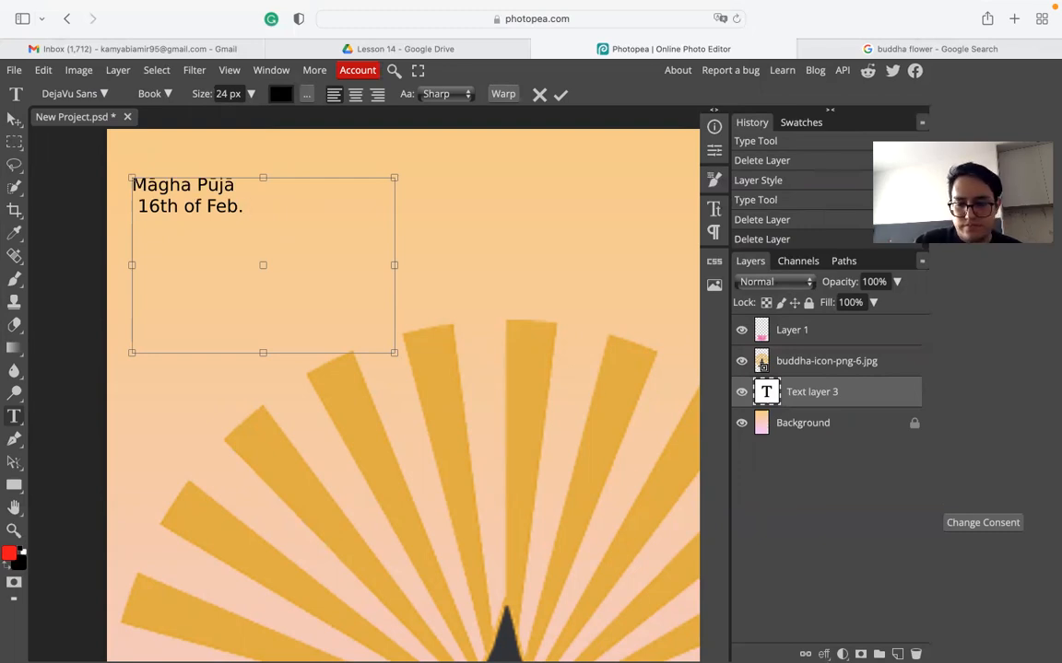
key(ctrl+Left)
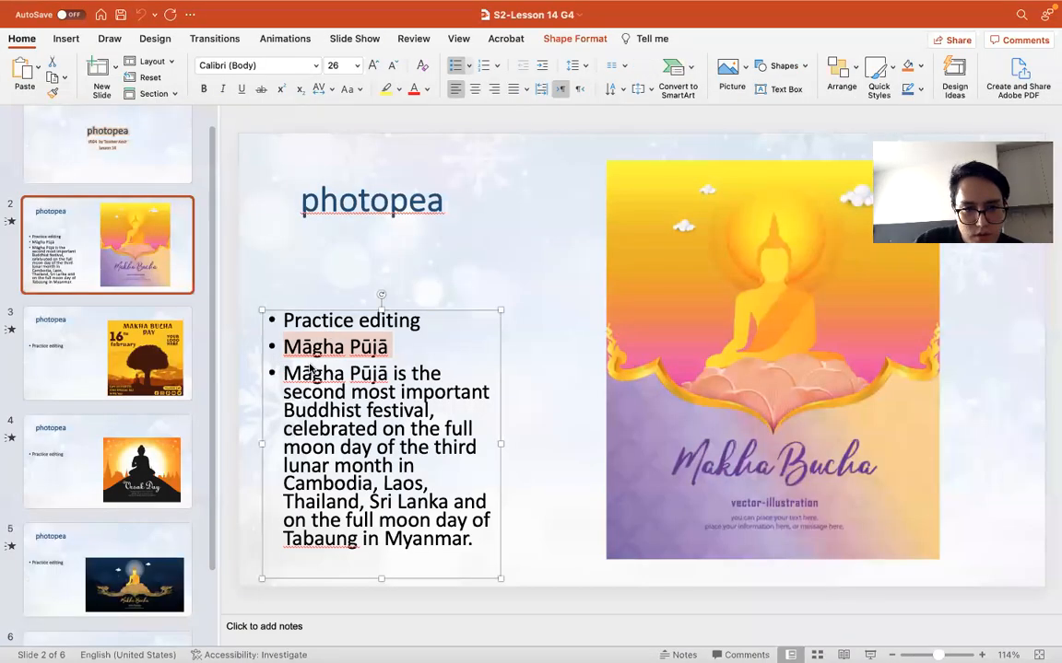
- Copy the third bullet paragraph calling Māgha Pūjā the second most important Buddhist festival
drag(285, 367, 475, 546)
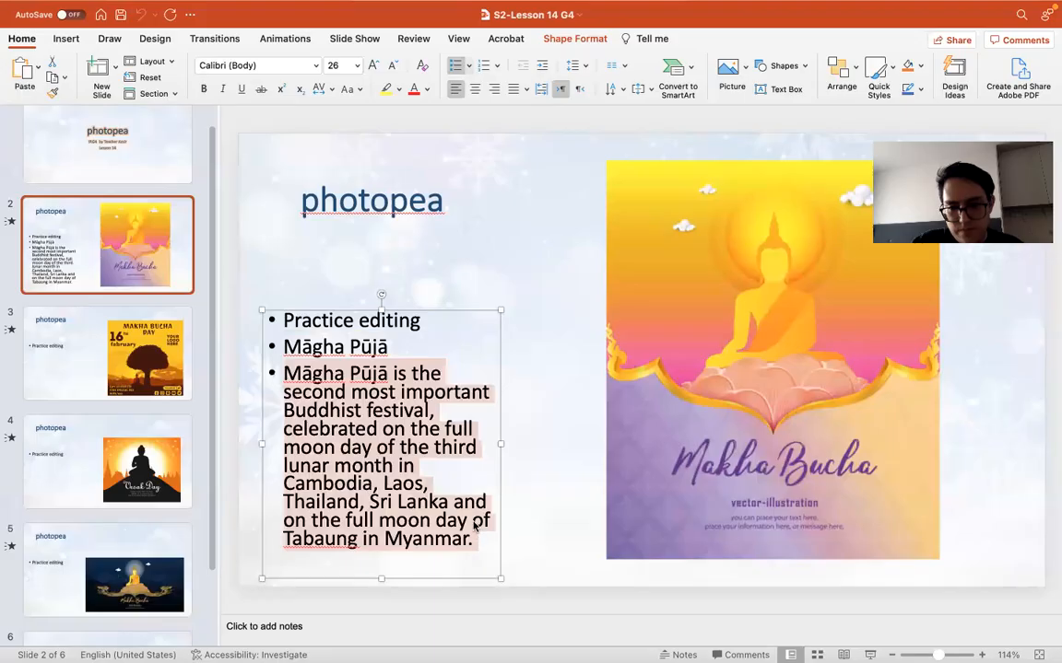
key(ctrl+Right)
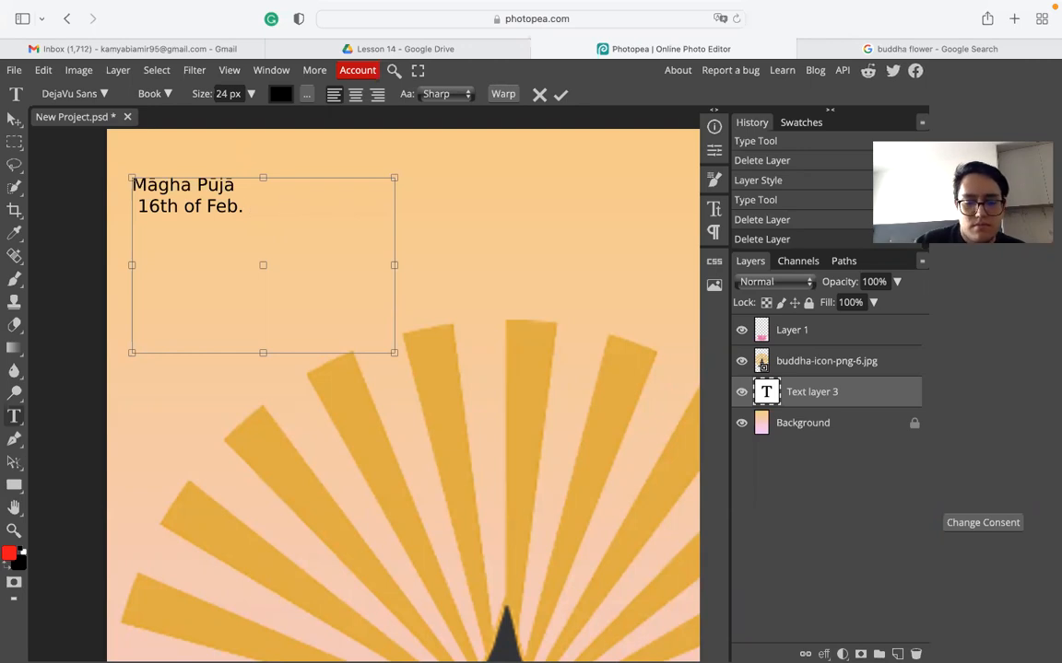
- Paste the festival description, which lands as one long line across the poster's top, then deselect
key(super+v)
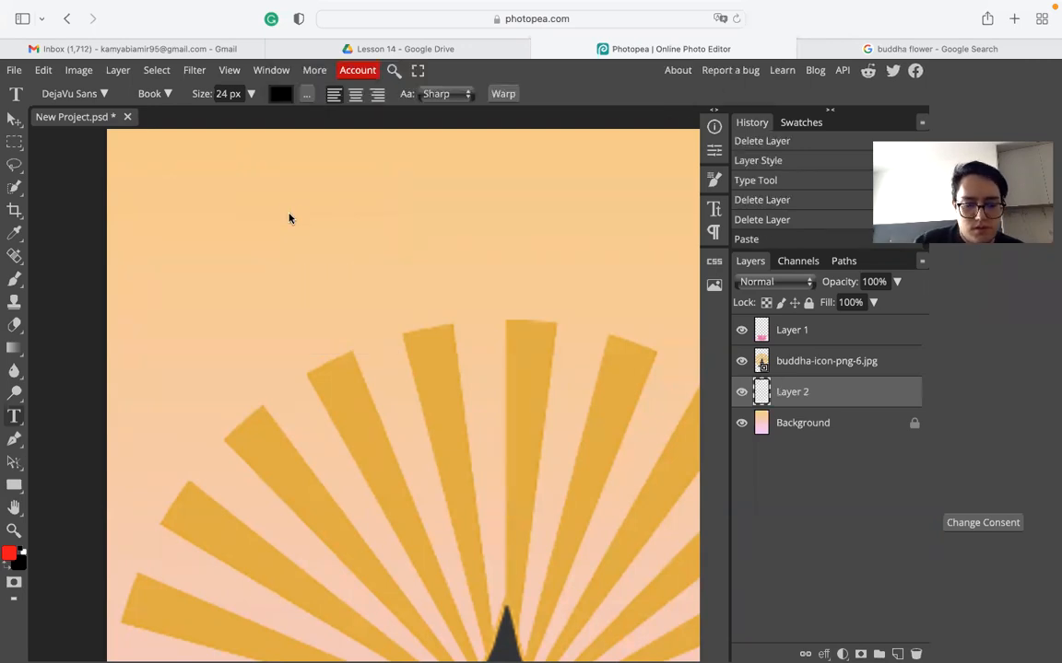
key(super+a)
scroll(308, 249, down, 5)
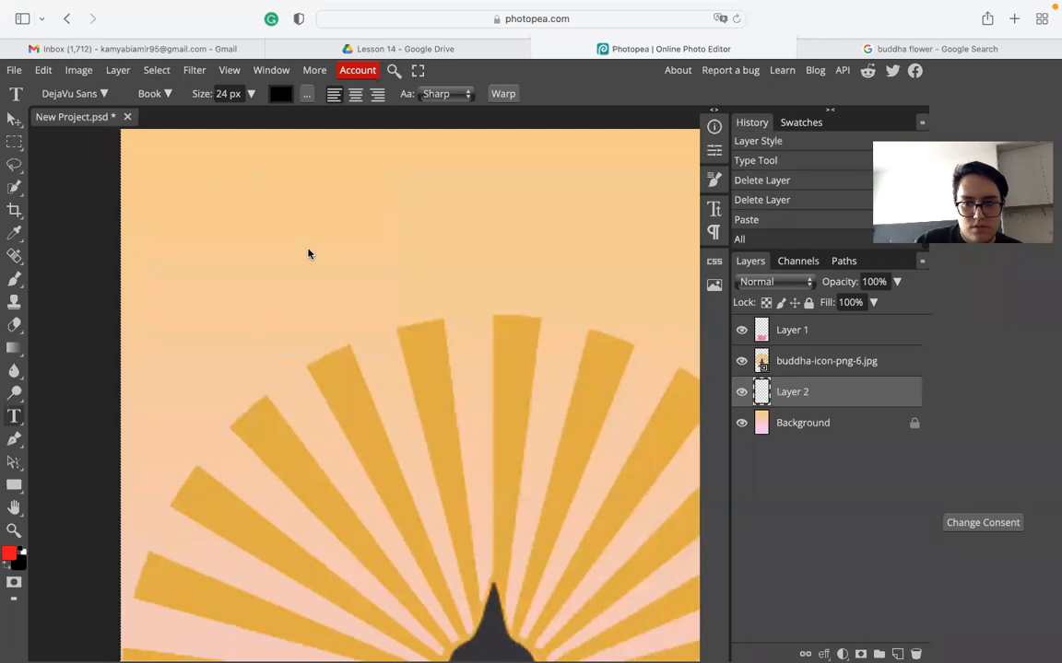
scroll(308, 253, up, 5)
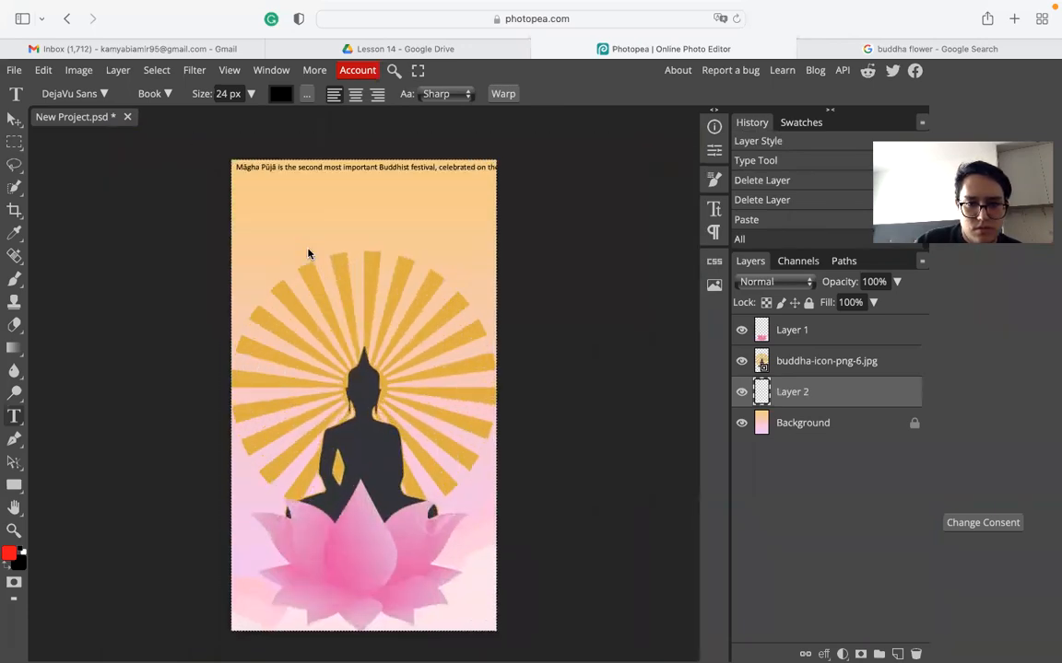
scroll(337, 236, down, 5)
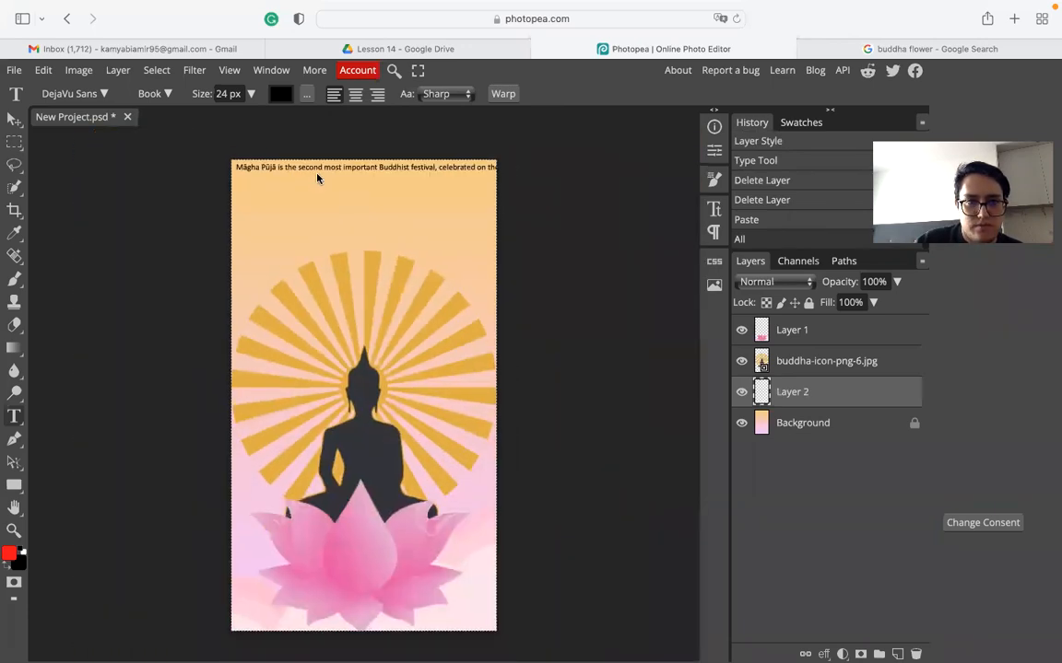
click(300, 171)
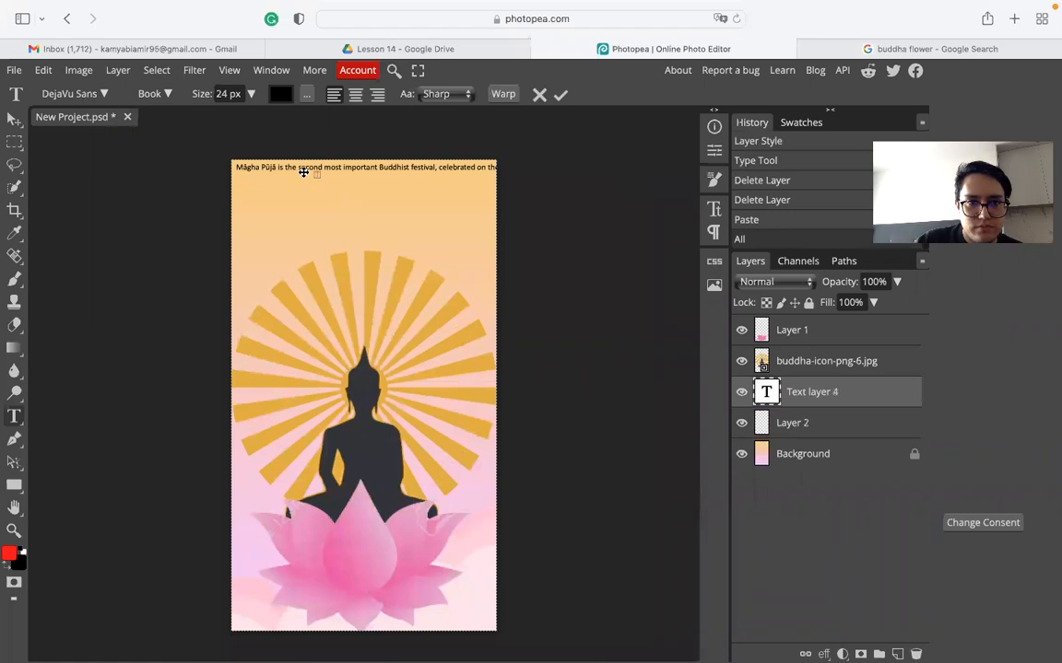
click(15, 119)
click(195, 202)
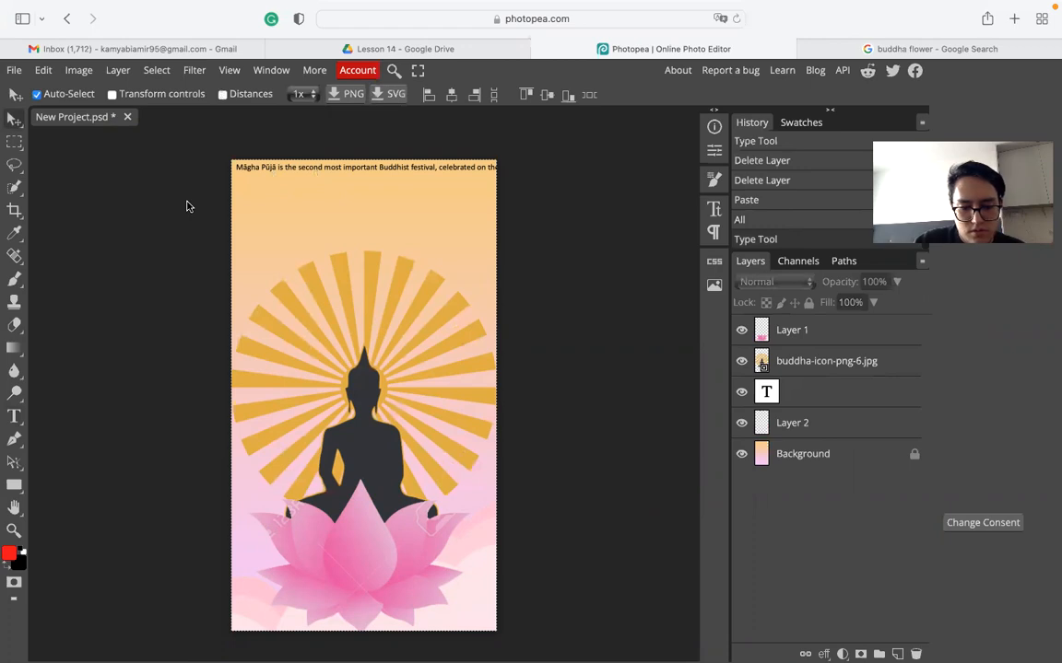
key(ctrl+d)
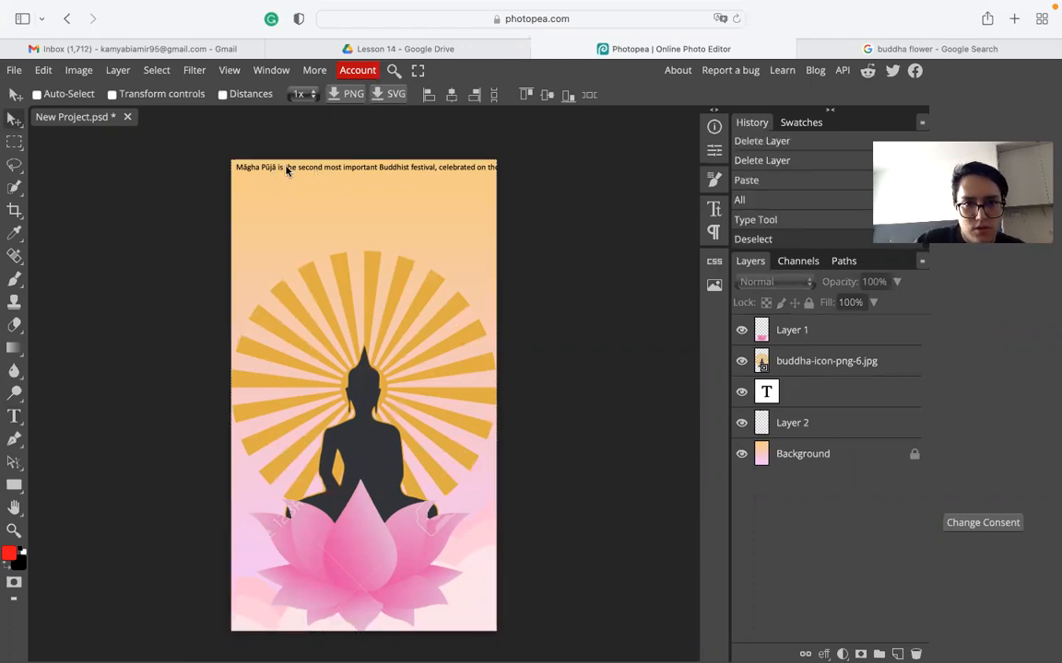
drag(278, 205, 290, 199)
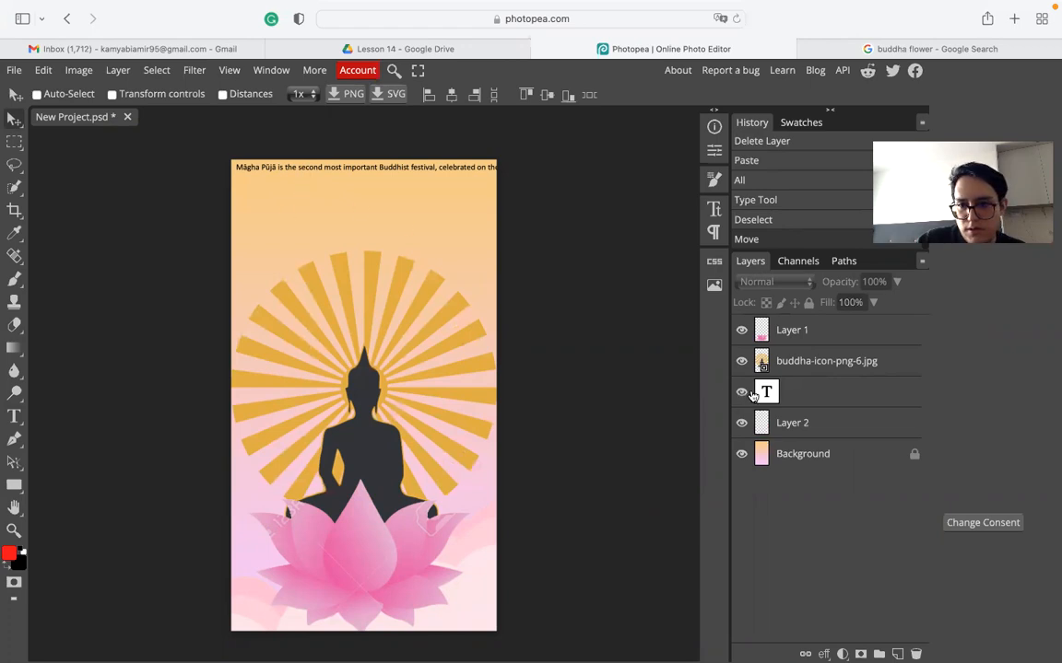
- Delete the empty text layer and the one-line description layer, then draw a new top-left text box
click(857, 391)
click(915, 653)
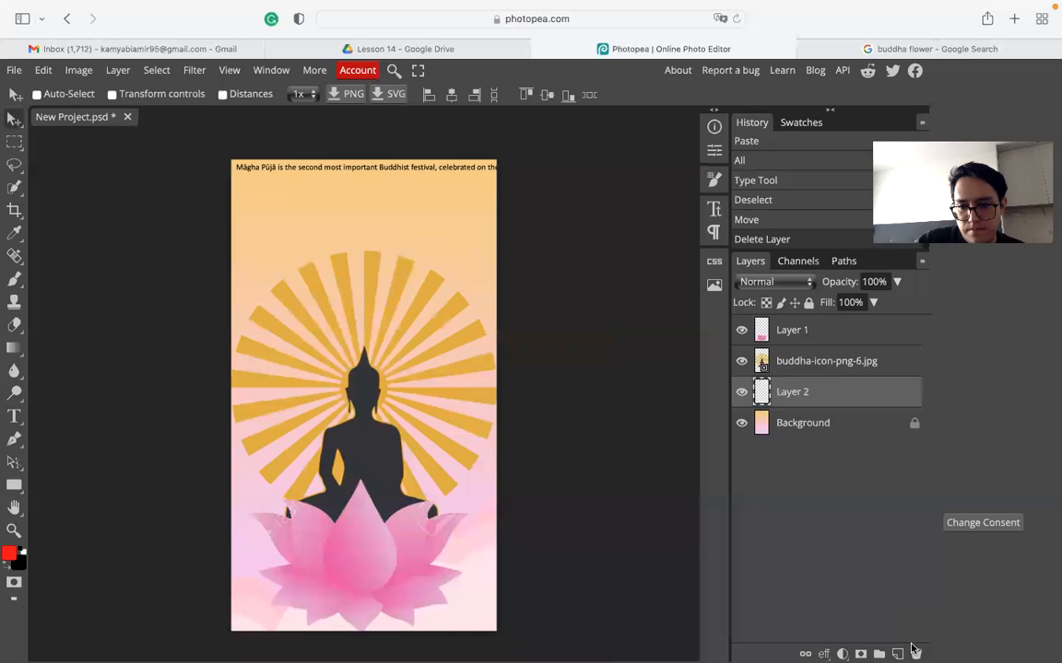
key(Delete)
click(15, 418)
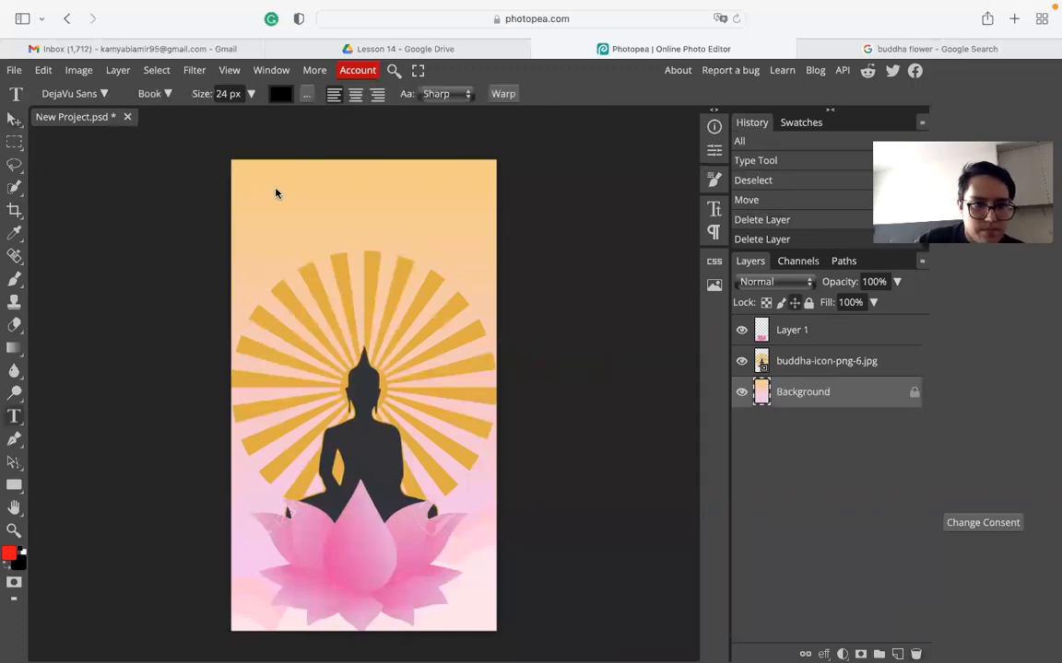
drag(244, 172, 398, 325)
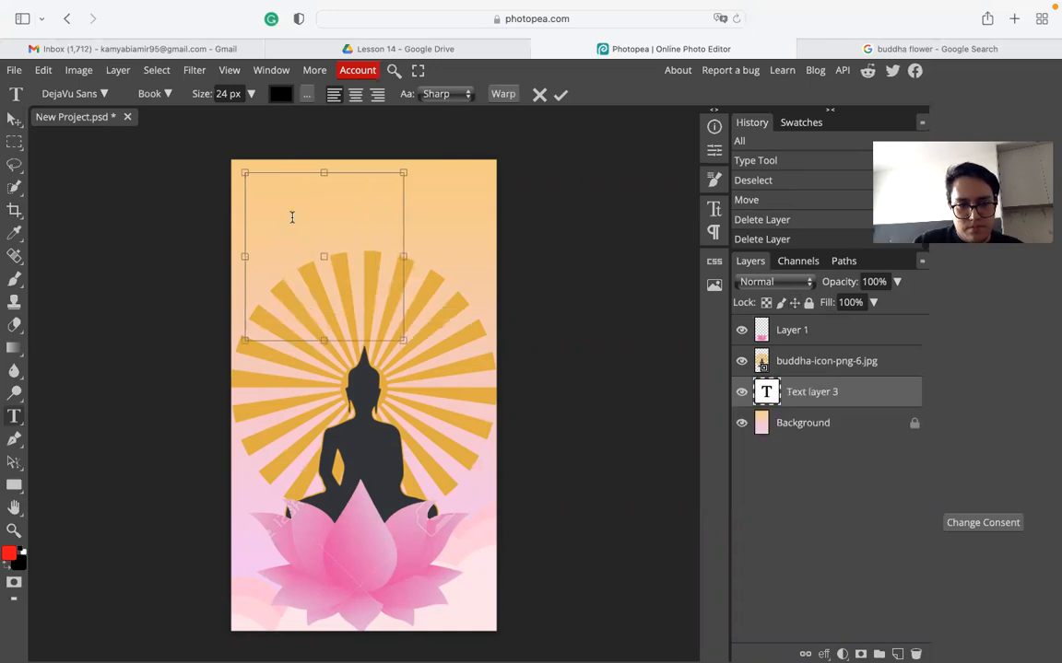
- Paste the festival description into the box at 39 px and add a blank first line
text(Magha Puja is the second most important Buddhist festival, celebrated on the full moon day of the third lunar month in Cambodia, Laos, Thailand, Sri Lanka and on the full moon day of Tabaung in Myanmar.)
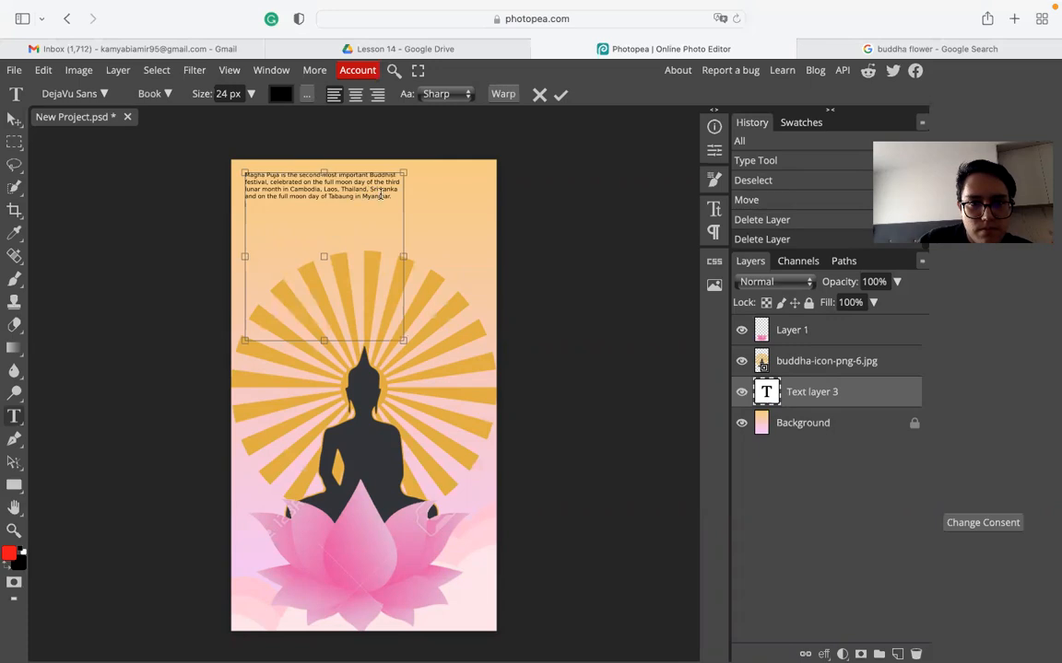
key(super+a)
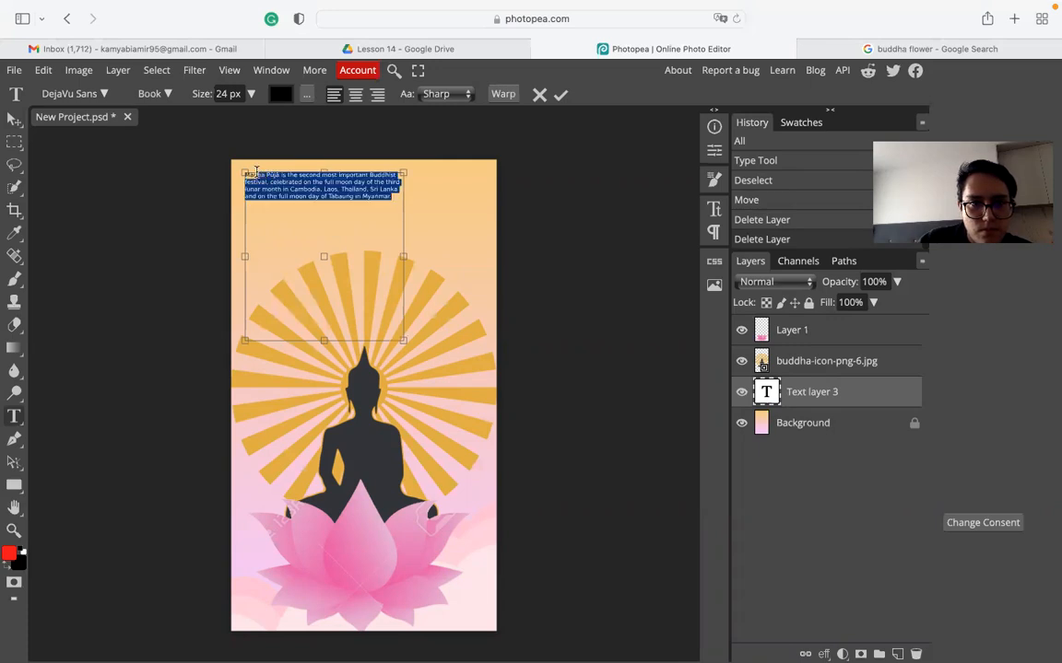
click(249, 94)
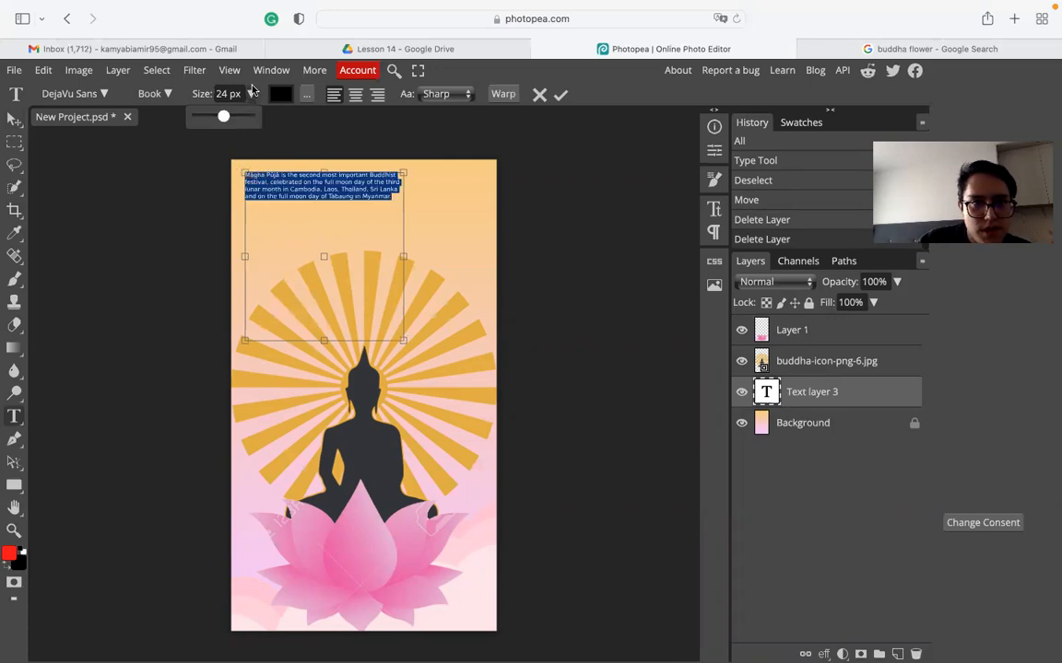
drag(224, 116, 232, 119)
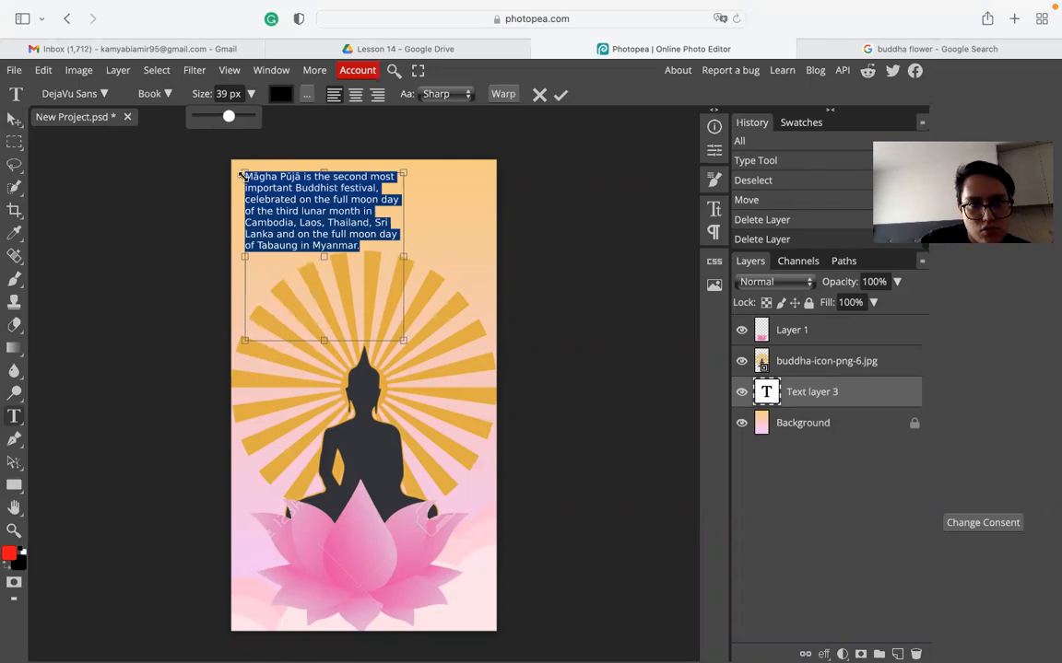
click(381, 179)
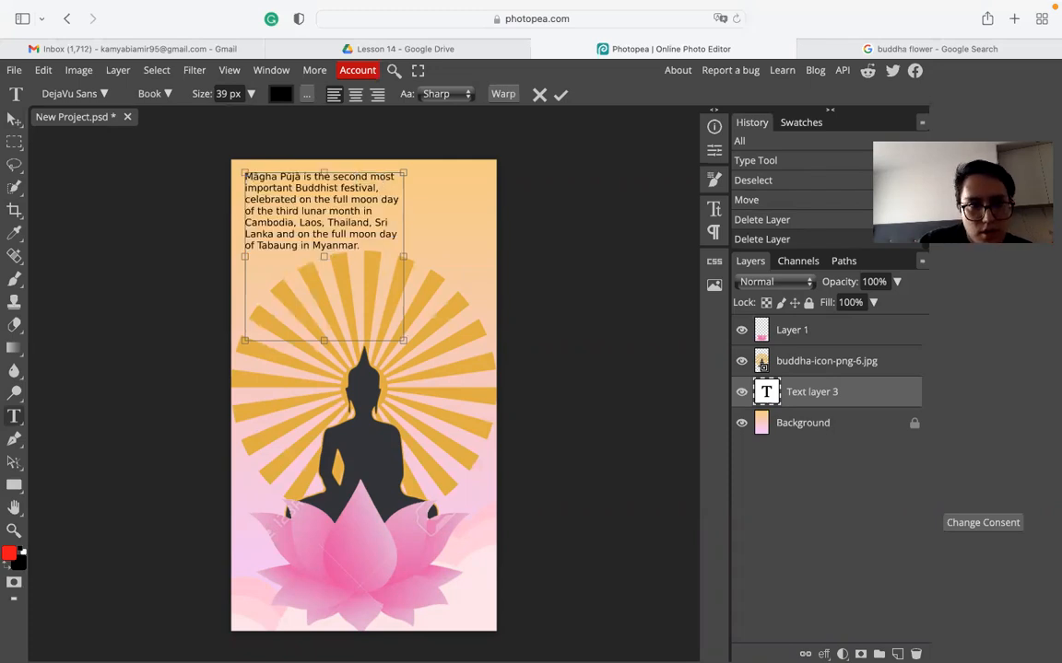
key(Return)
key(Return)
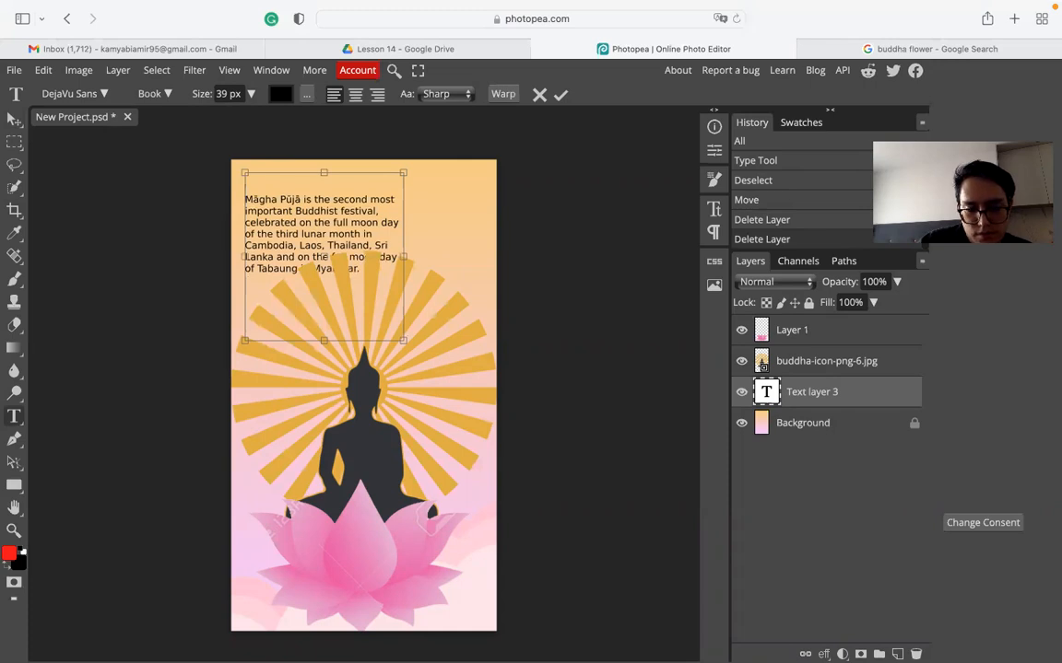
- Type '16th of February' on the first line of the text box and select that line
text(16)
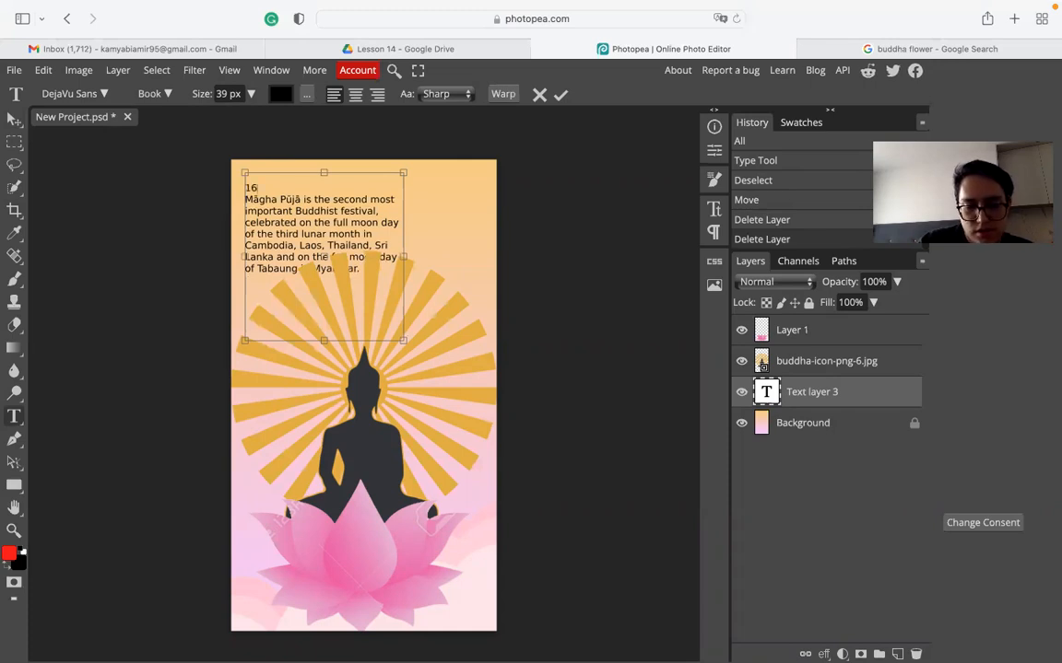
text(th of)
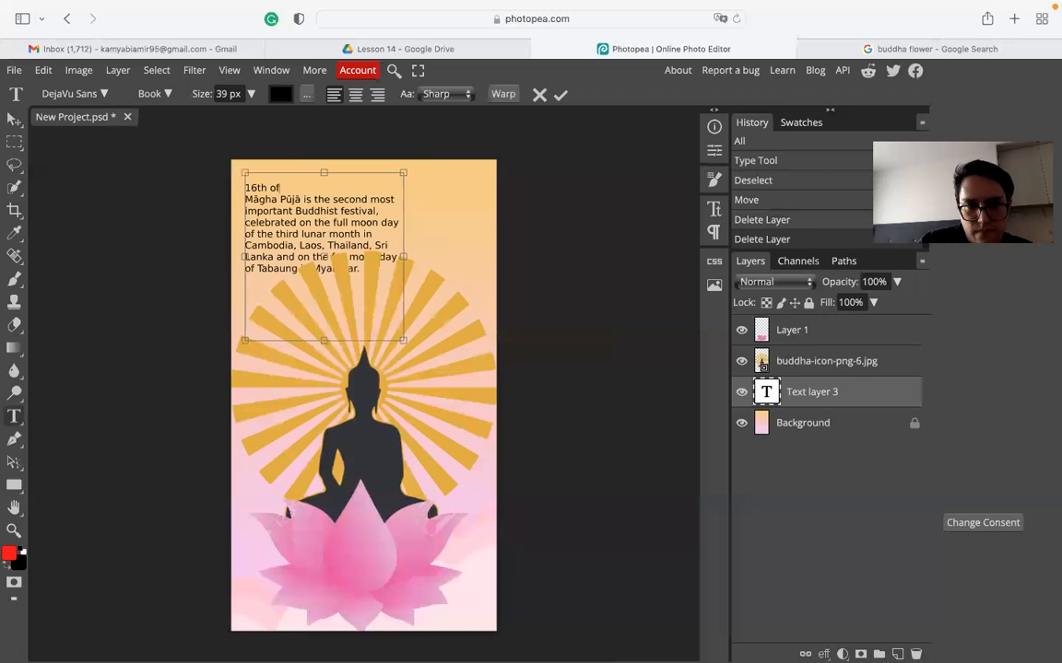
text( Fe)
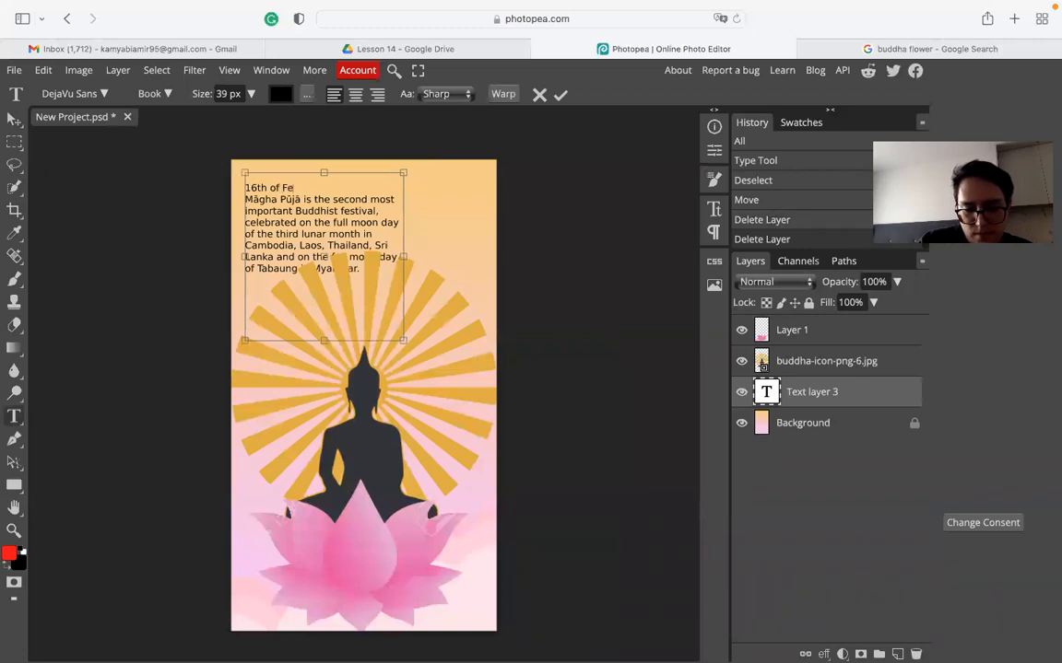
text(bruary)
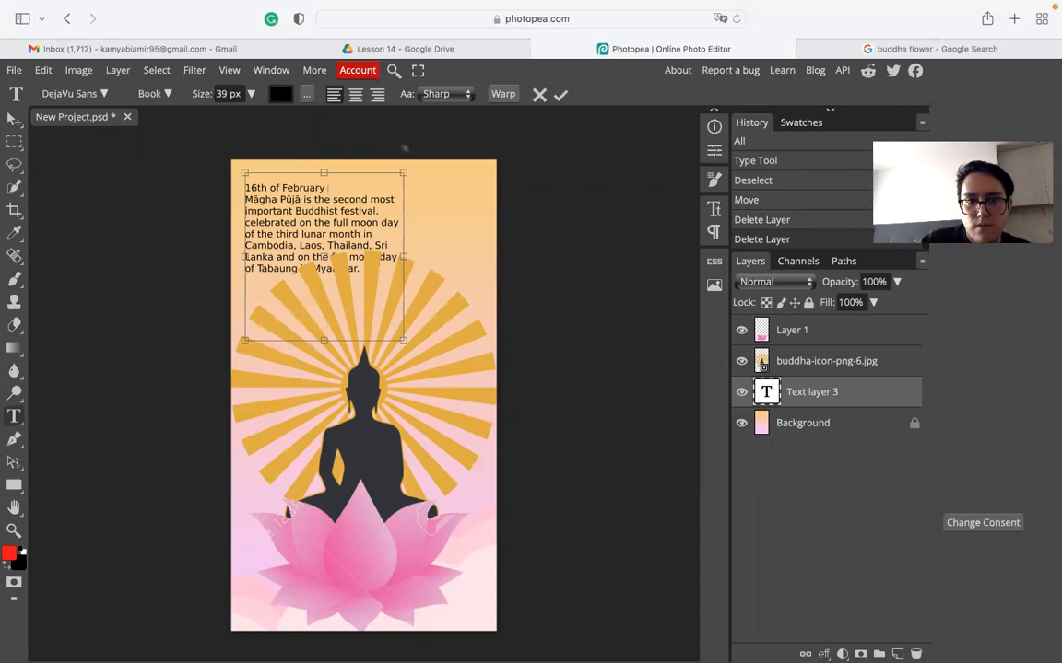
mouse_move(830, 4)
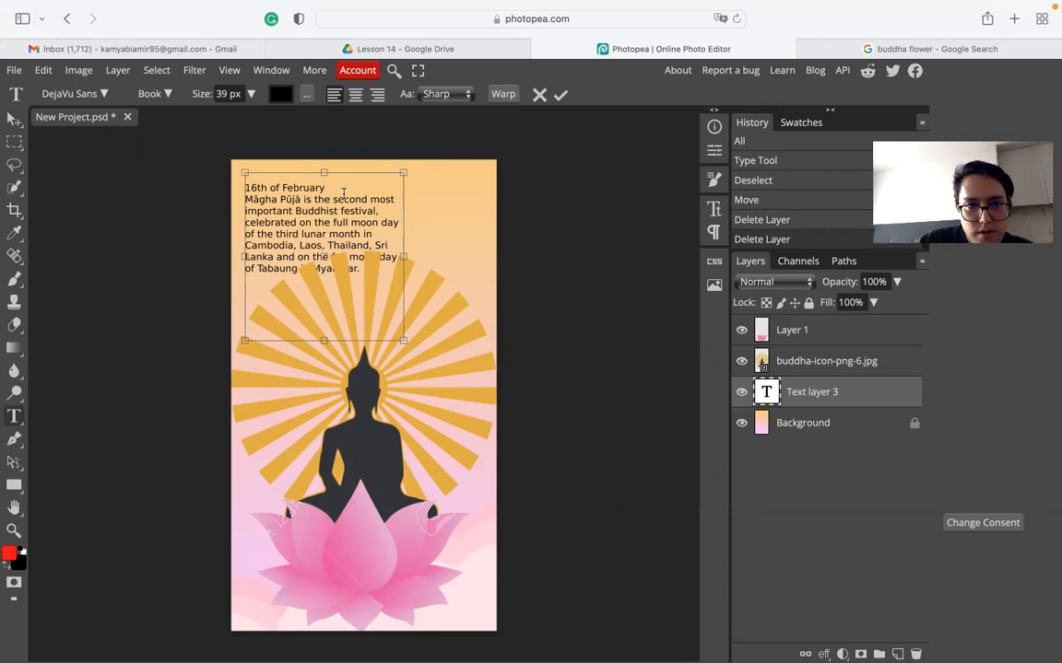
drag(264, 176, 247, 178)
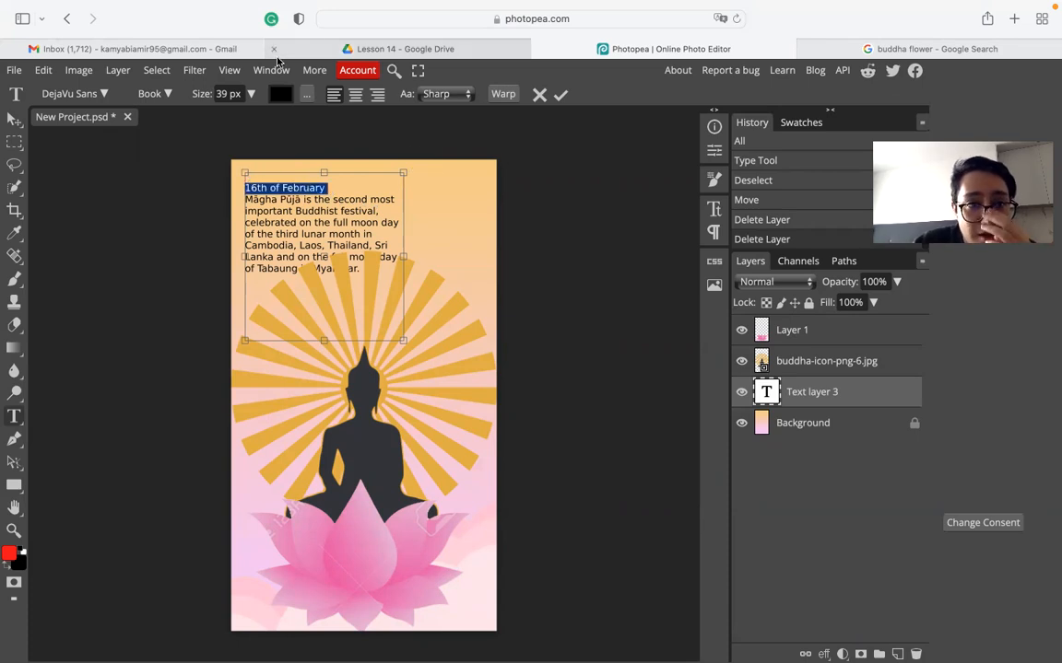
- Apply the Destroy font to the '16th of February' title line
click(161, 93)
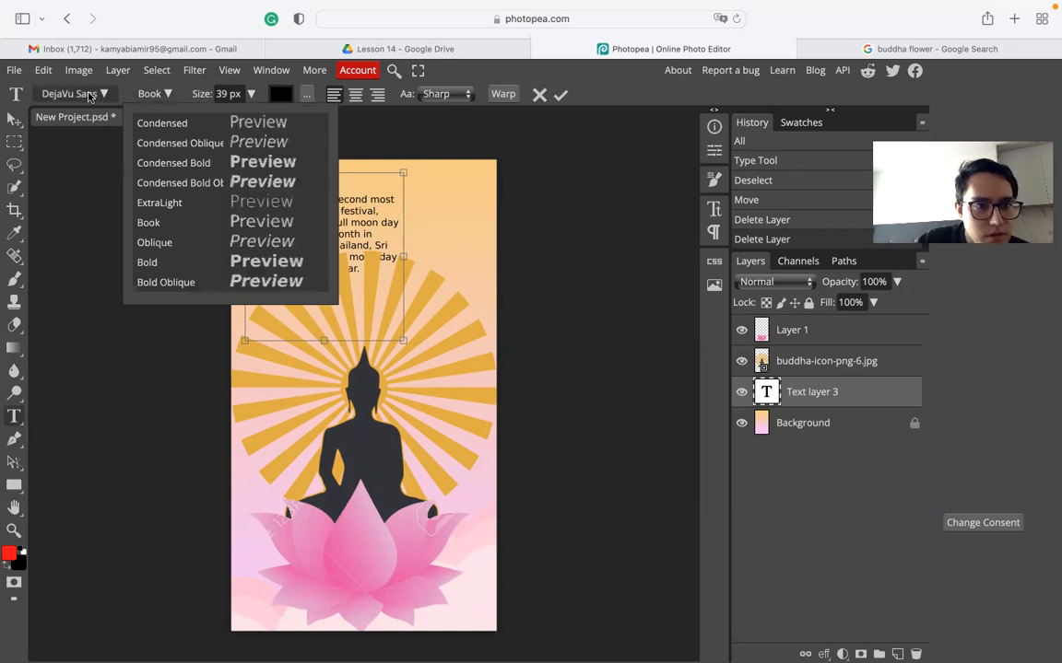
click(277, 179)
click(277, 179)
drag(328, 188, 244, 188)
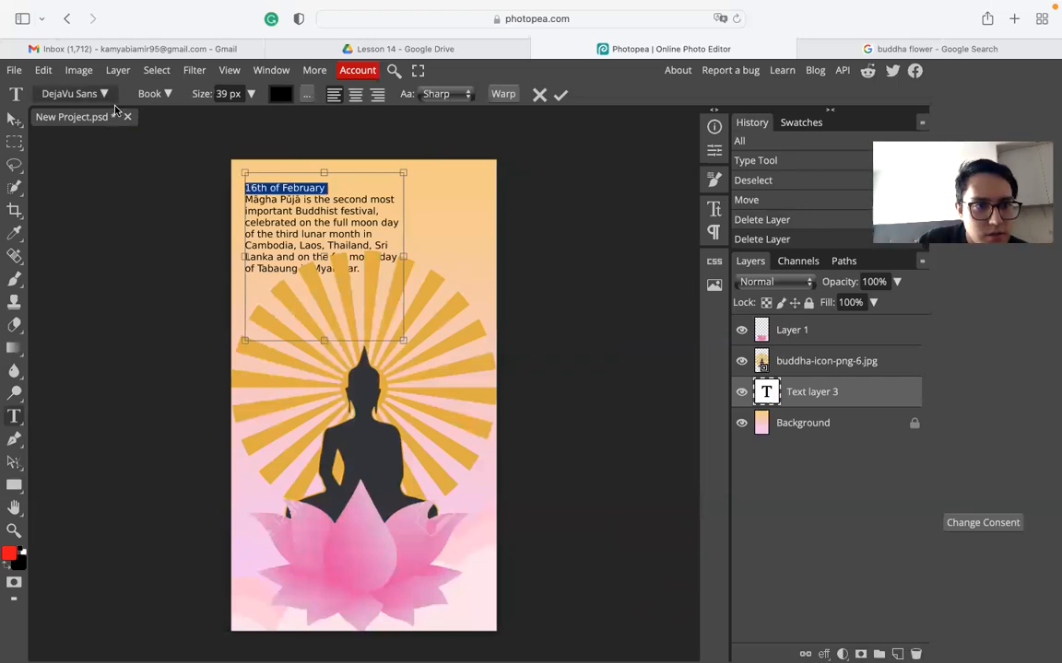
click(55, 93)
click(118, 323)
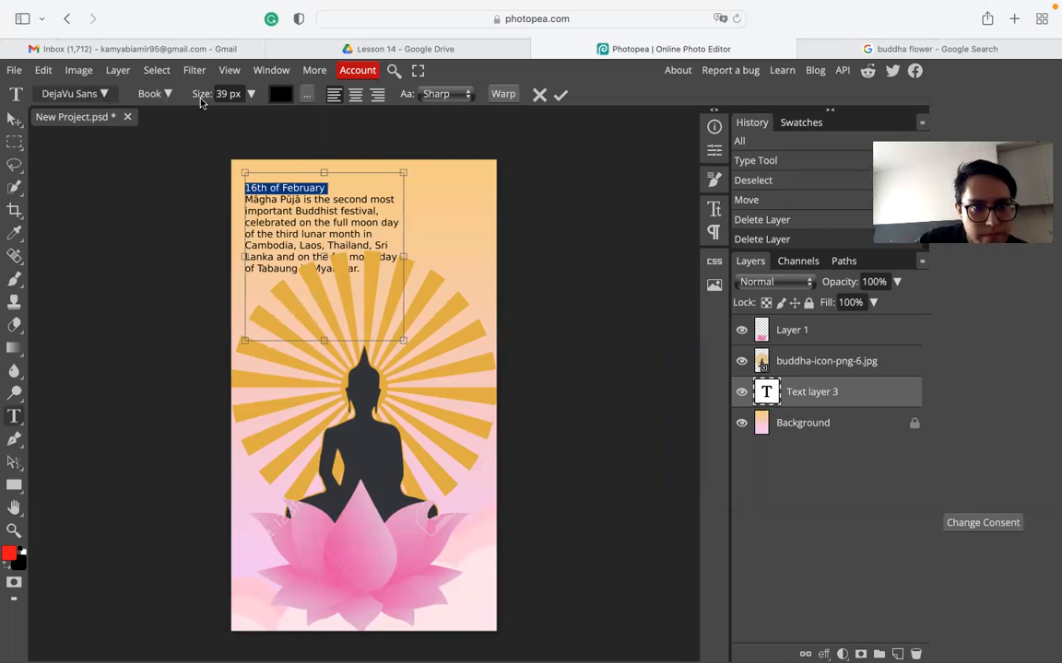
click(104, 92)
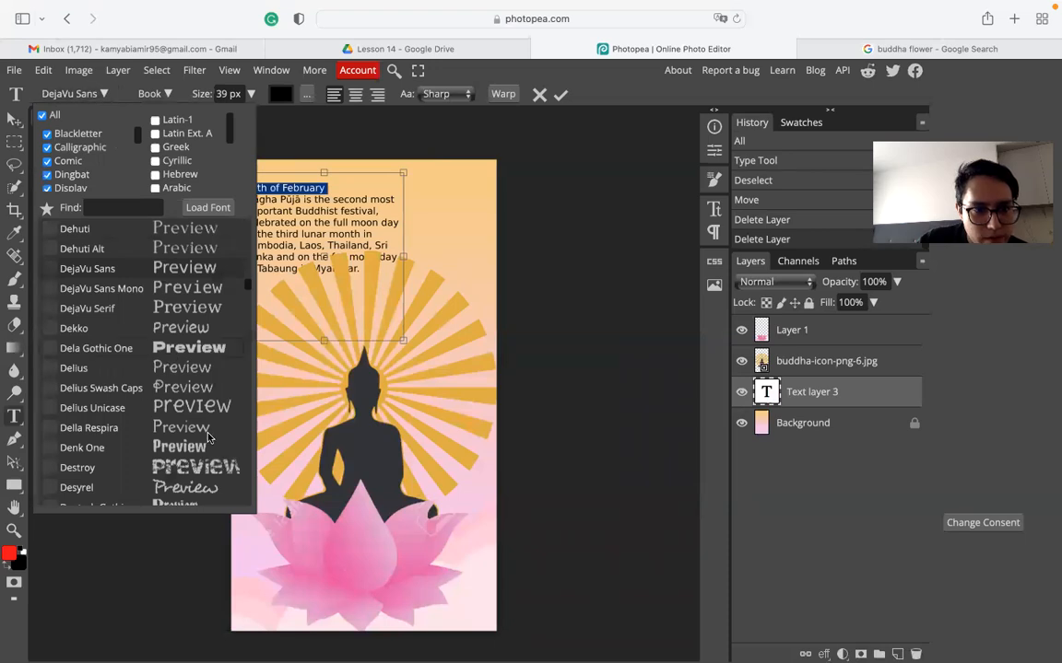
click(198, 470)
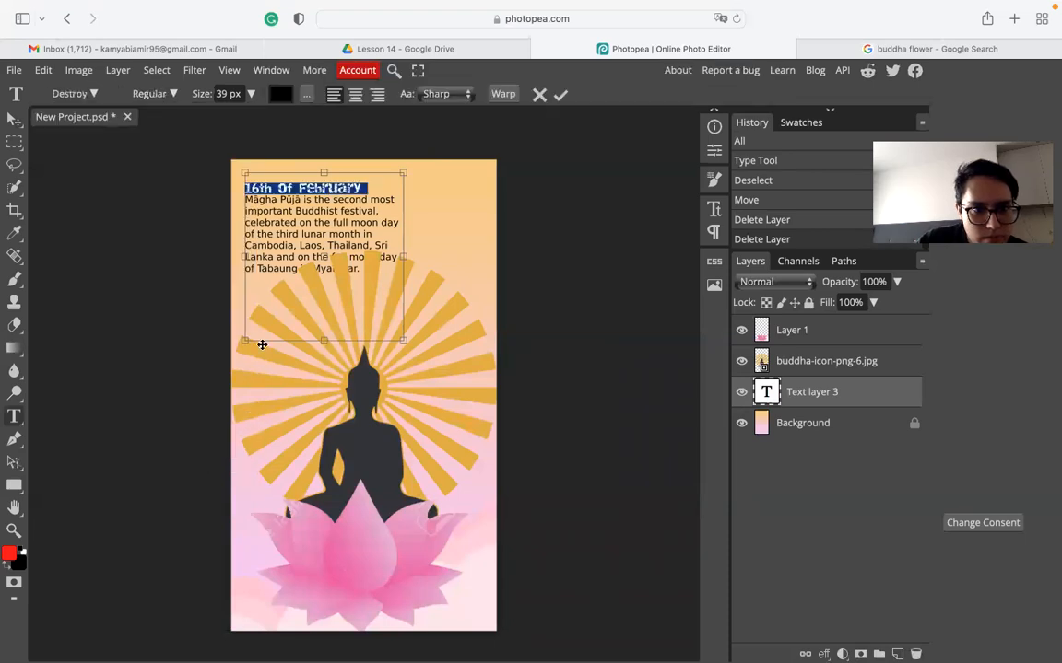
- Enlarge the title from 39 px to 68 px, commit, and move its text layer to the top
click(251, 93)
drag(229, 116, 236, 116)
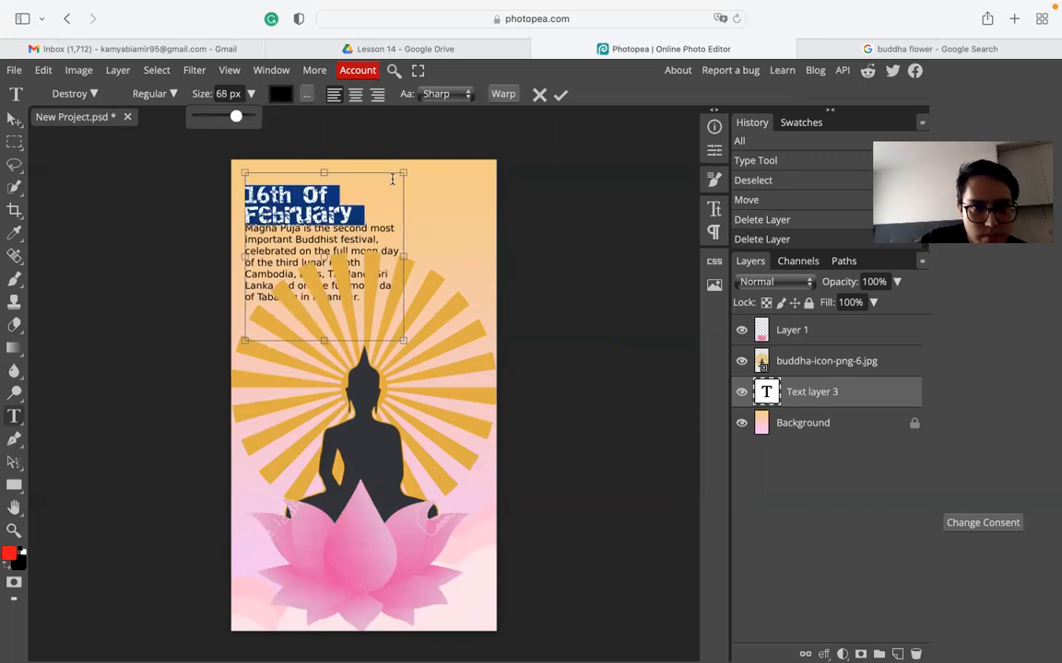
click(14, 120)
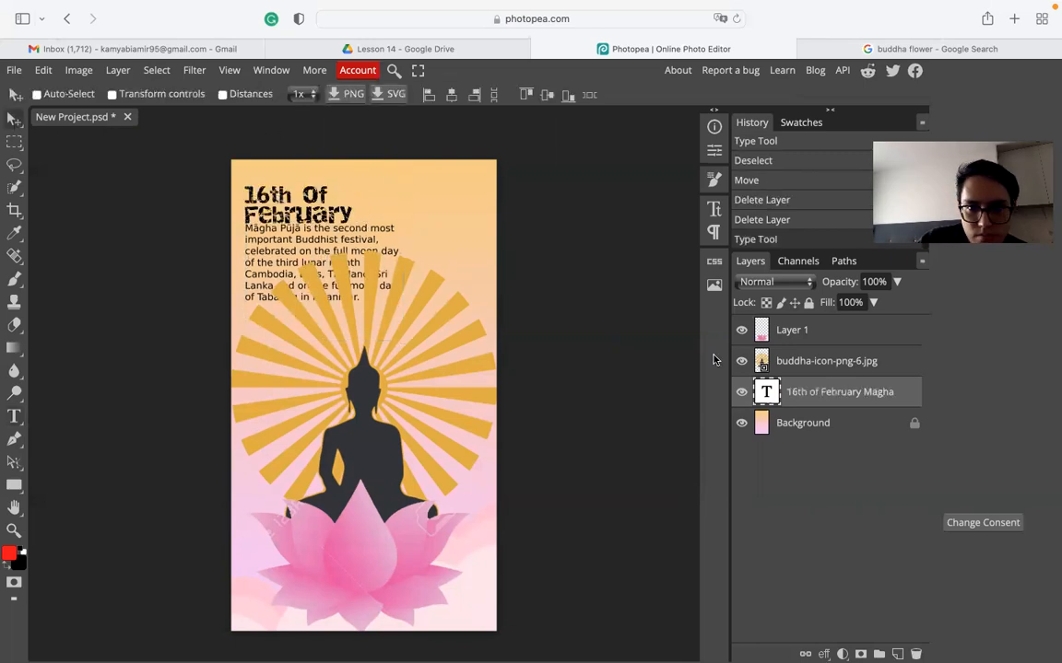
drag(847, 390, 835, 320)
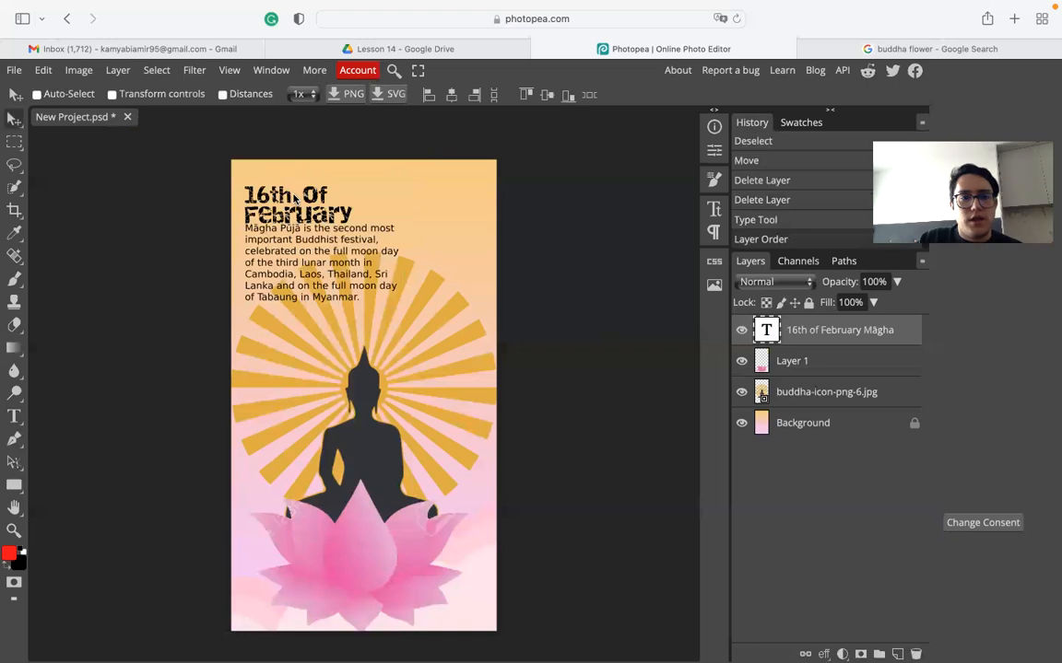
- Move the title and description block up and slightly left, then select part of the paragraph
drag(274, 197, 268, 176)
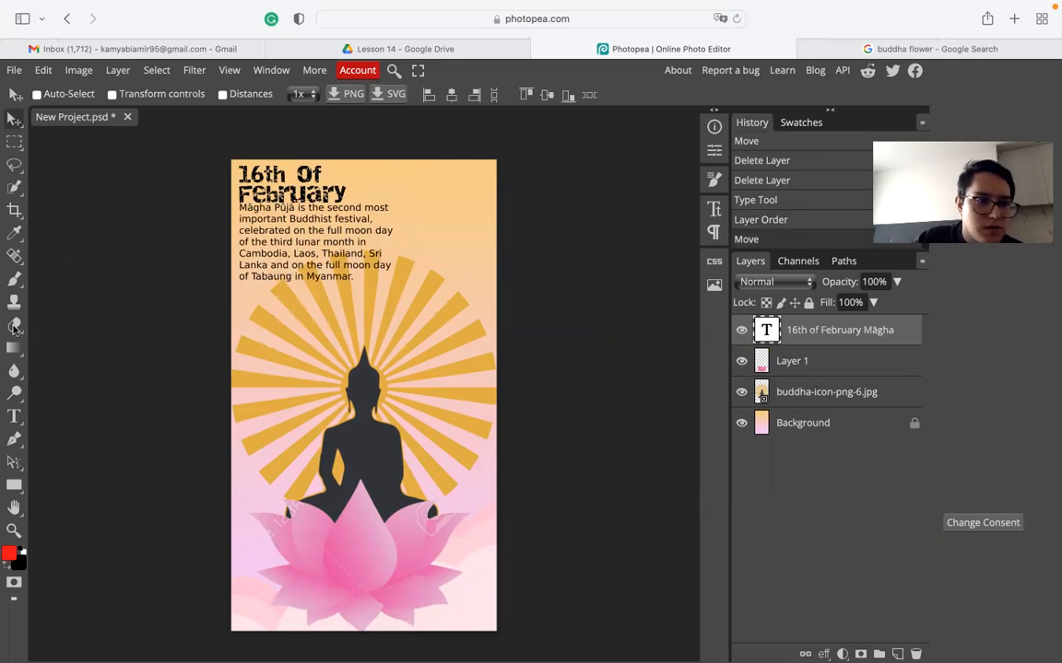
click(20, 413)
drag(356, 276, 237, 208)
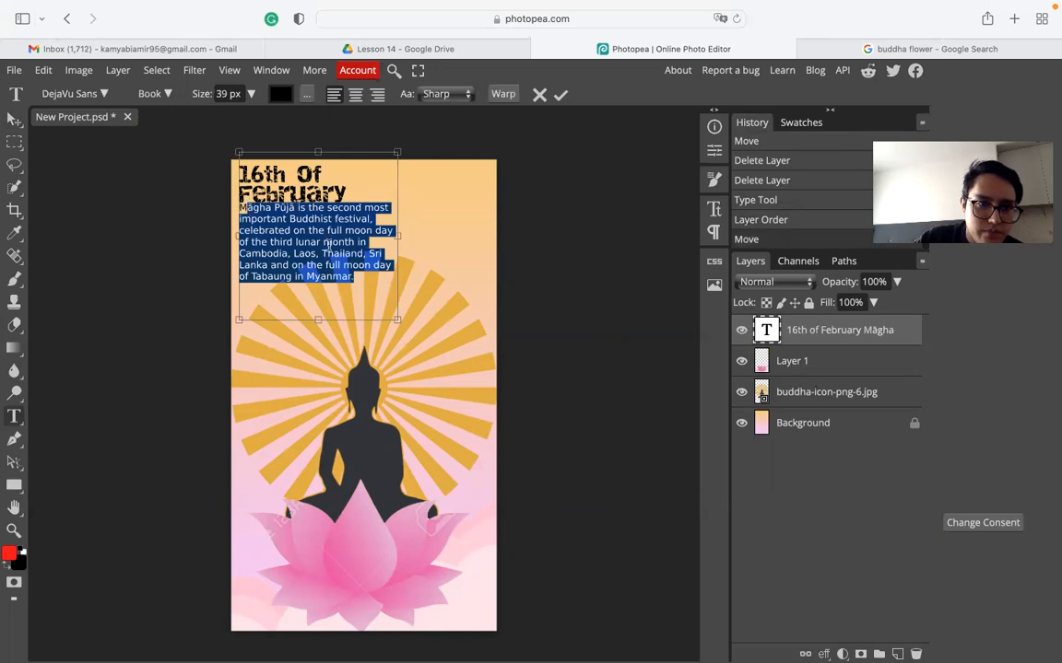
- Select the festival description and leave it left-aligned after trying centre and right alignment
drag(355, 276, 308, 156)
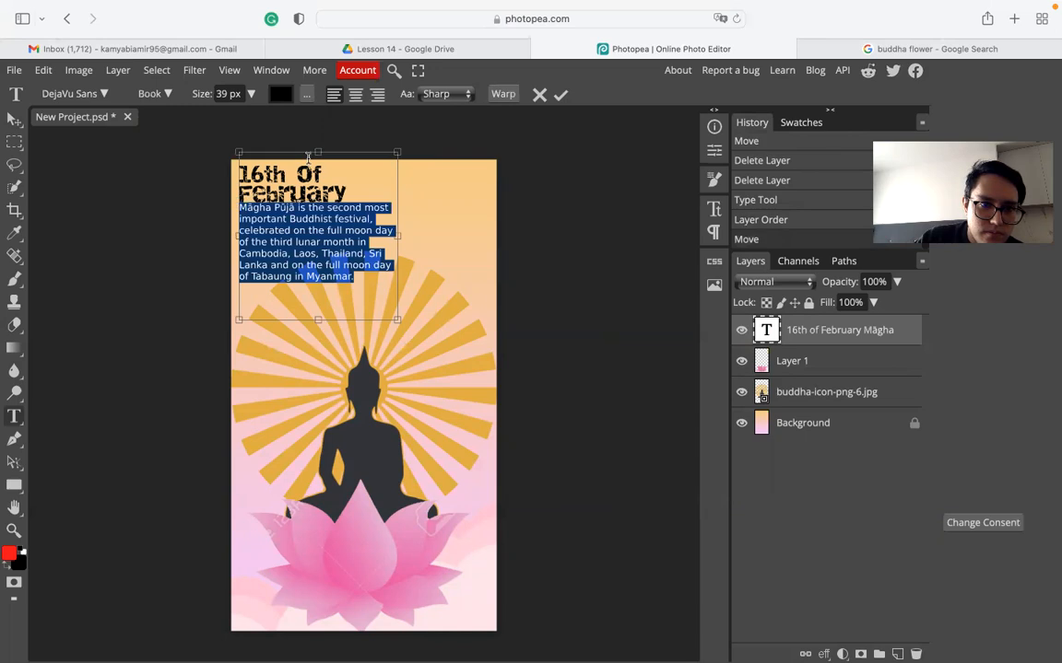
click(354, 95)
click(377, 95)
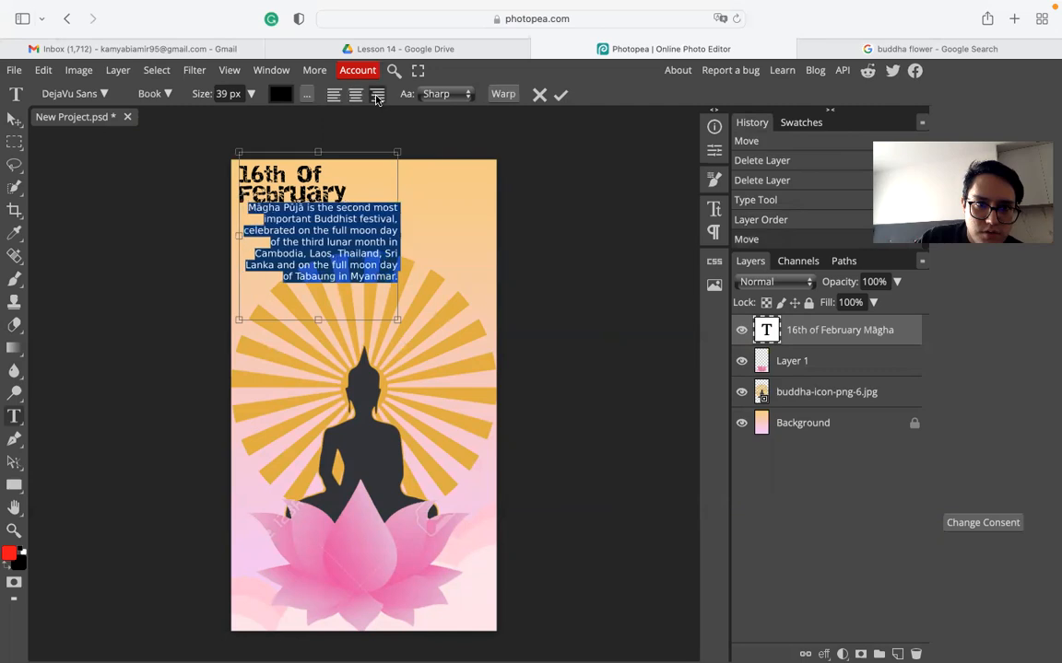
click(332, 94)
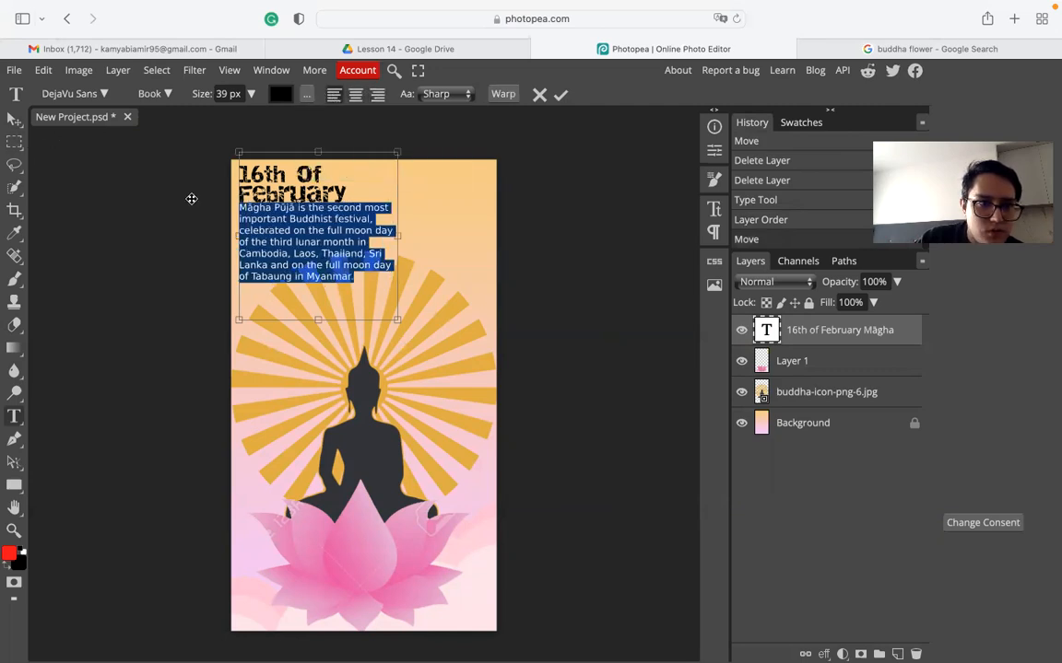
- Insert a blank line before the description to separate it from the '16th Of February' title
click(284, 212)
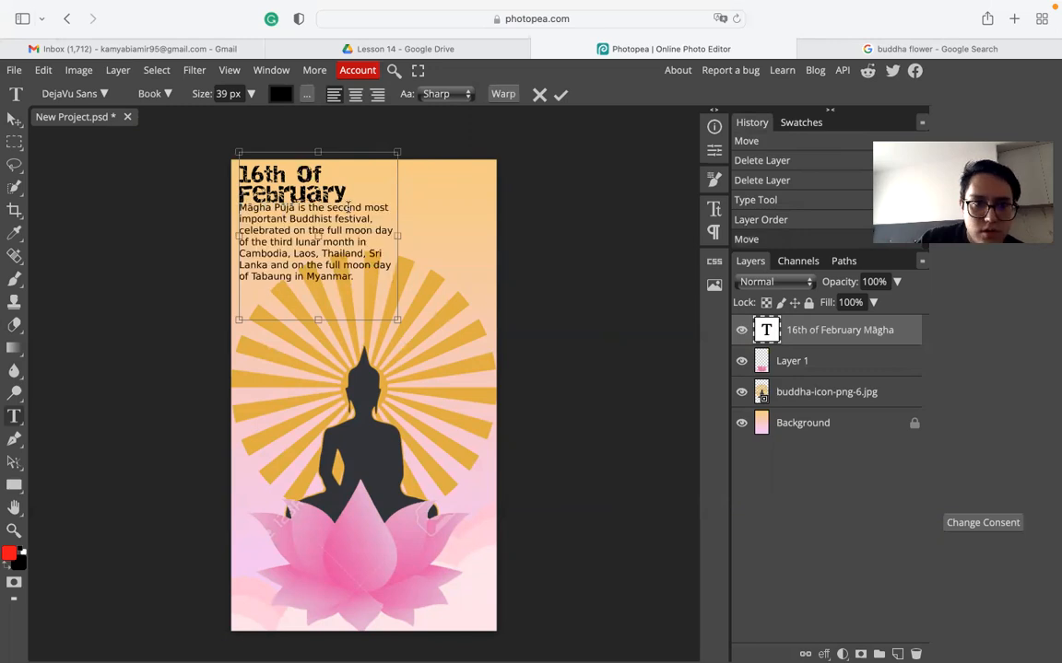
key(Return)
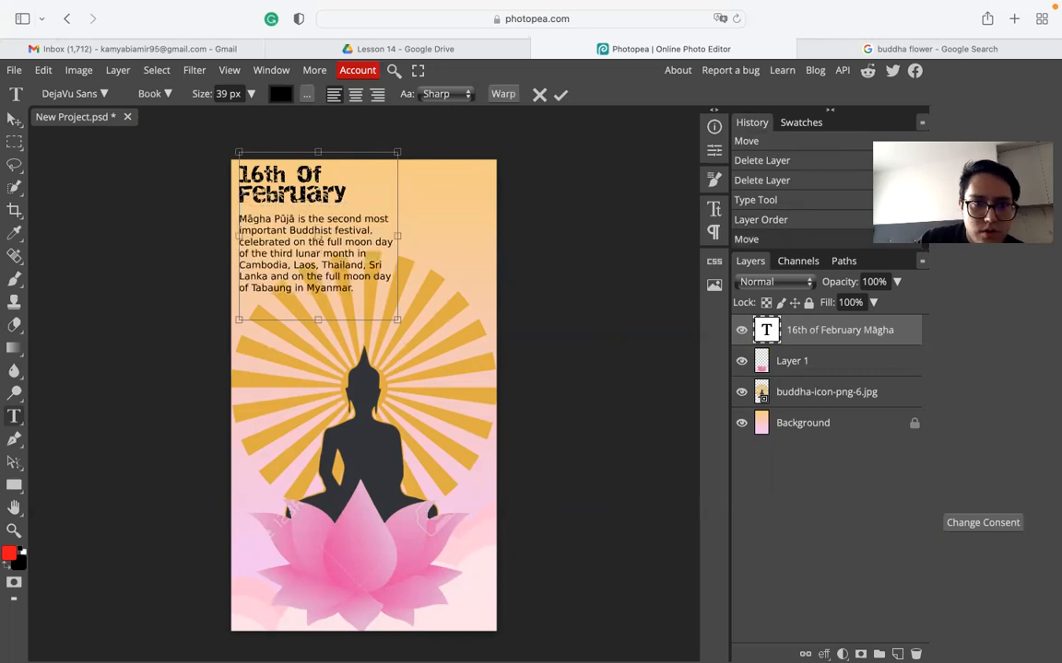
click(14, 119)
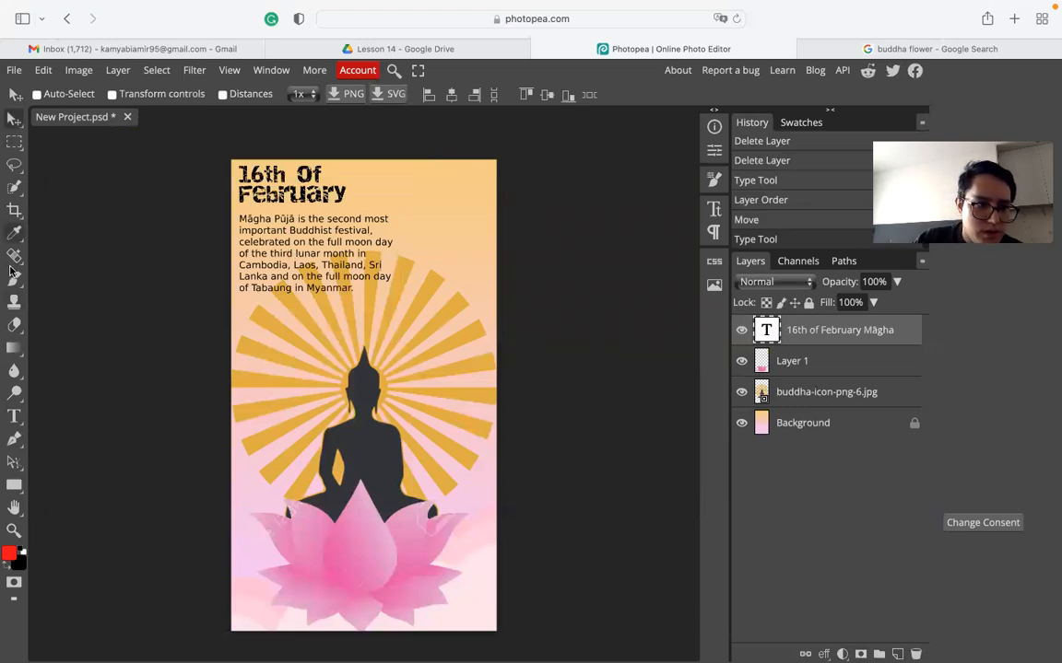
- Widen the text box to the poster's right edge so the title fits on one line
click(14, 417)
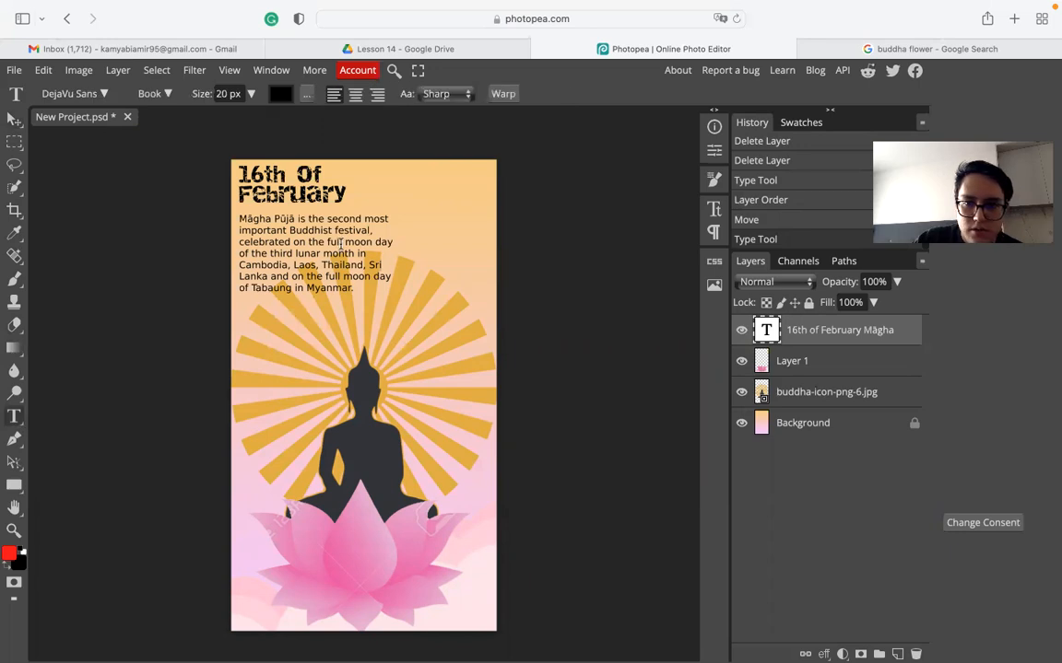
click(359, 218)
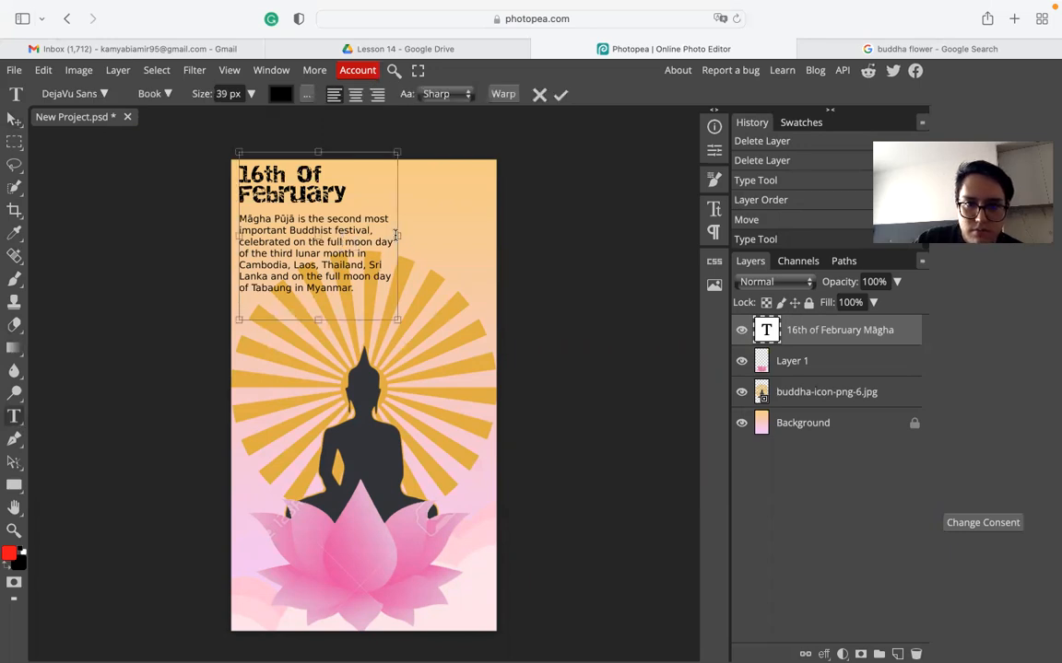
drag(396, 233, 496, 231)
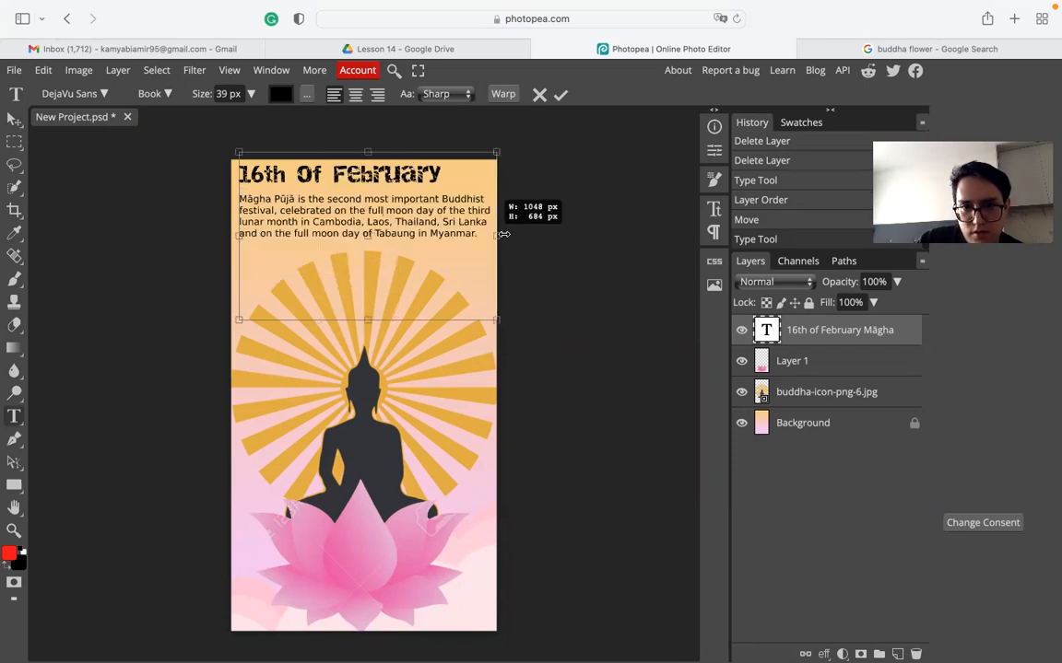
click(15, 118)
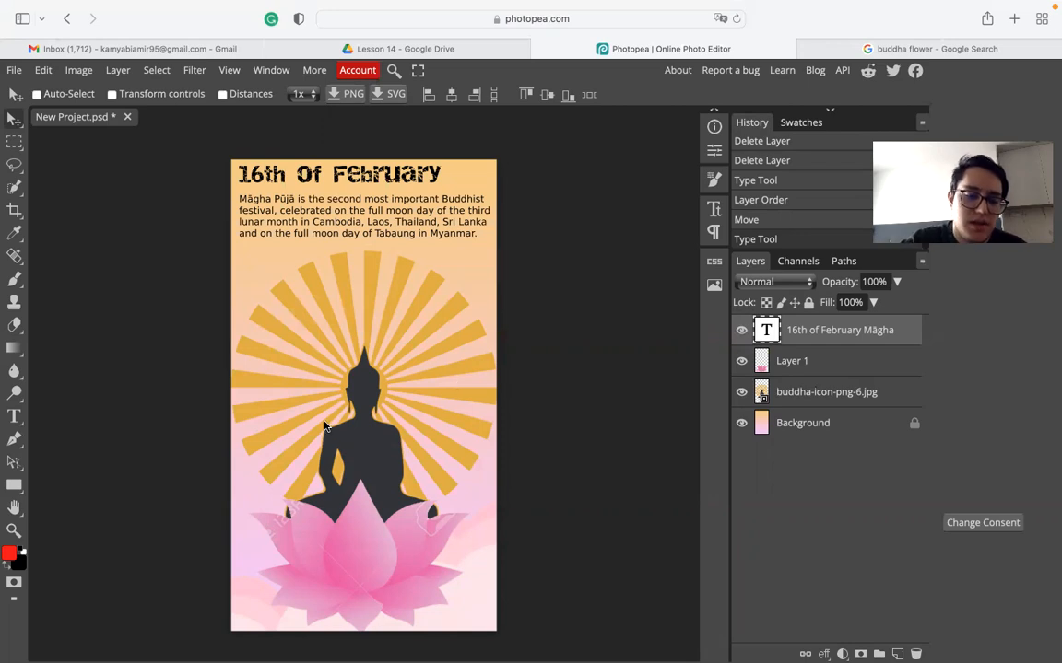
- Capture a macOS region screenshot of the whole poster
key(super+shift+4)
drag(184, 131, 549, 636)
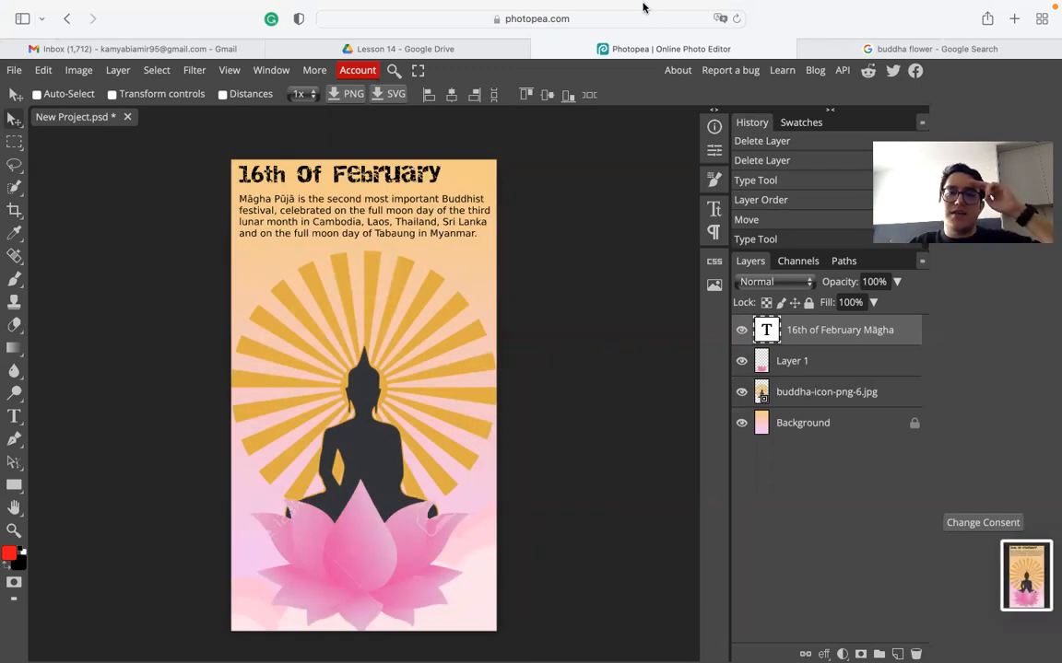
mouse_move(644, 8)
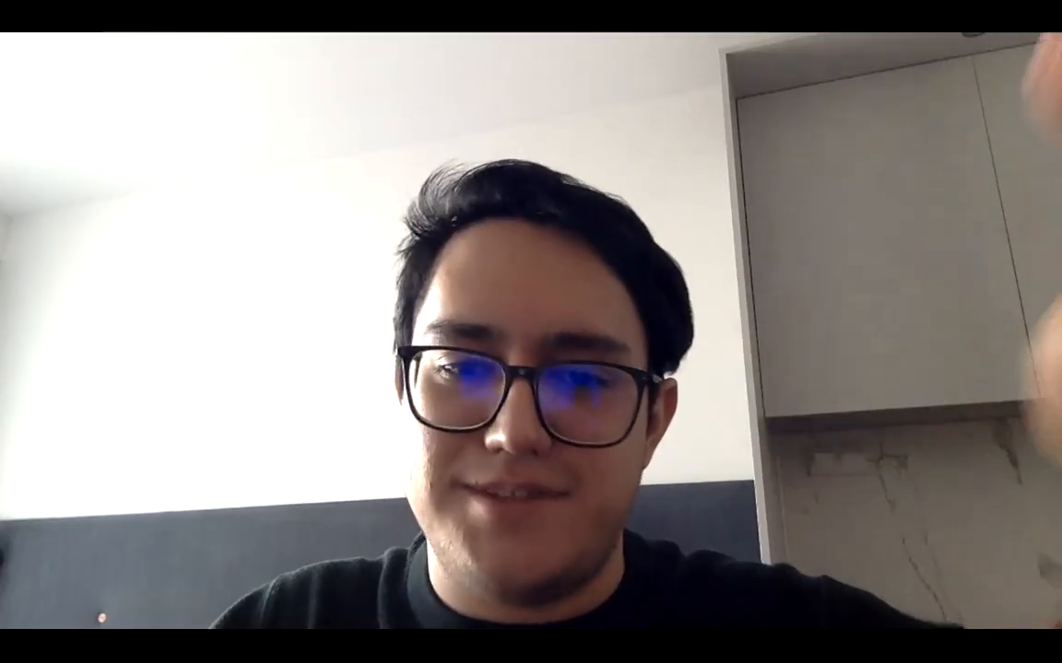